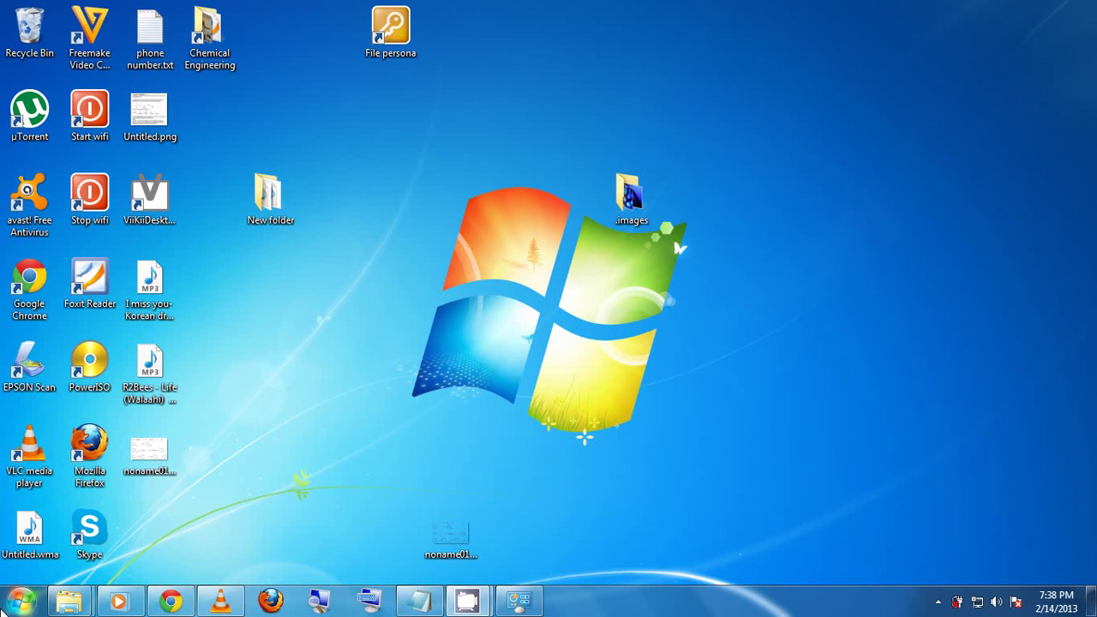
- Search the Start menu for 'view network connections' and open Network Connections
click(21, 601)
text(view)
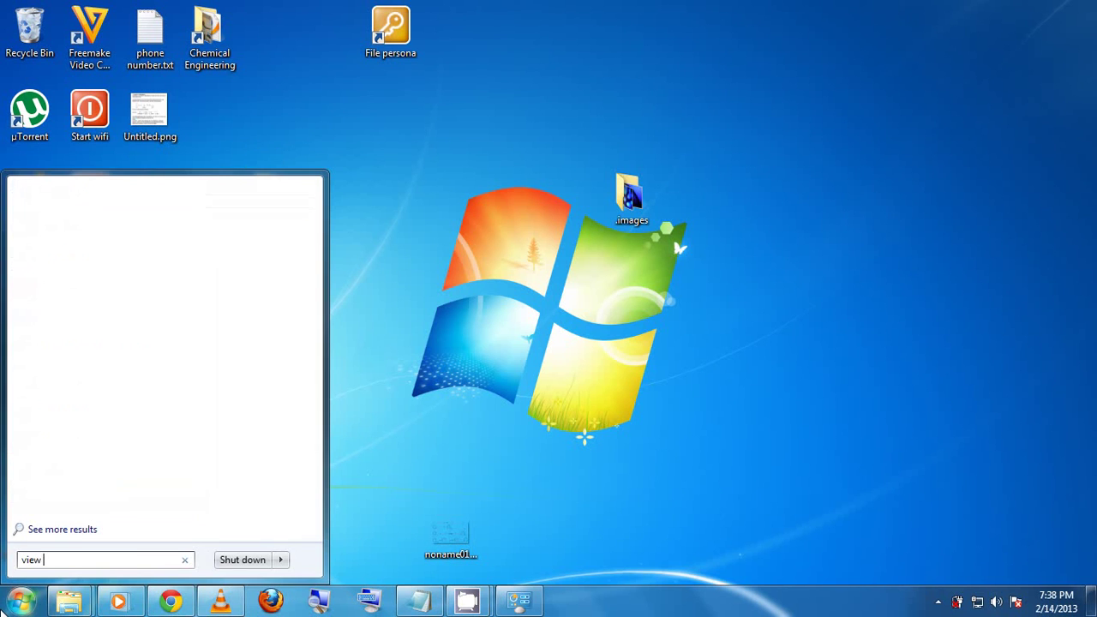
text( network connections)
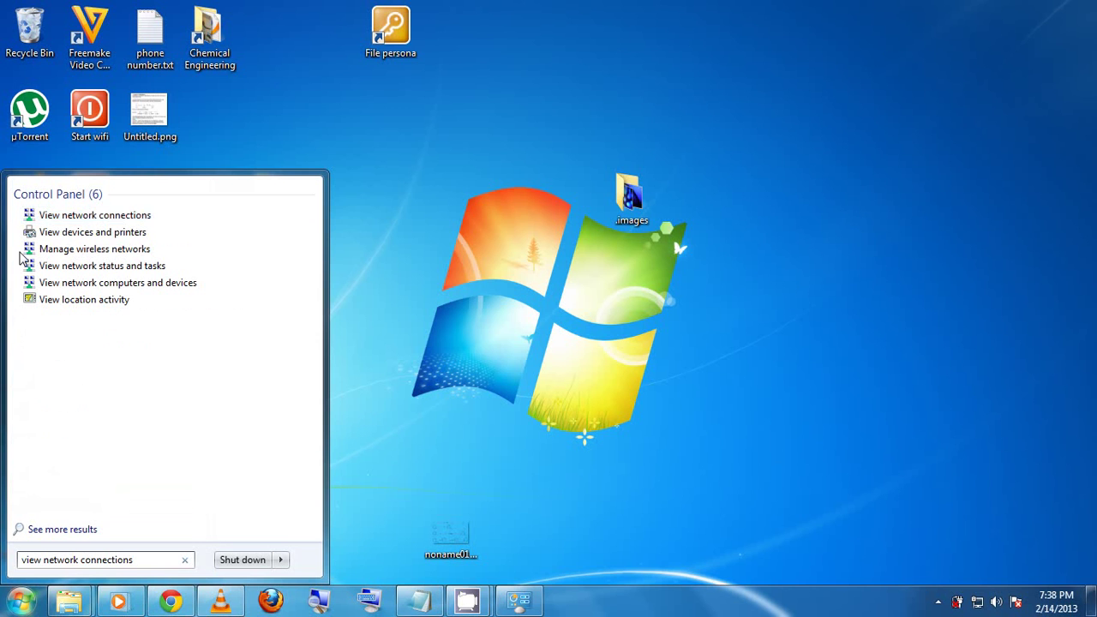
click(88, 221)
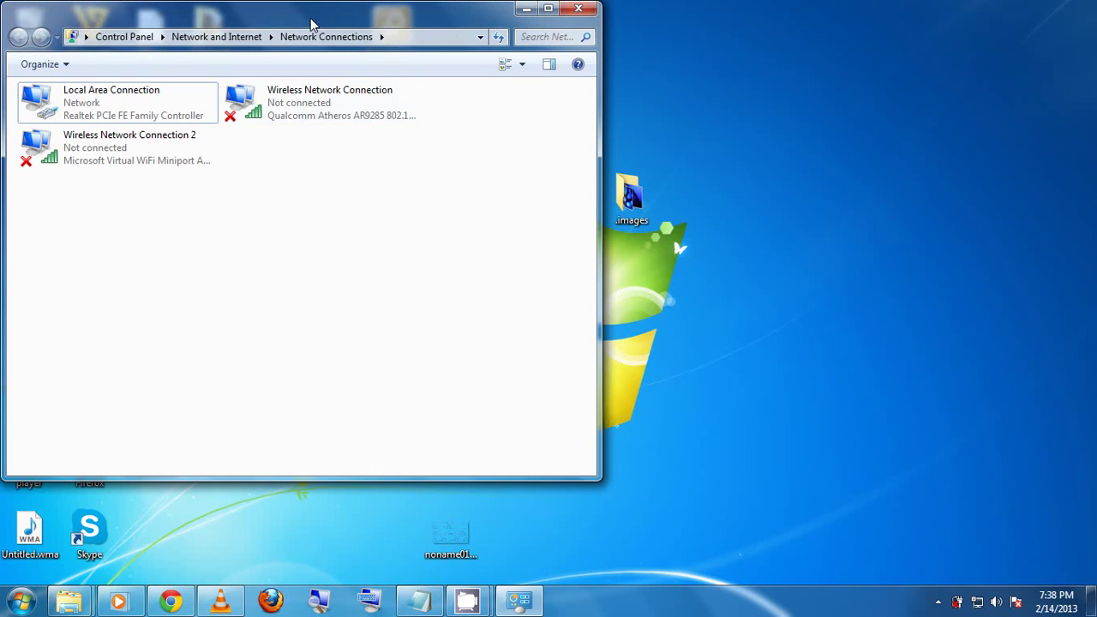
- Maximize the Network Connections window so all three connections show in one row
double_click(337, 7)
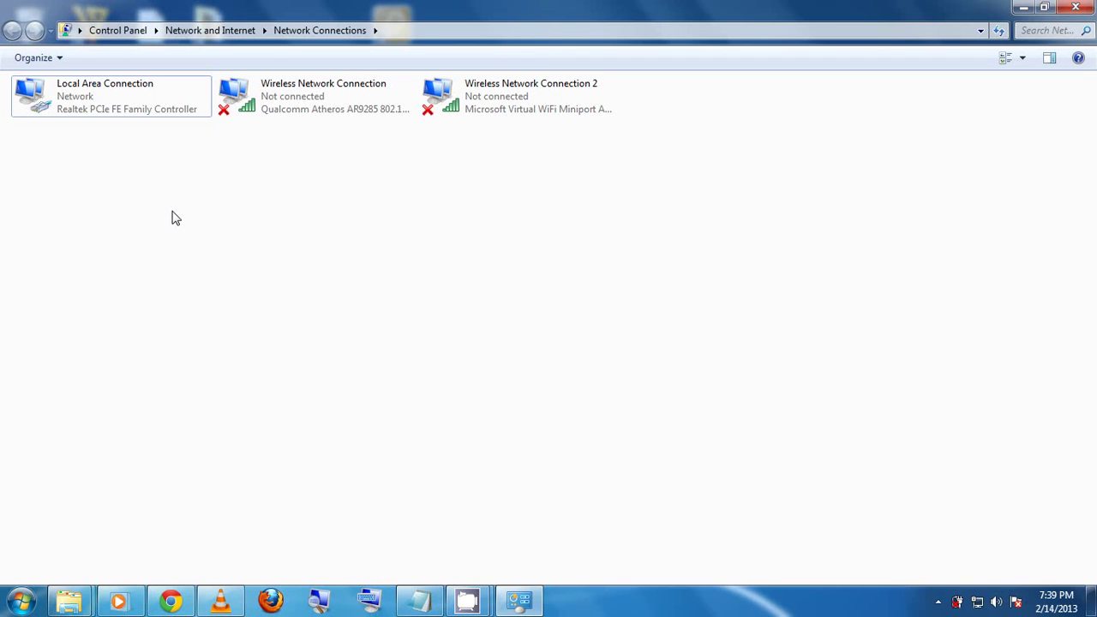
- Open the Local Area Connection properties on the Sharing tab
right_click(142, 96)
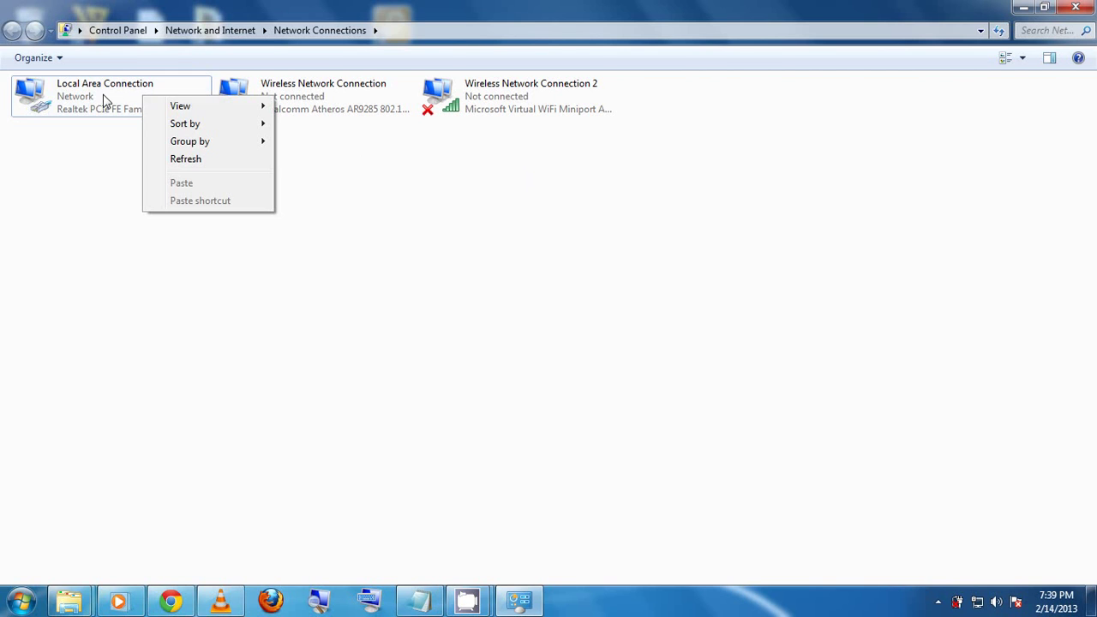
click(102, 95)
right_click(102, 95)
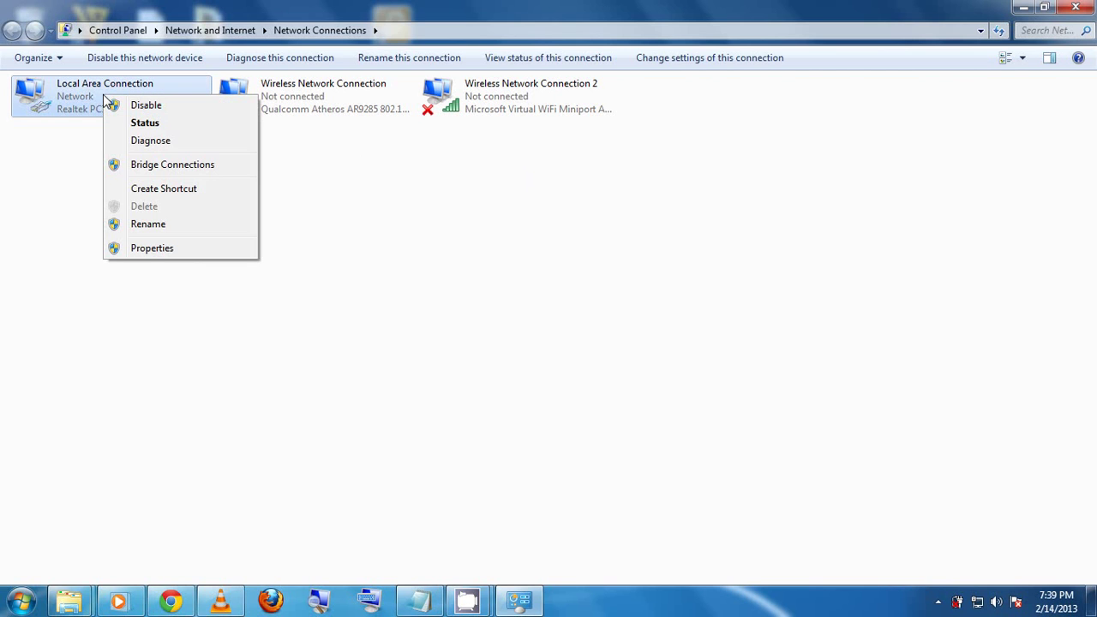
click(143, 247)
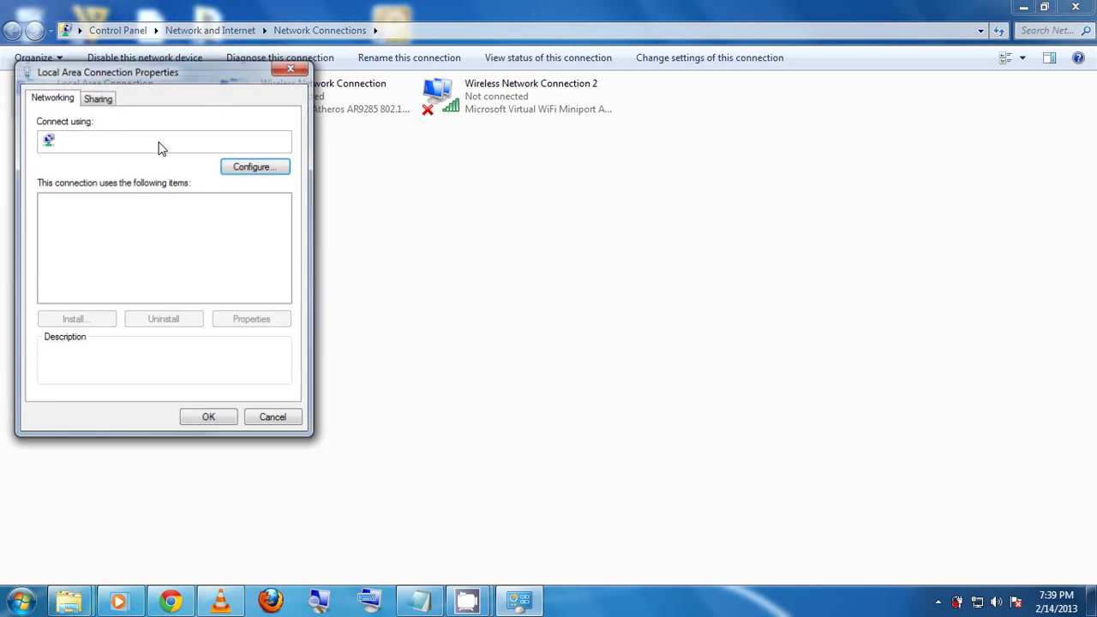
click(97, 99)
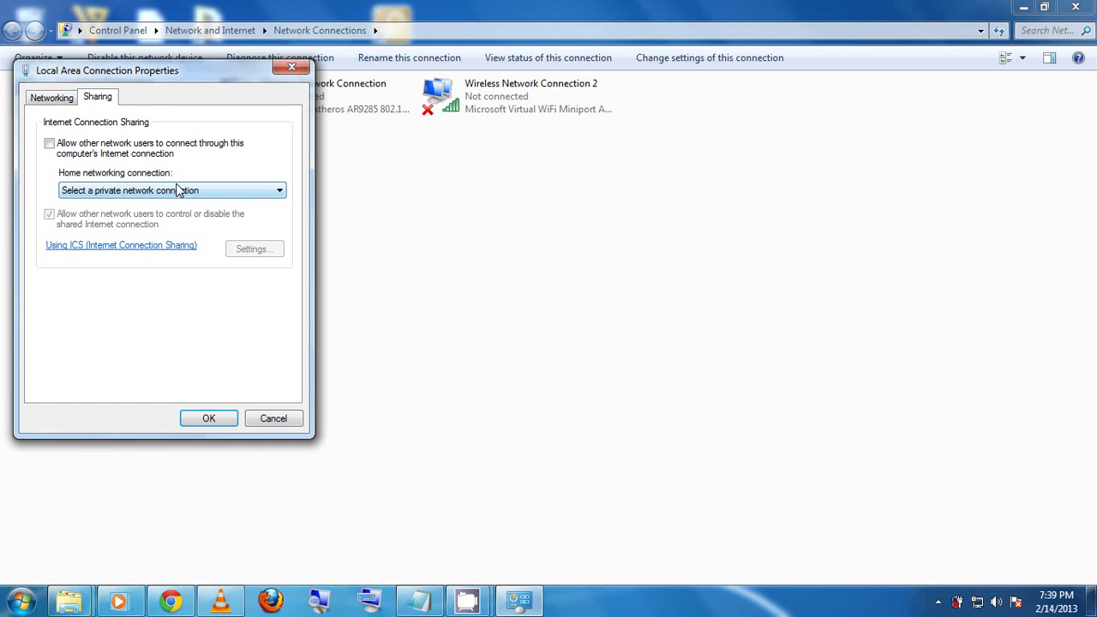
drag(137, 79, 748, 109)
- Allow other network users to share the connection via Wireless Network Connection 2, and confirm
click(660, 176)
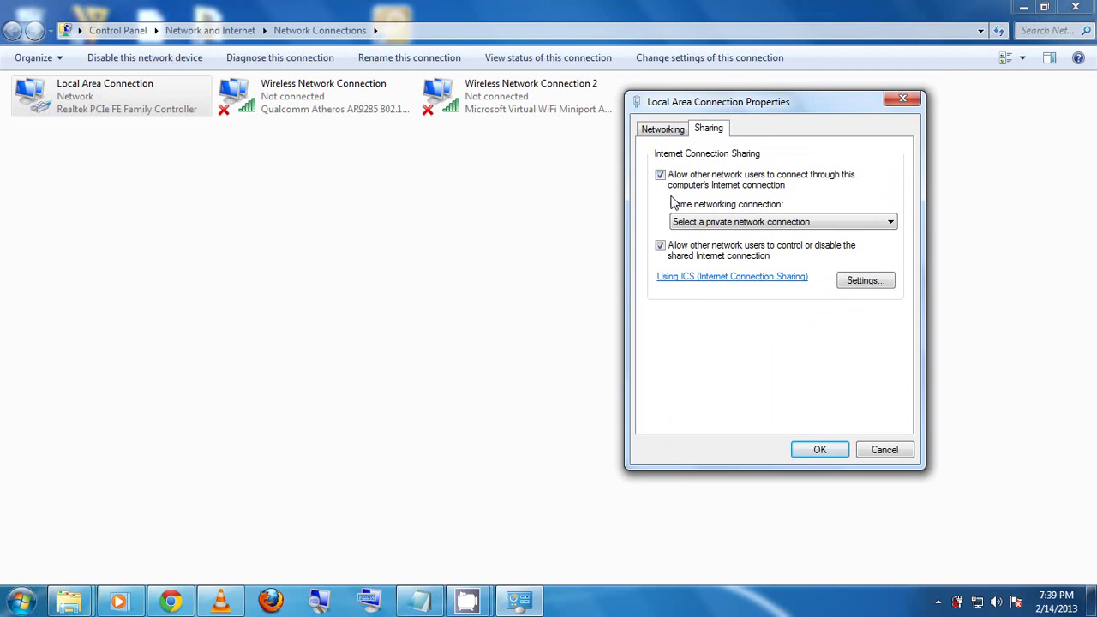
click(869, 225)
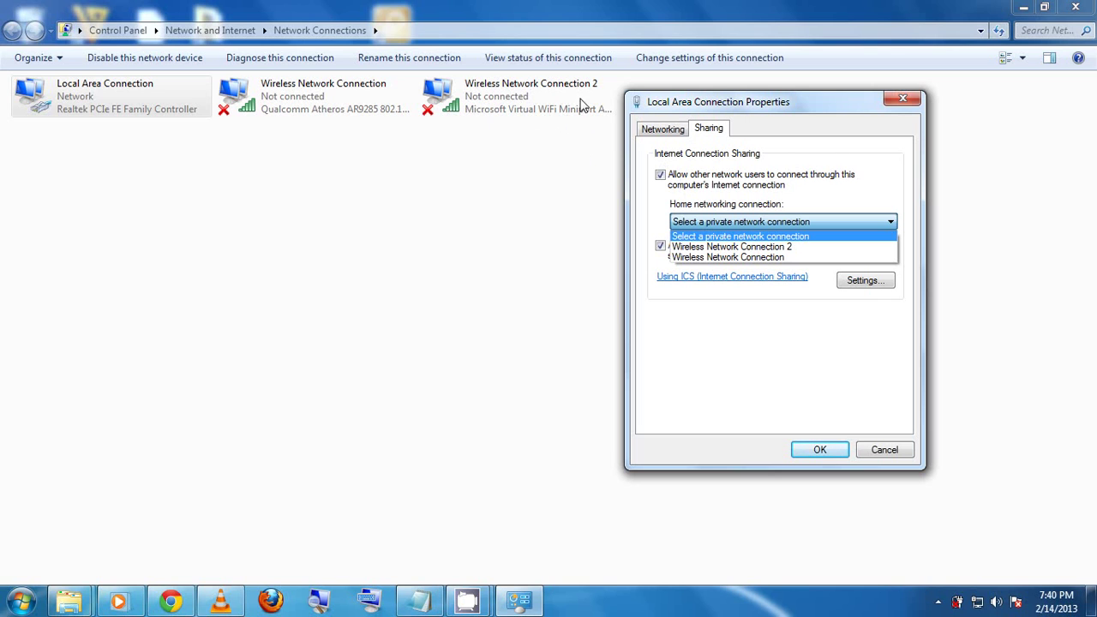
click(729, 247)
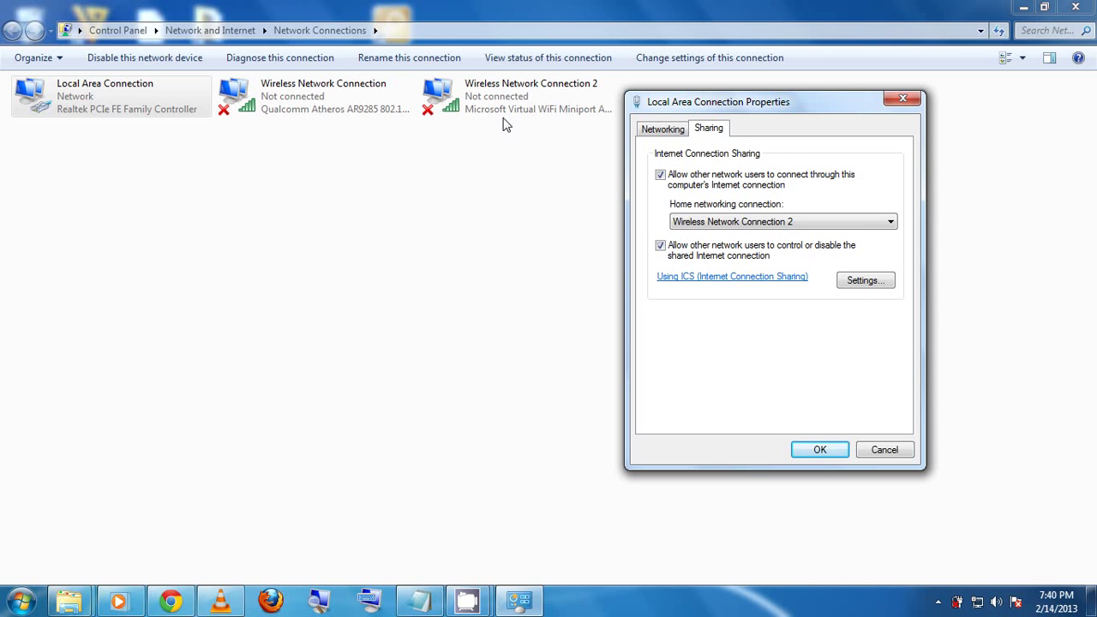
click(718, 224)
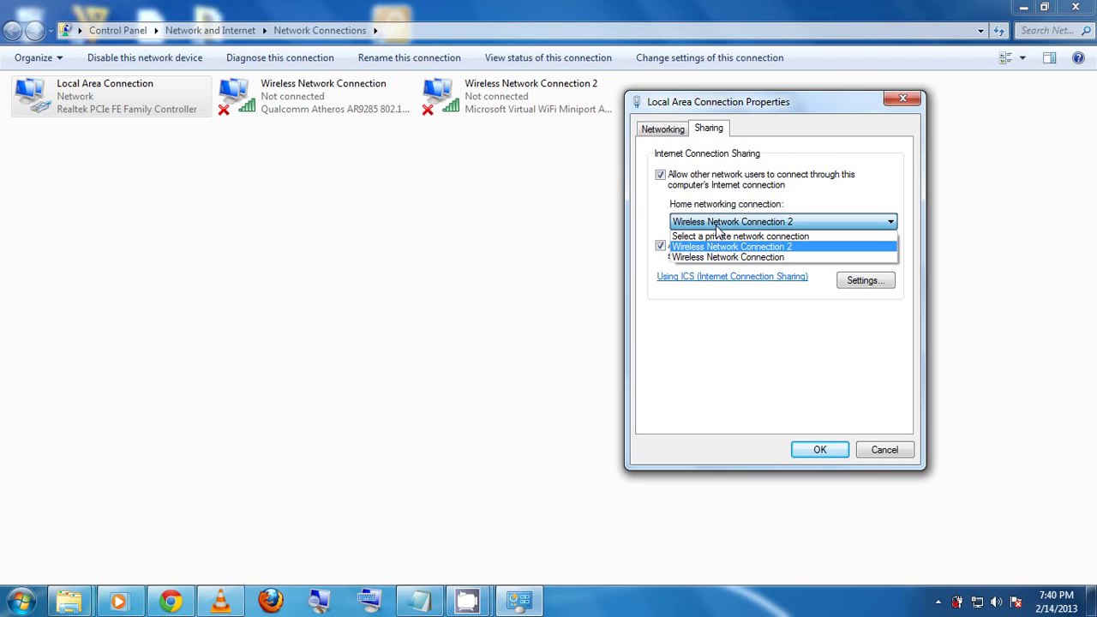
click(754, 247)
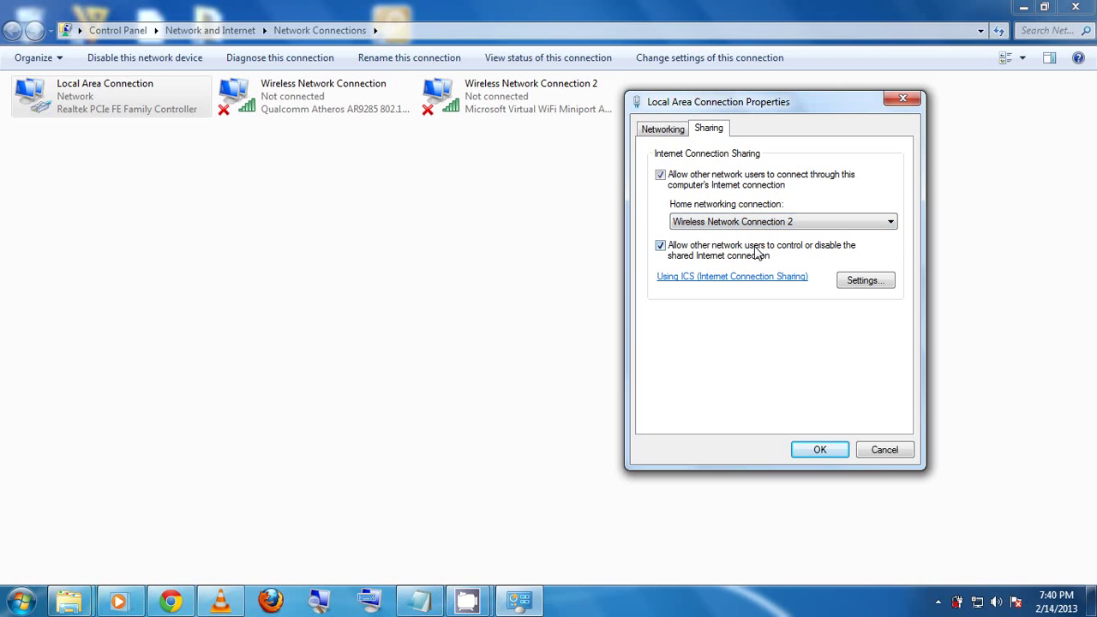
click(818, 449)
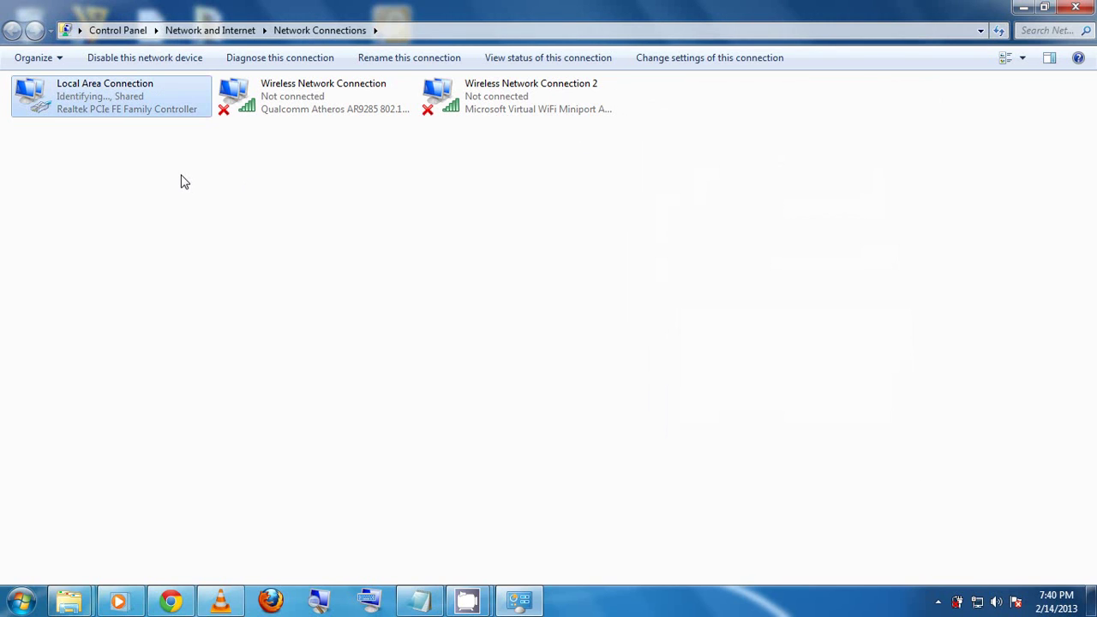
- Deselect Local Area Connection and minimize the Network Connections window to the desktop
click(181, 179)
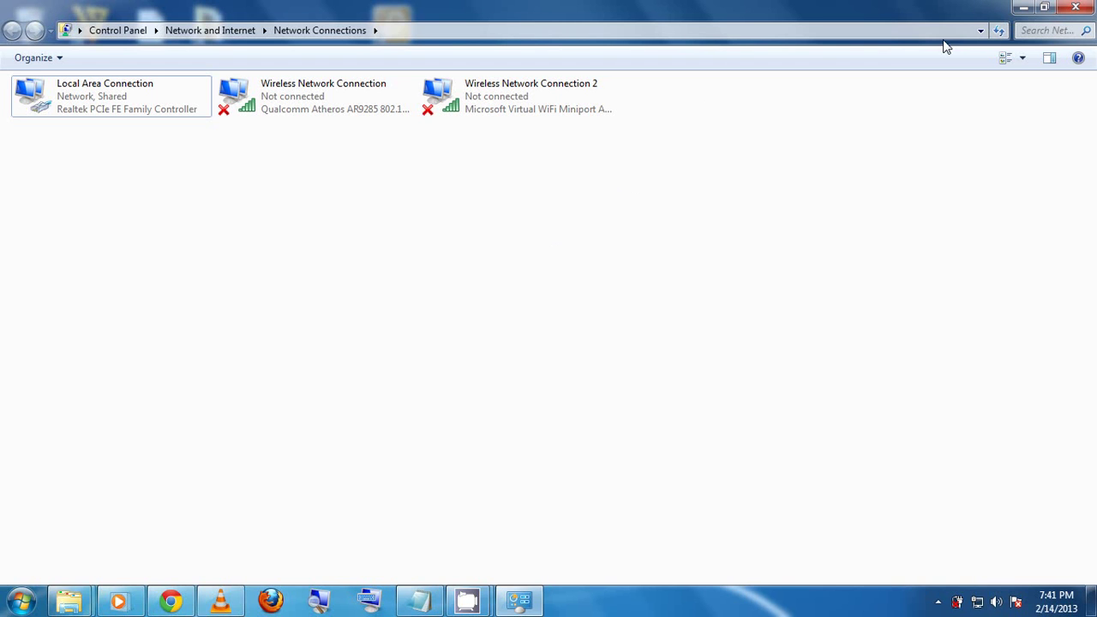
click(1020, 7)
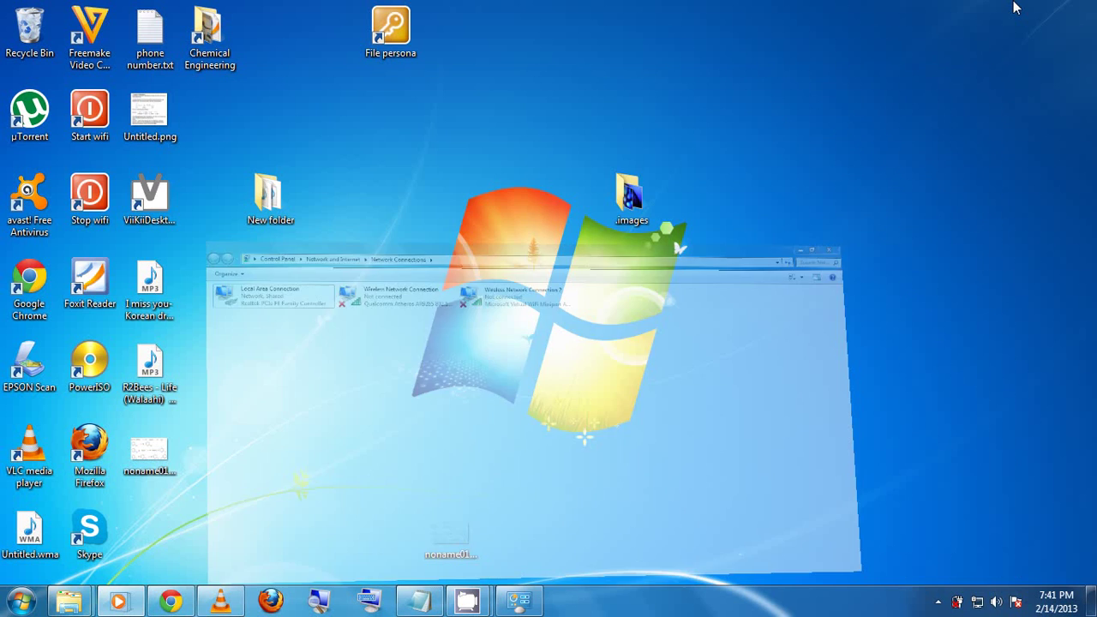
- Launch cmd.exe from Start search as administrator, confirming the UAC prompt
click(22, 600)
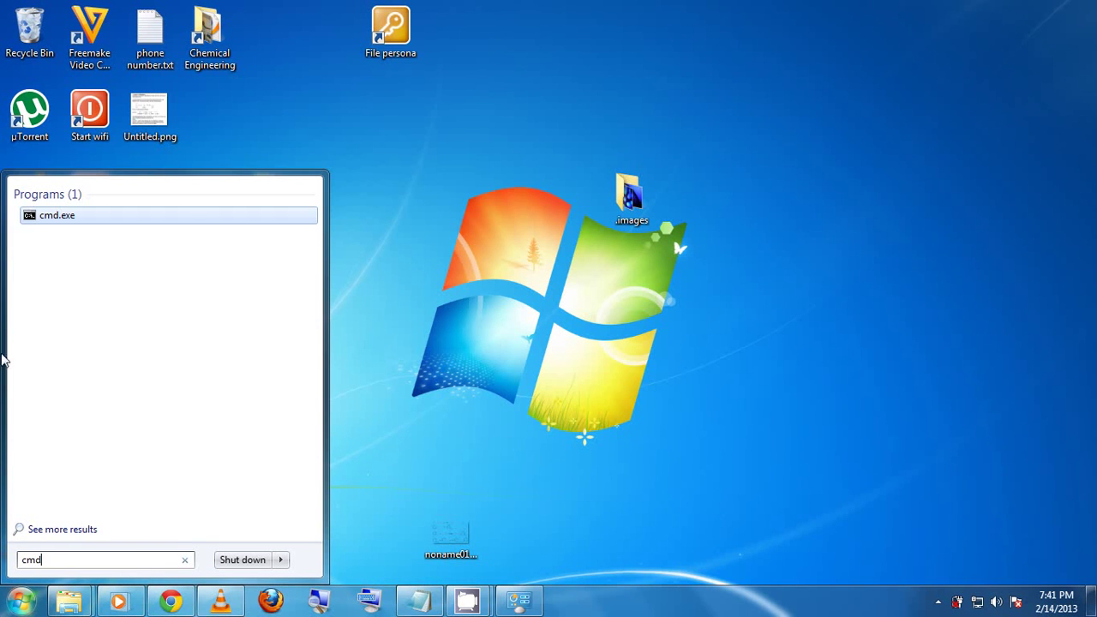
right_click(51, 221)
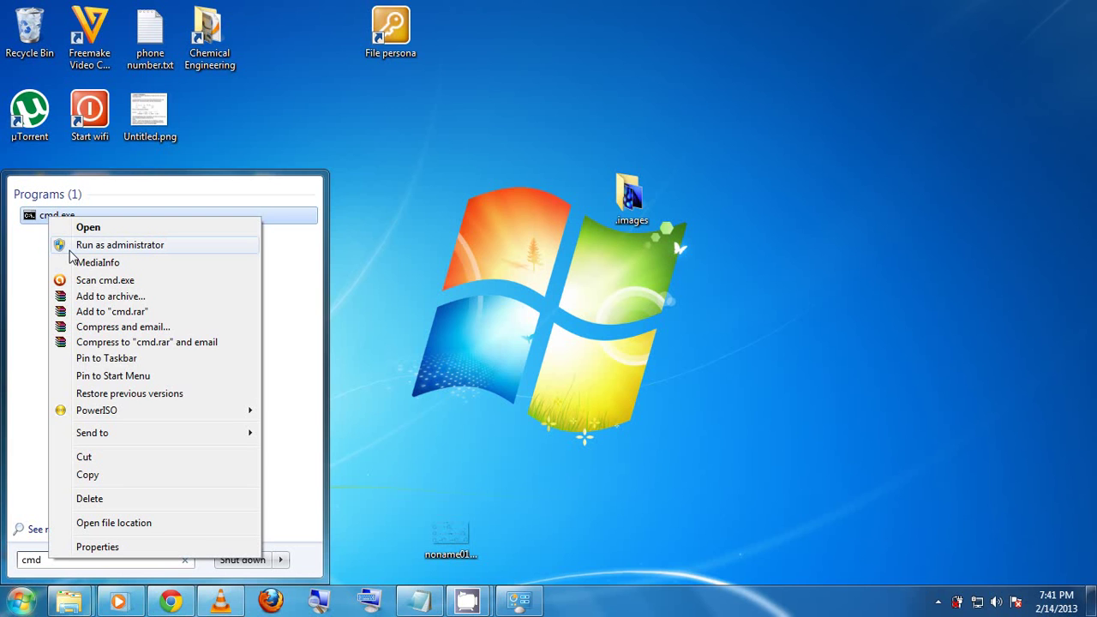
click(69, 248)
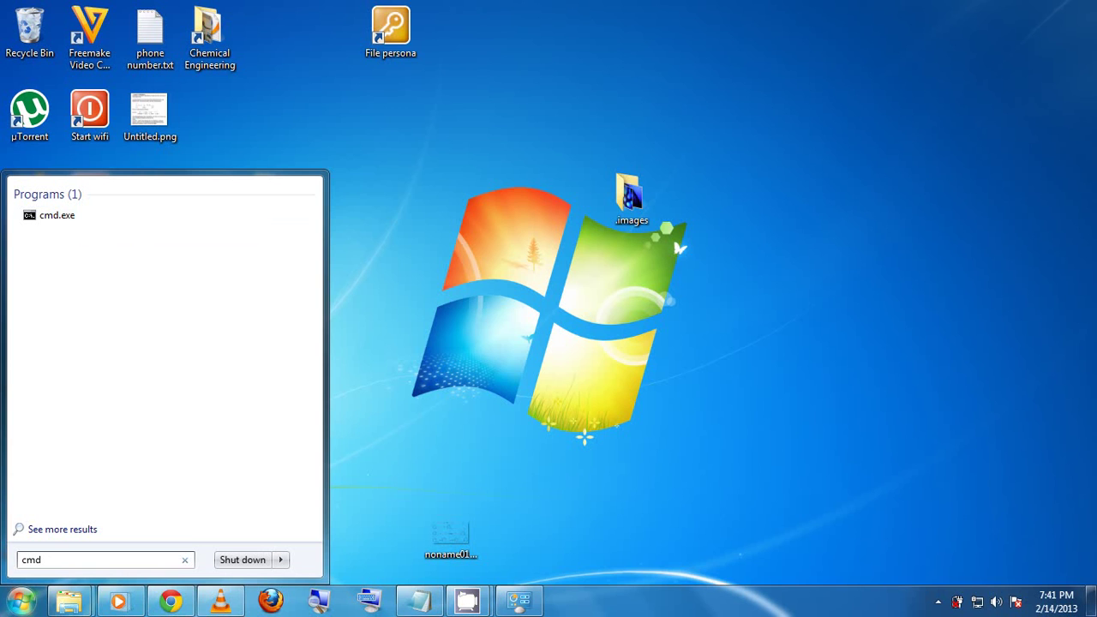
key(ctrl+shift+Return)
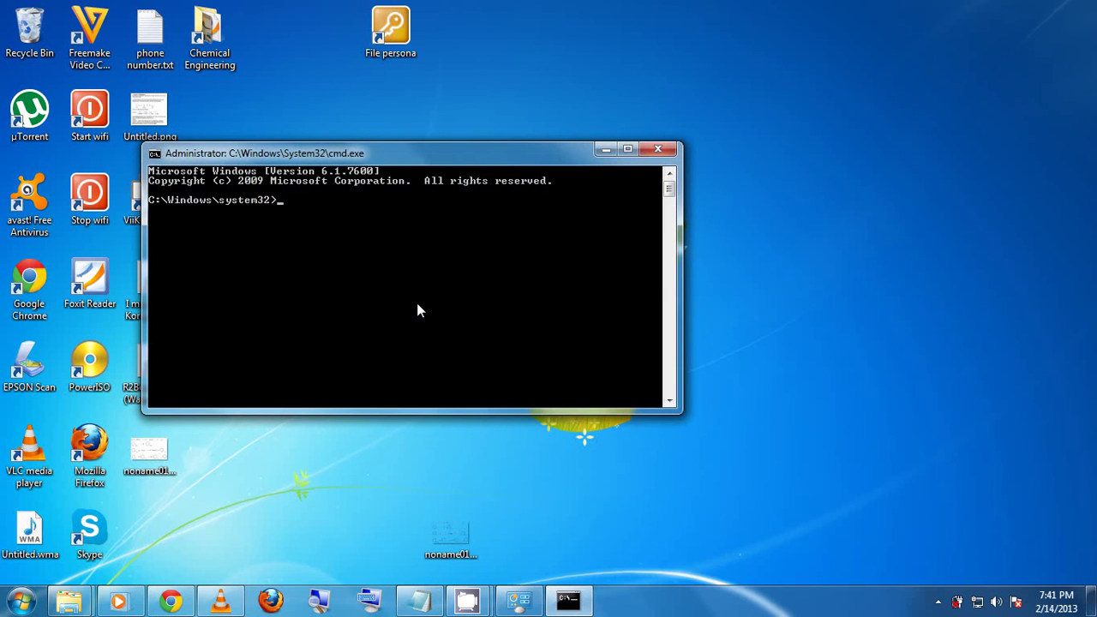
- Copy 'netsh wlan set hostednetwork mode=allow ssid=NAME key=PASSWORD' from Notepad and paste it into Command Prompt
click(433, 602)
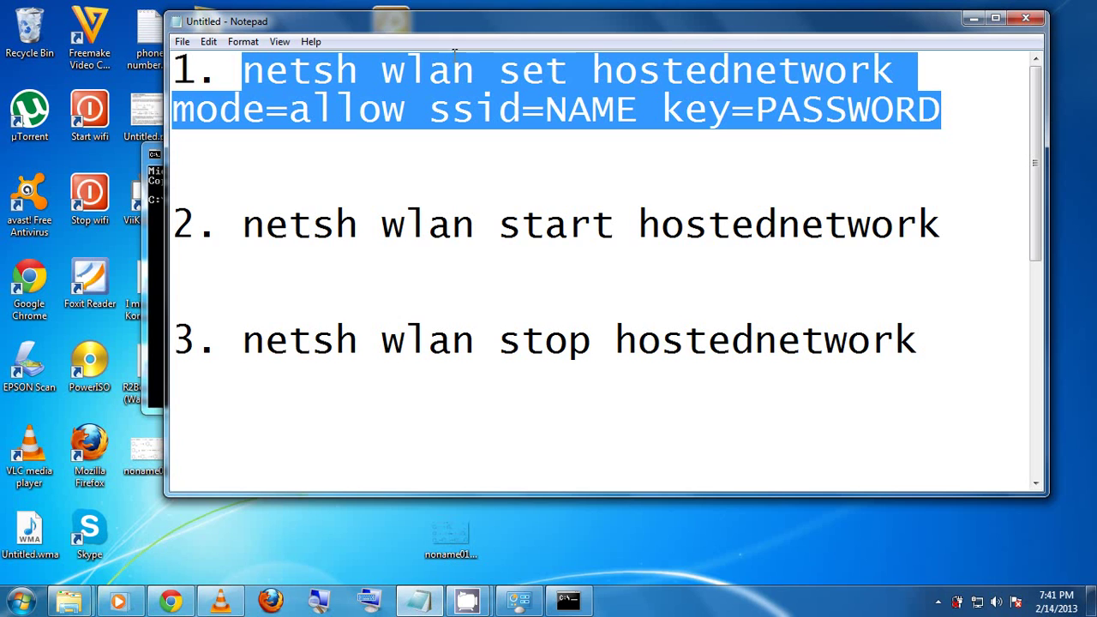
click(257, 72)
double_click(248, 72)
drag(412, 87, 950, 127)
right_click(922, 114)
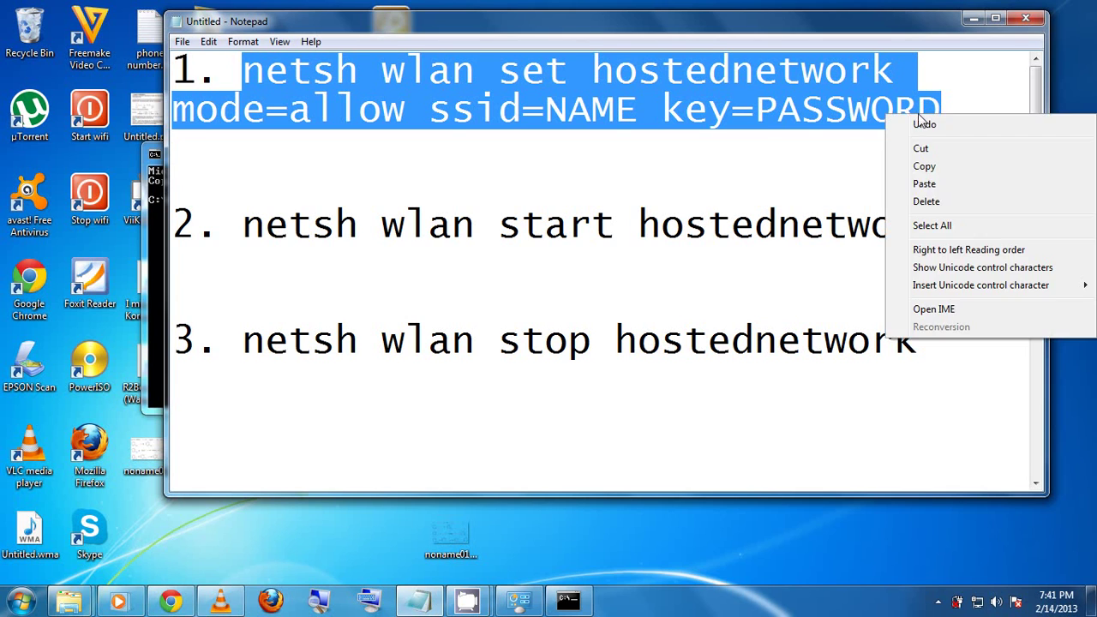
click(923, 168)
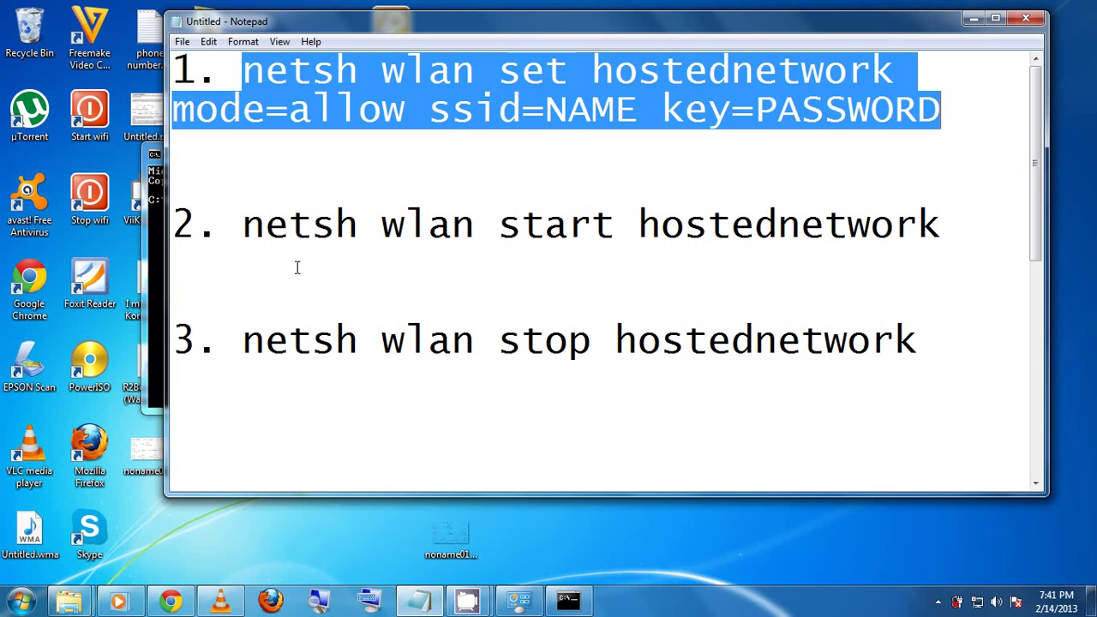
click(152, 270)
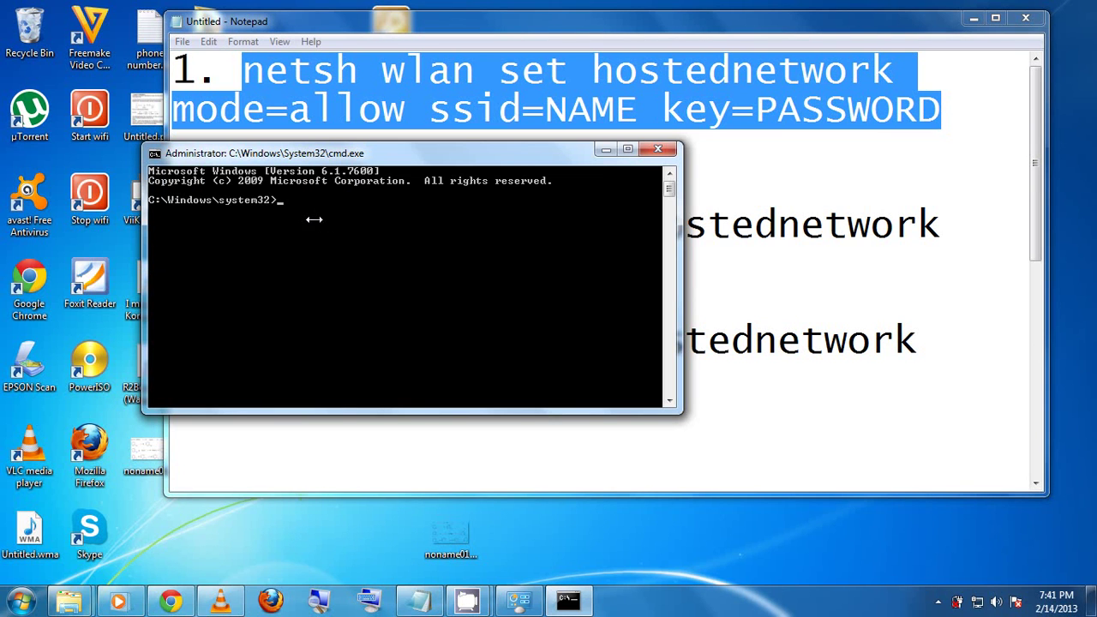
right_click(314, 220)
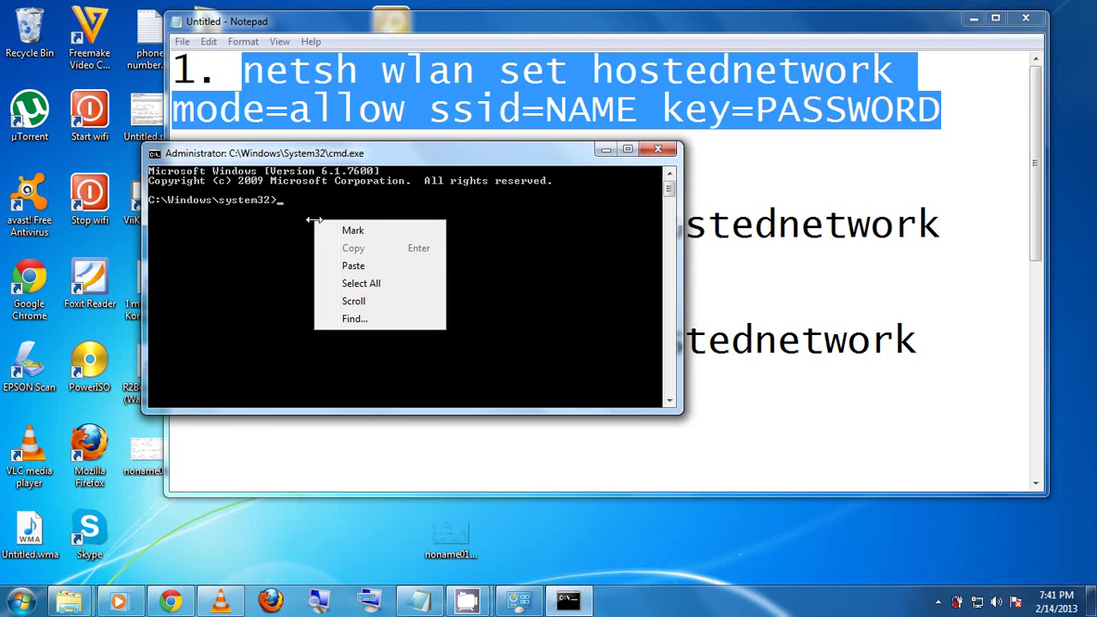
click(326, 265)
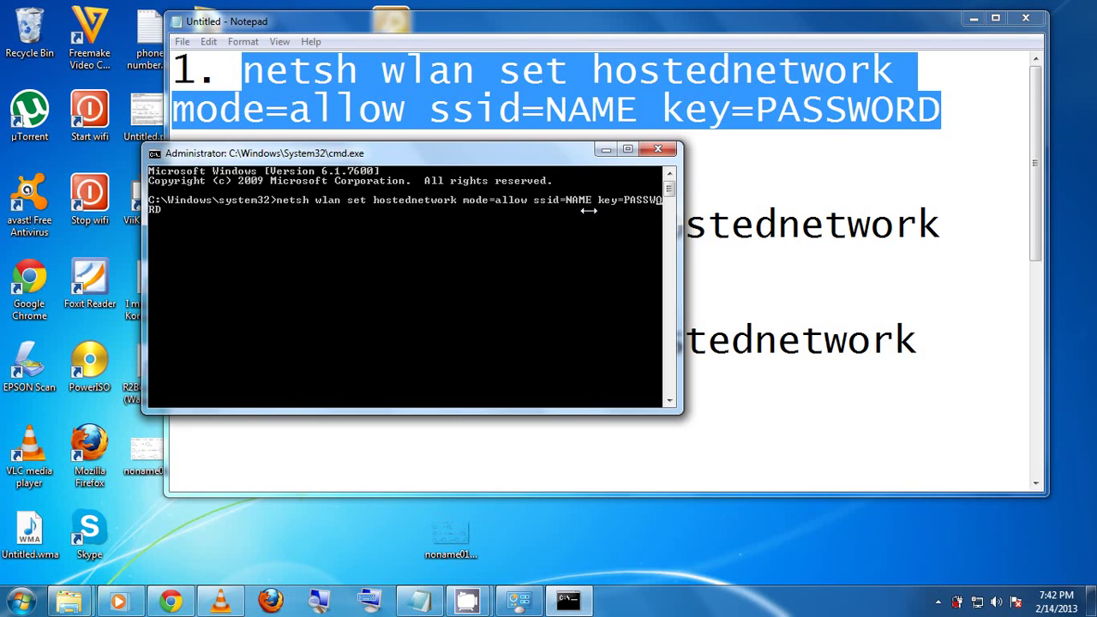
- Replace NAME with a custom SSID and PASSWORD with the real key, then run the command
key(Left)
key(Left)
key(Left)
key(Left)
key(Left)
key(Left)
key(Left)
key(Left)
key(Left)
key(Left)
key(Left)
key(Left)
key(Left)
key(BackSpace)
key(BackSpace)
key(BackSpace)
key(BackSpace)
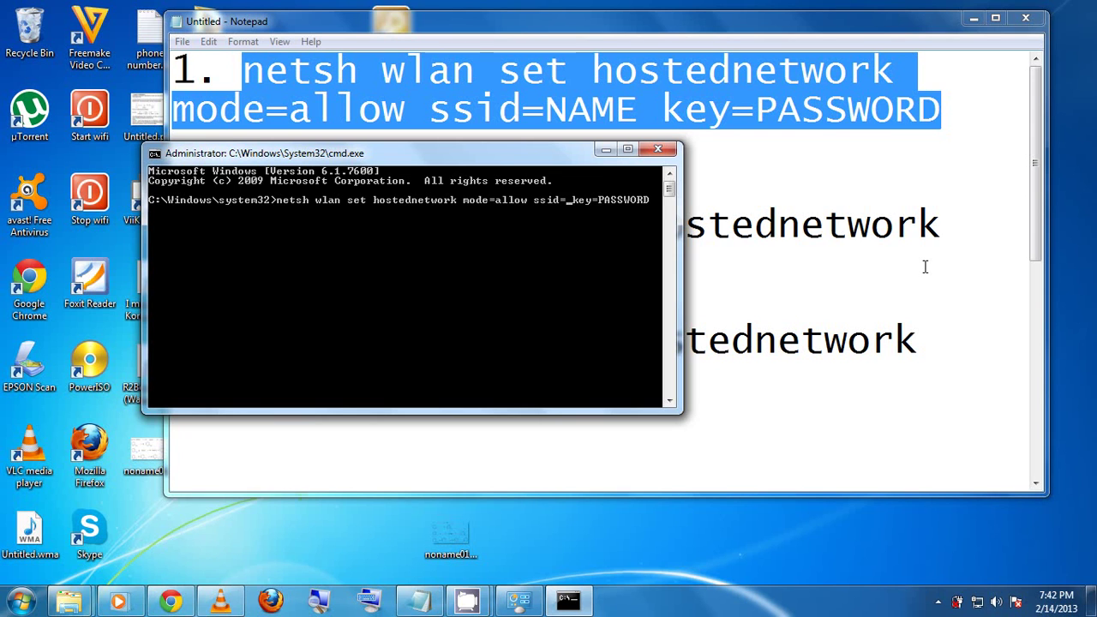
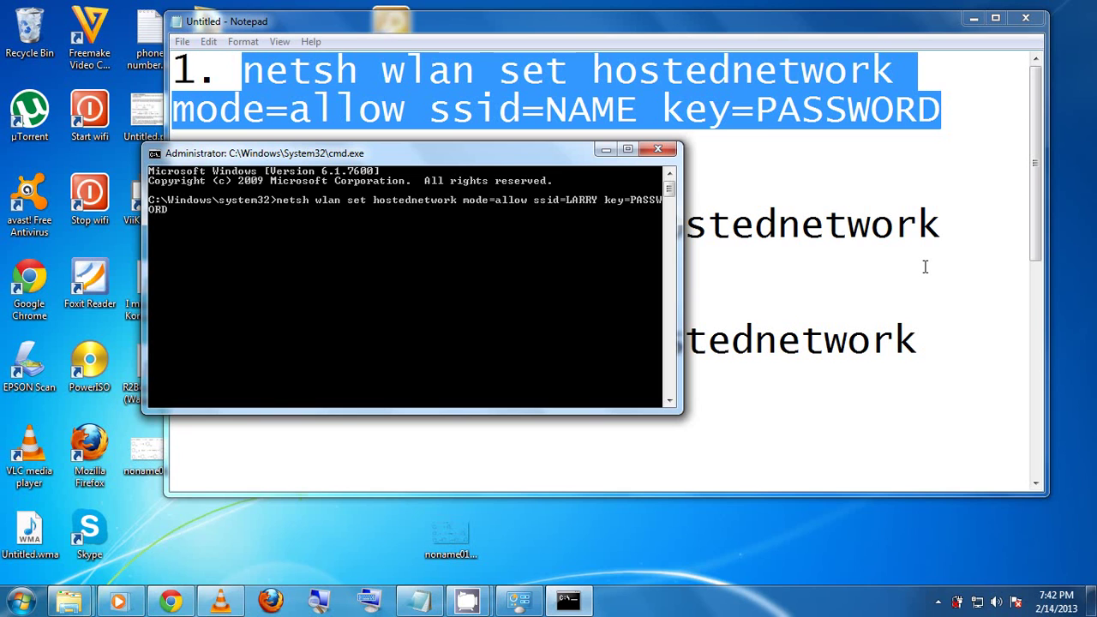
key(Right)
key(Right)
key(Right)
key(Right)
key(Right)
key(Right)
key(Right)
key(Right)
key(Right)
key(BackSpace)
key(BackSpace)
key(BackSpace)
key(BackSpace)
key(BackSpace)
key(BackSpace)
key(BackSpace)
key(BackSpace)
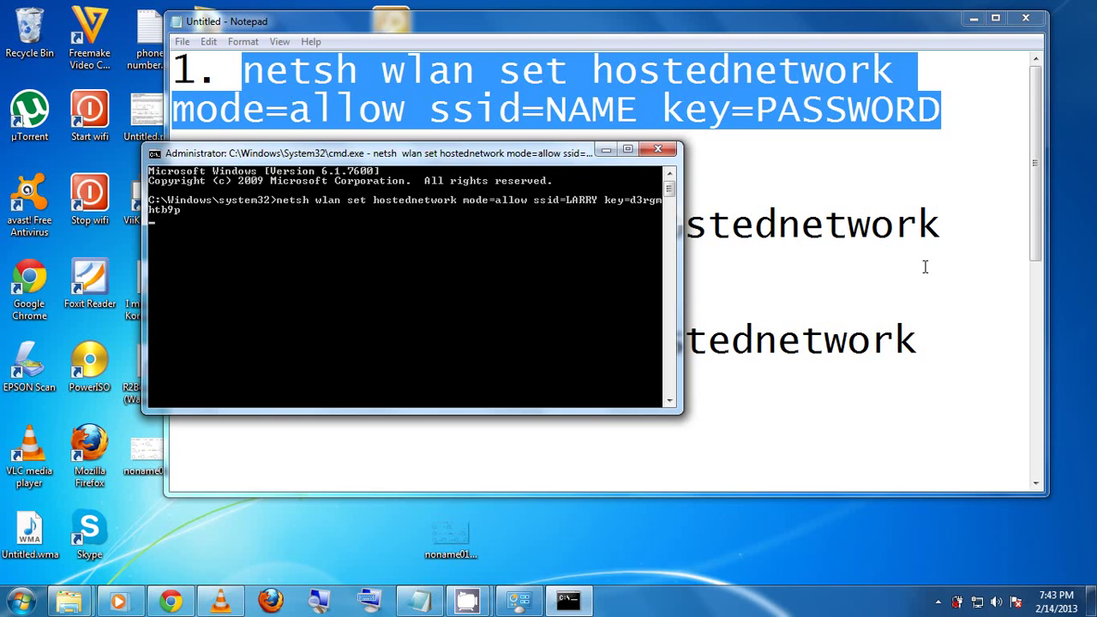
key(Return)
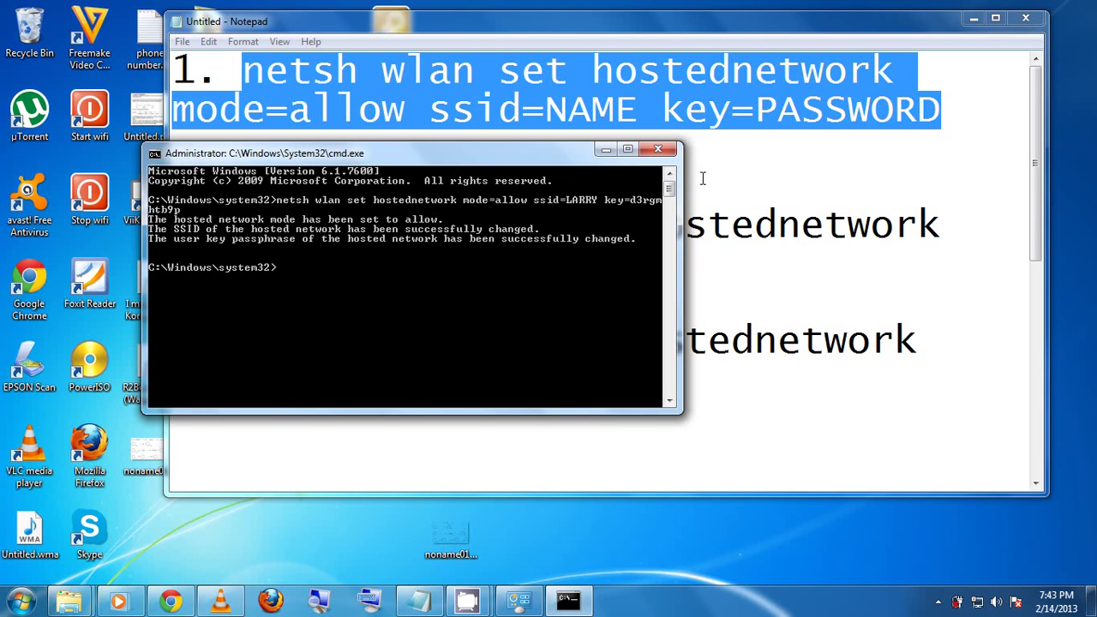
- Copy 'netsh wlan start hostednetwork' from line 2 of Notepad and return to Command Prompt
click(708, 73)
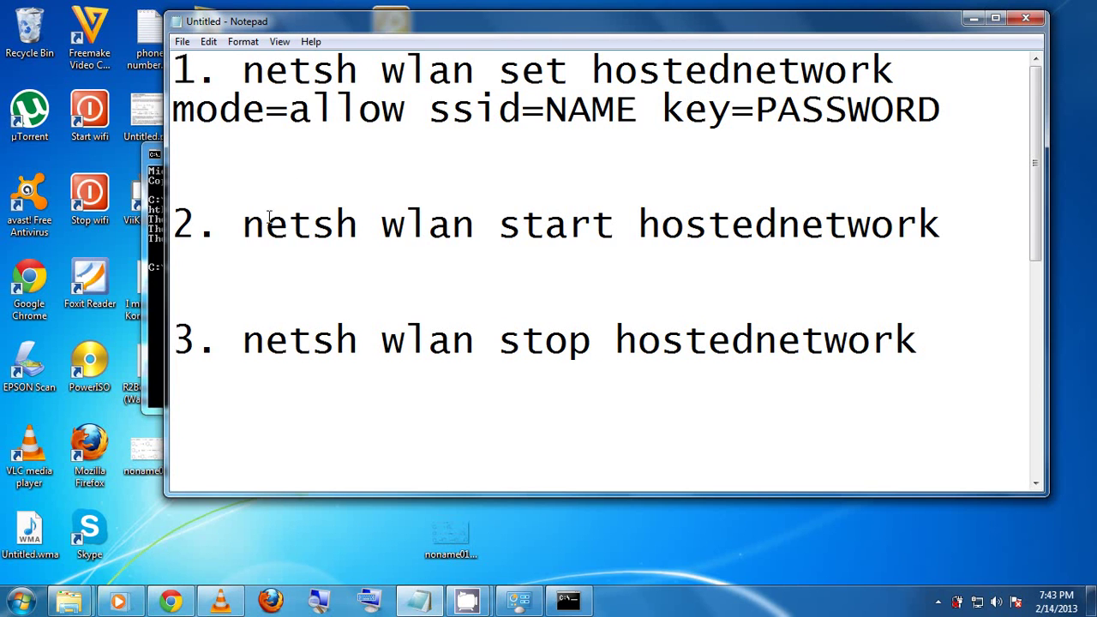
drag(244, 226, 313, 226)
drag(400, 209, 932, 227)
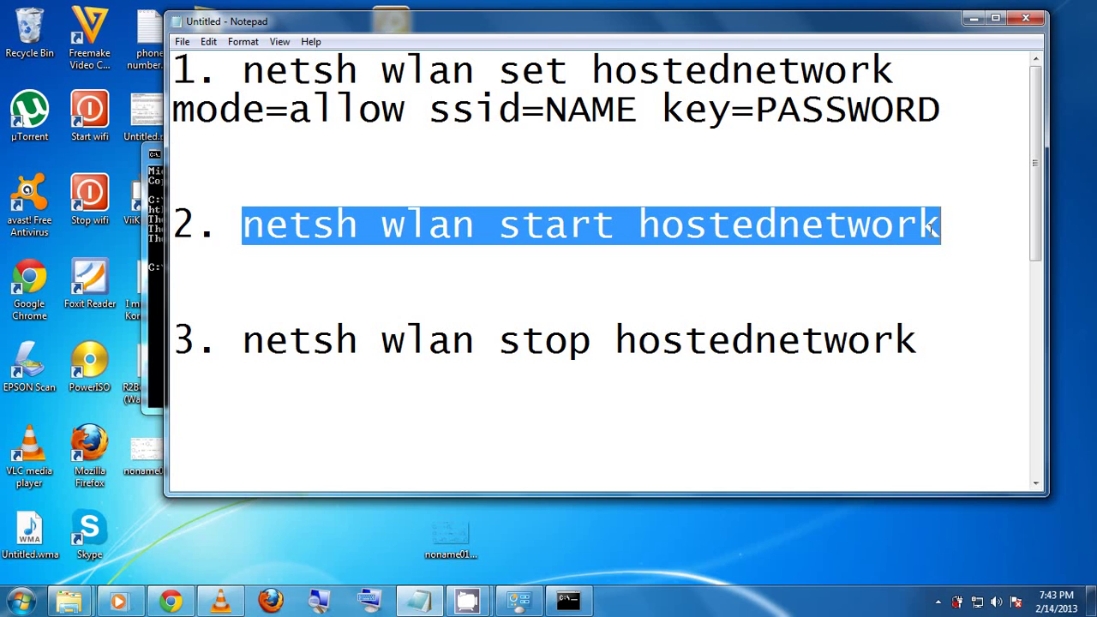
right_click(932, 227)
click(925, 281)
click(159, 307)
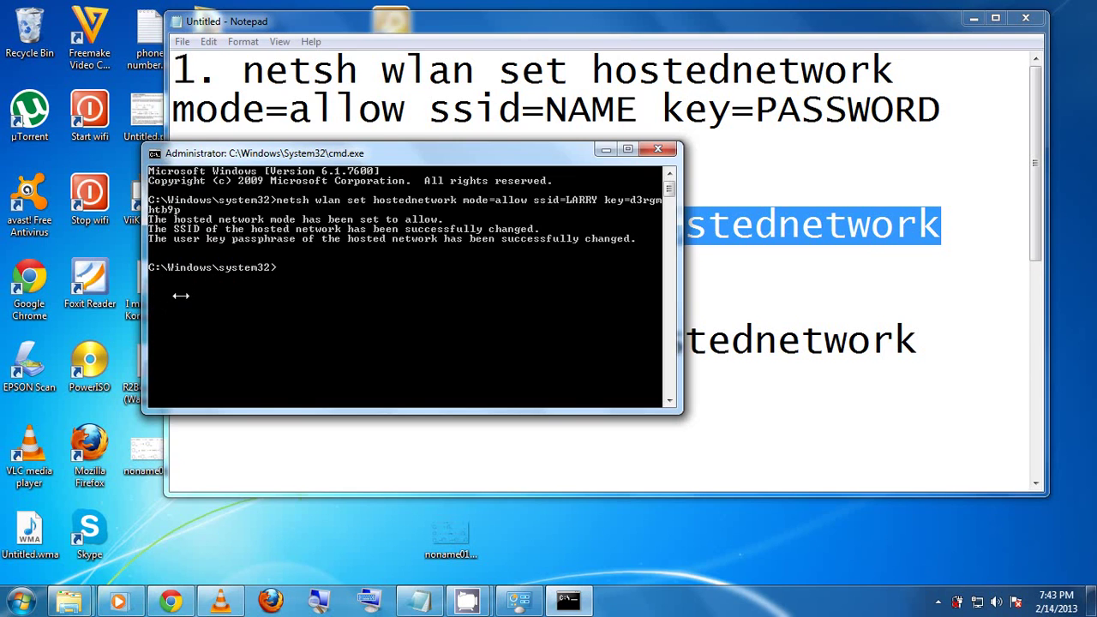
right_click(294, 269)
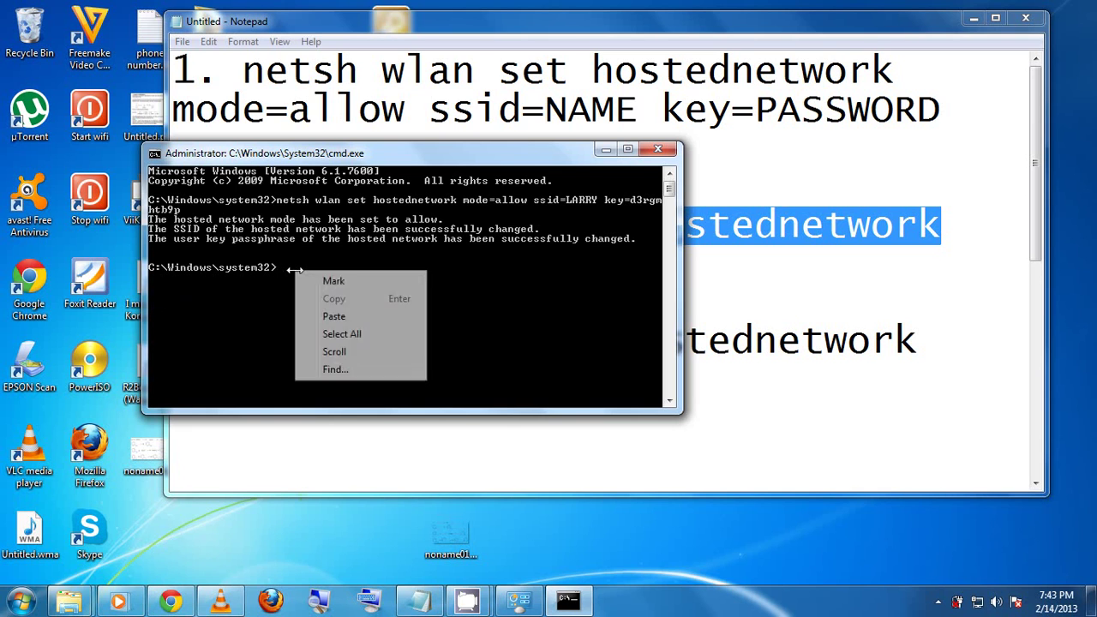
- Paste and run 'netsh wlan start hostednetwork', then open the tray network list
click(318, 316)
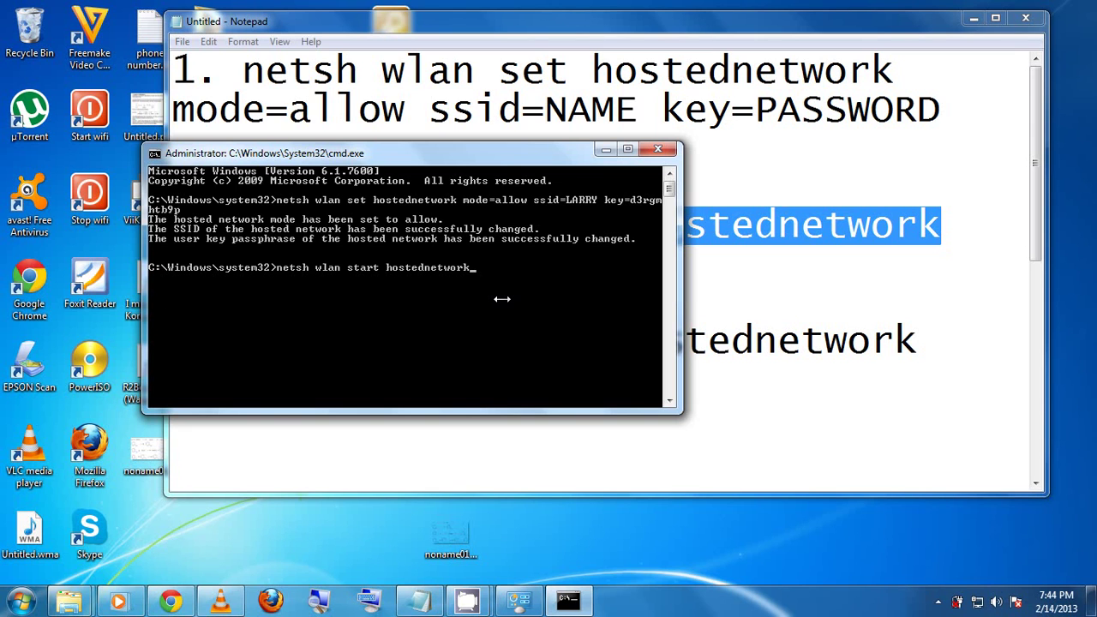
key(Return)
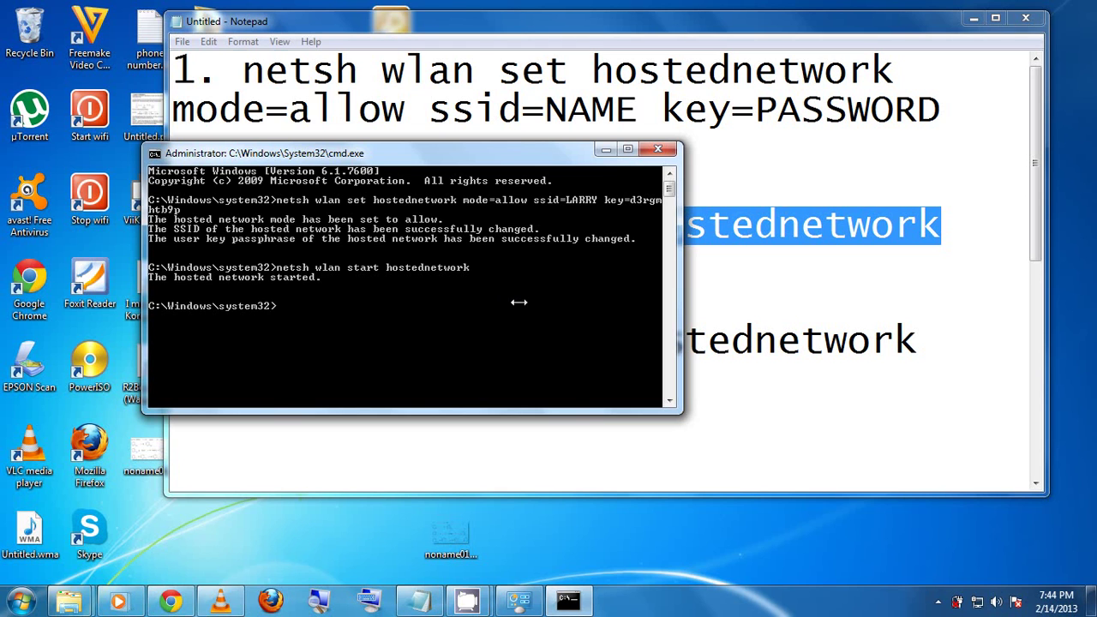
click(977, 602)
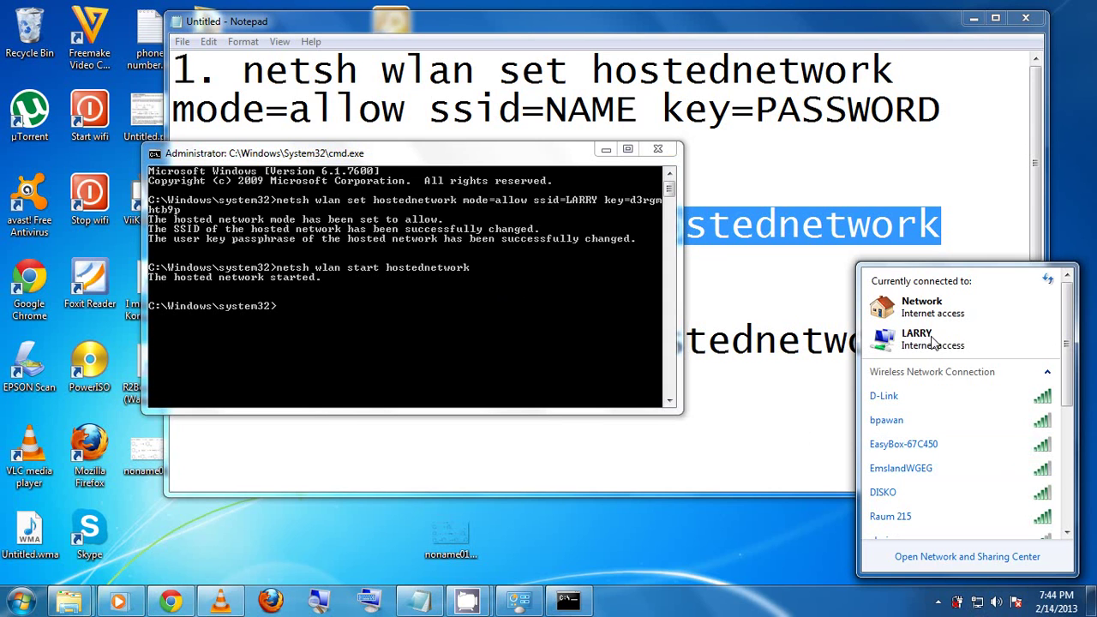
- Check the tray network list showing the wired Network and the hosted network both connected
mouse_move(1059, 398)
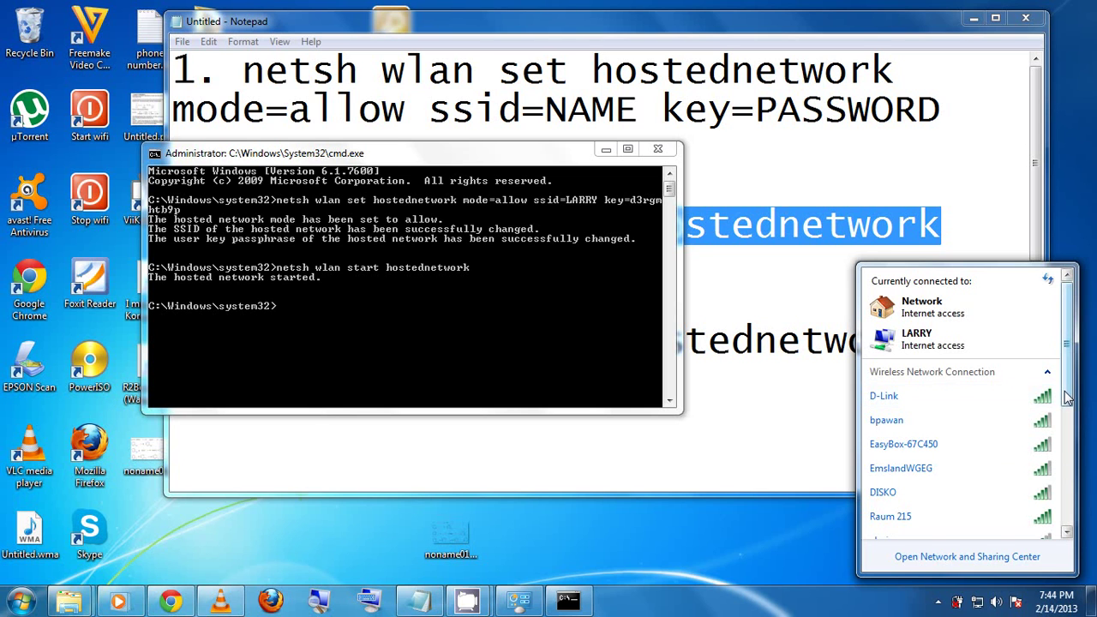
scroll(1066, 396, down, 5)
scroll(1066, 397, up, 5)
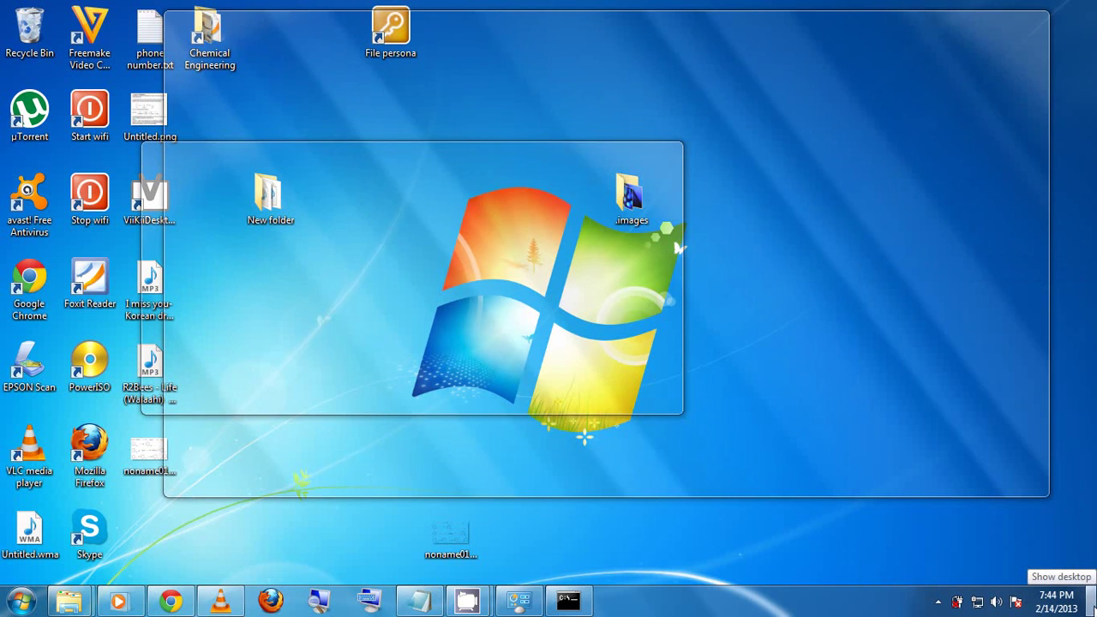
- Copy the 'netsh wlan stop hostednetwork' command from the Notepad command list
click(1093, 604)
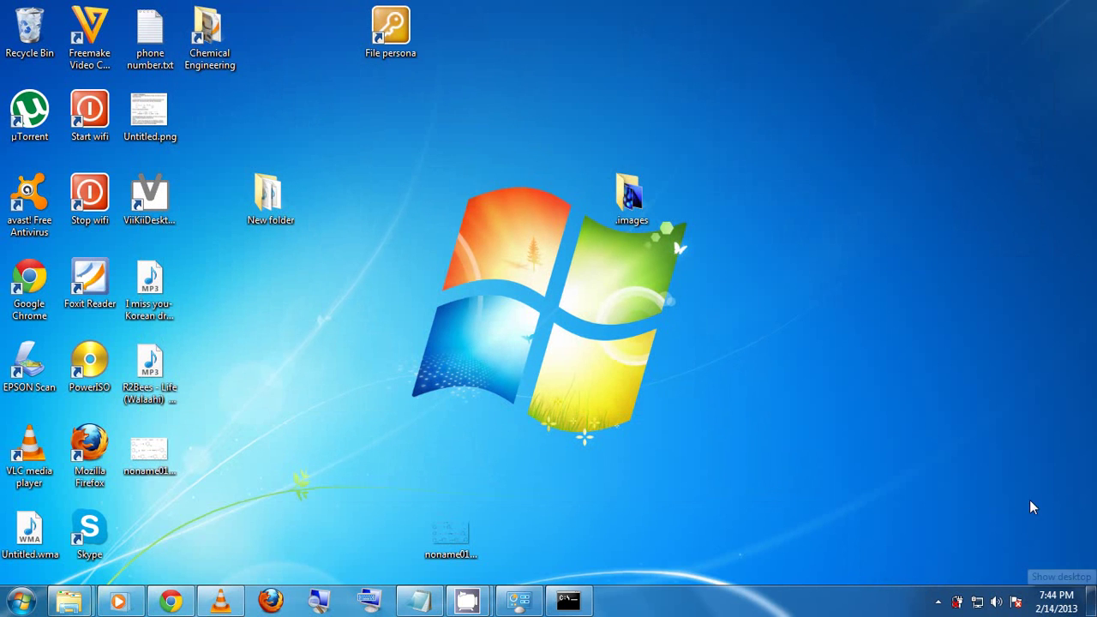
click(566, 603)
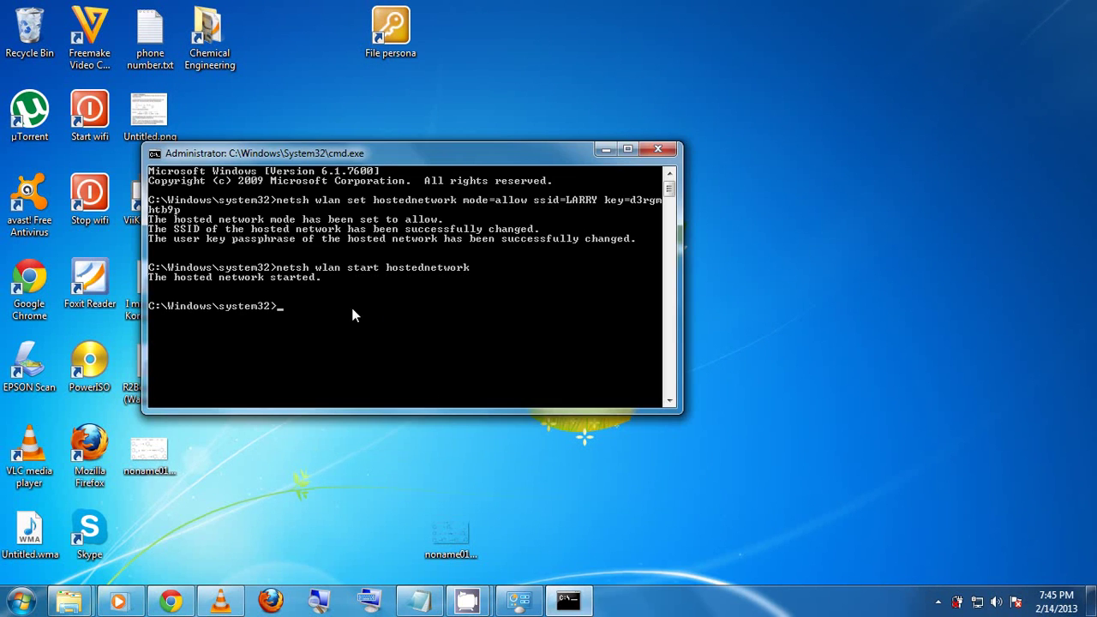
click(411, 602)
drag(243, 342, 871, 341)
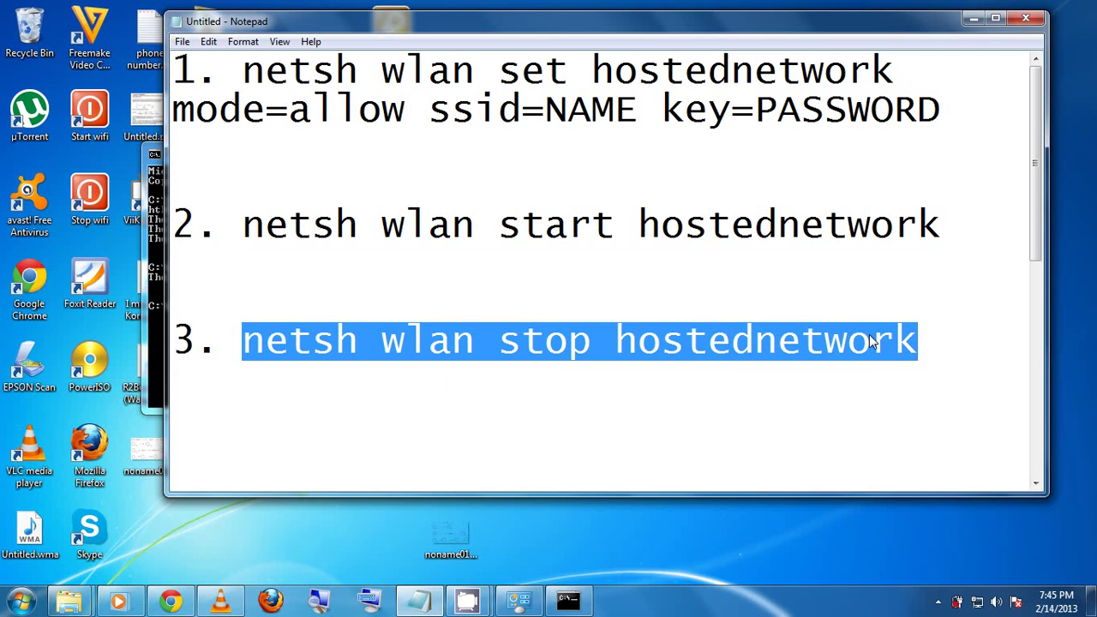
right_click(872, 341)
click(900, 386)
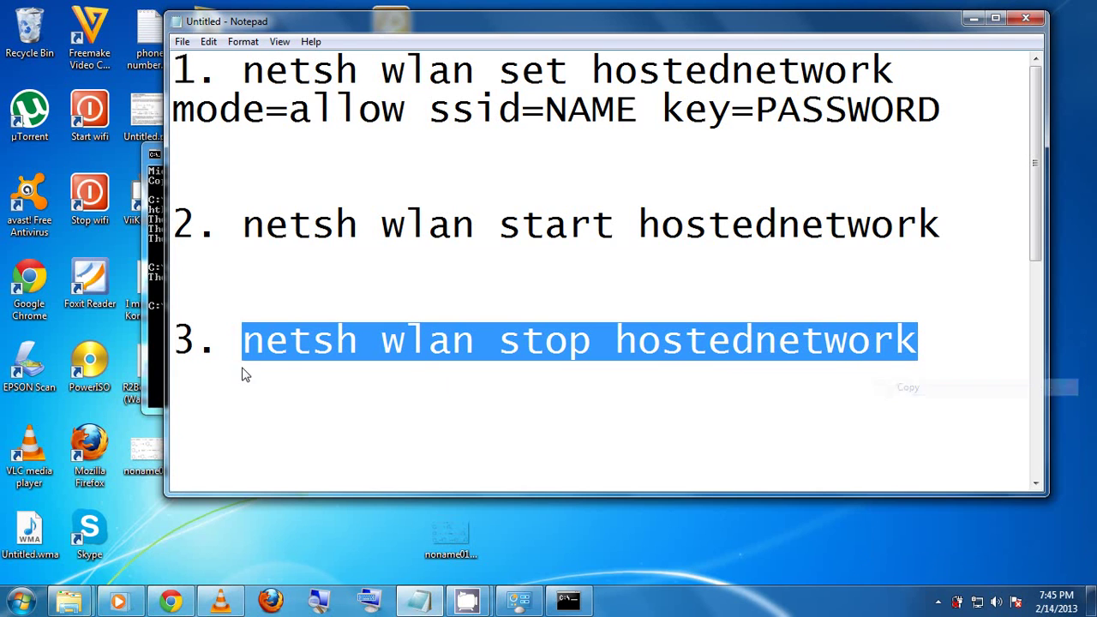
- Paste and run netsh wlan stop hostednetwork in the Command Prompt
click(155, 360)
right_click(318, 315)
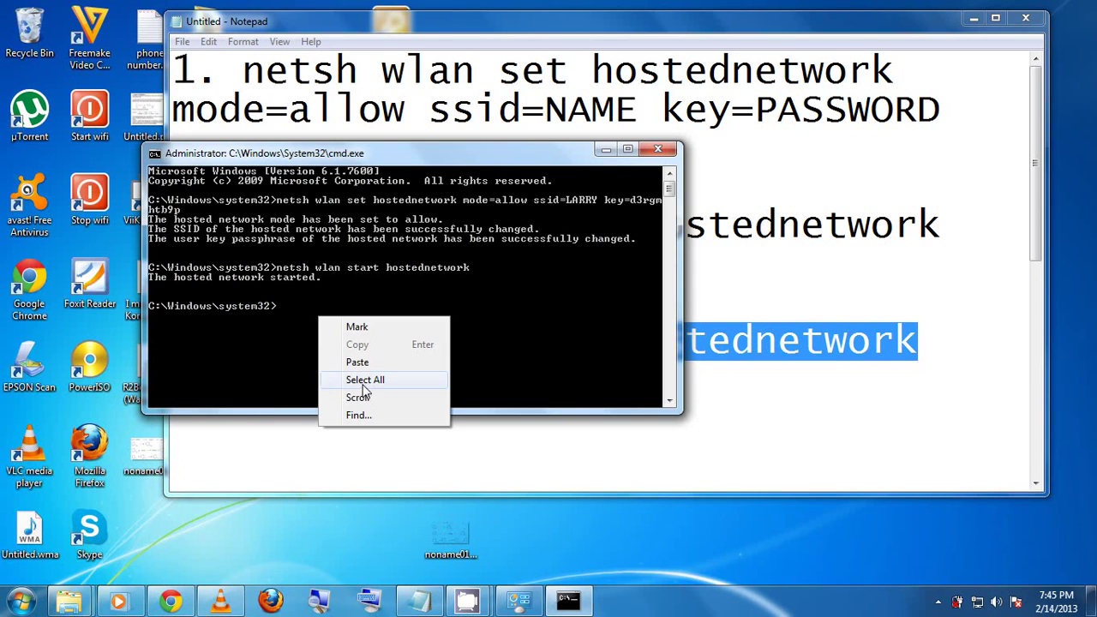
click(354, 363)
key(Return)
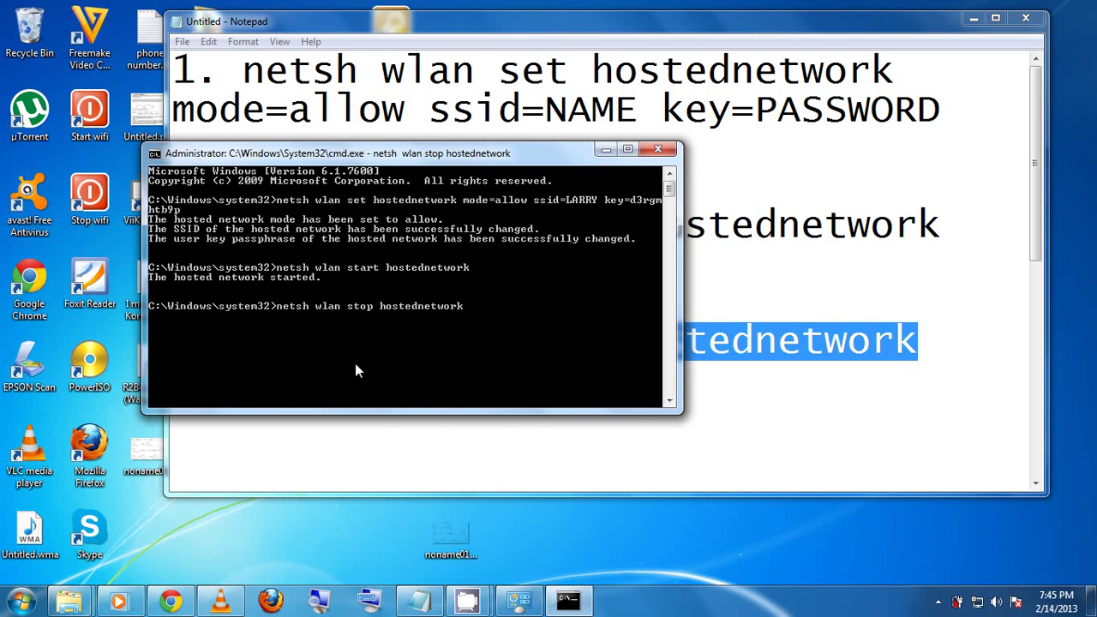
- Confirm in the tray network list that the hosted network dropped, then show the desktop
click(977, 602)
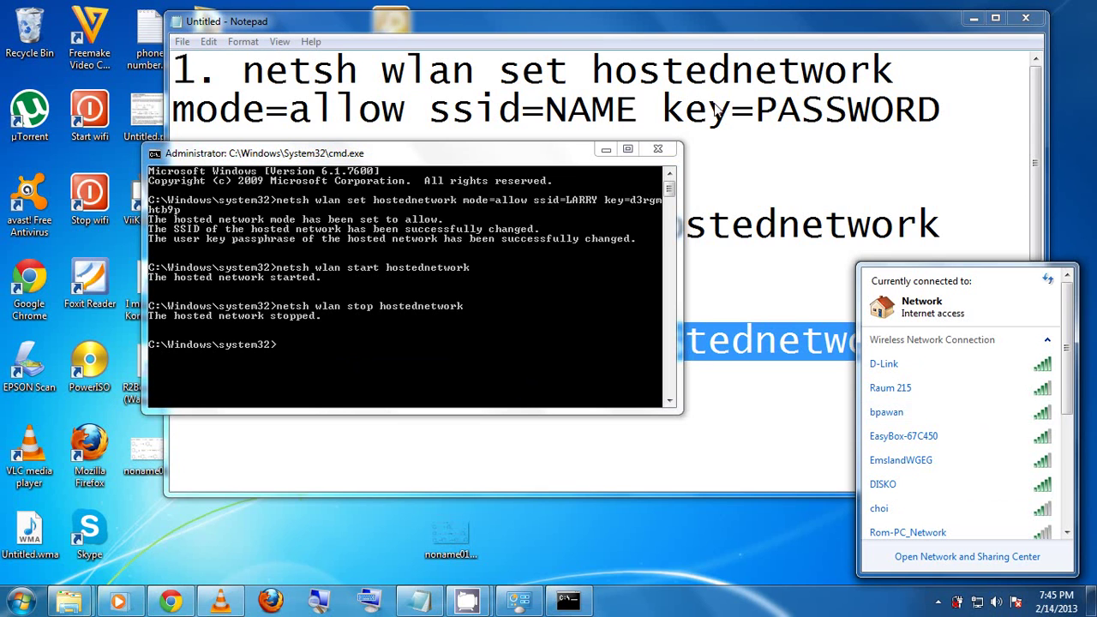
click(781, 224)
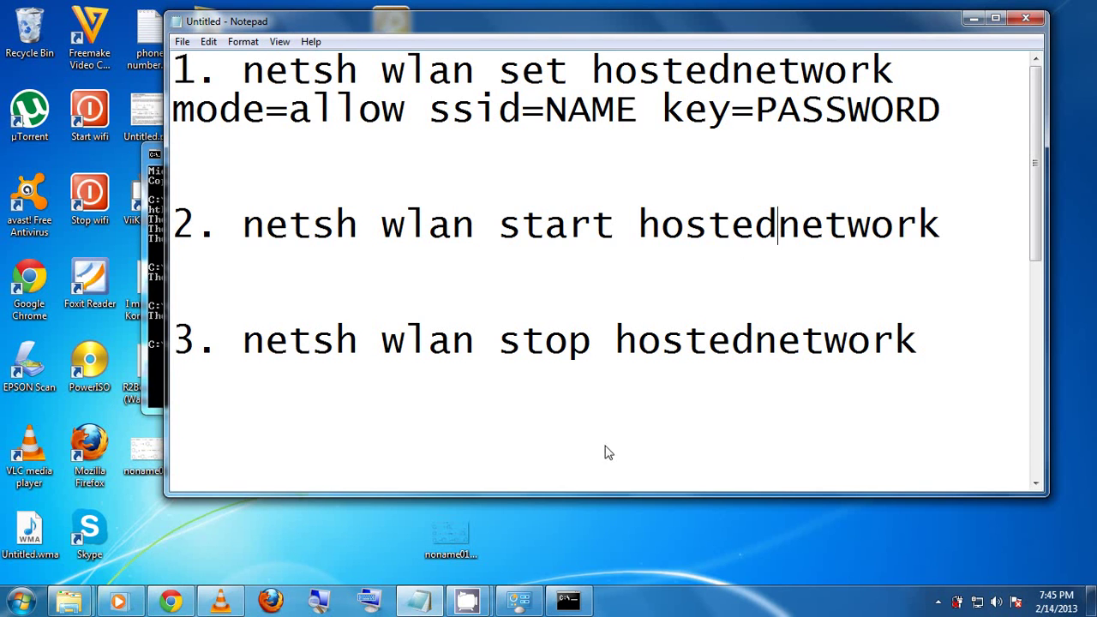
click(159, 325)
click(780, 342)
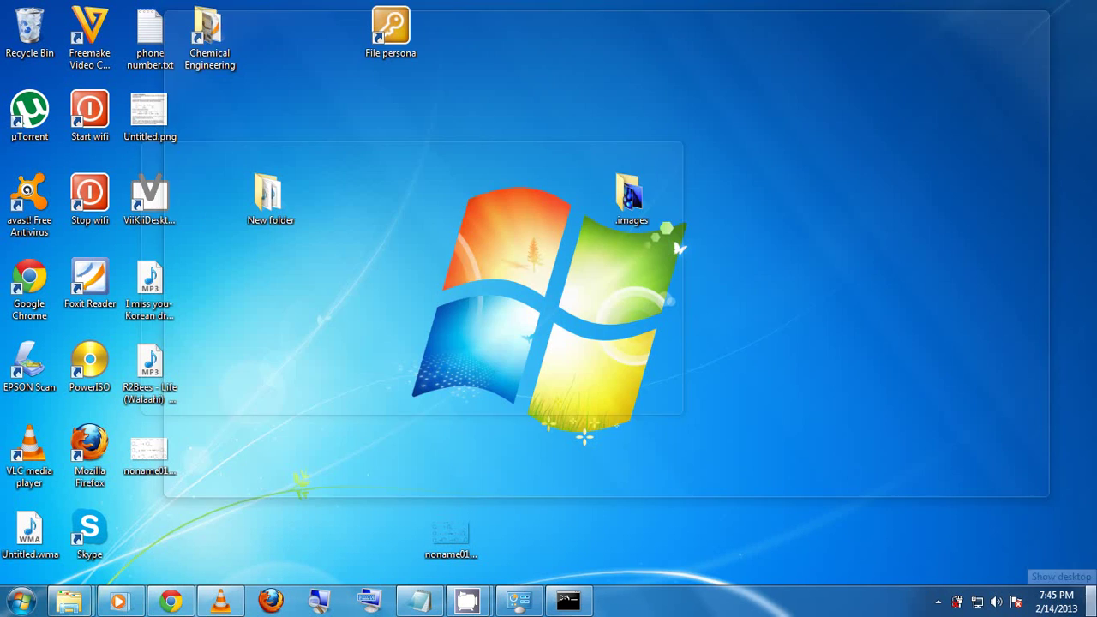
click(1091, 600)
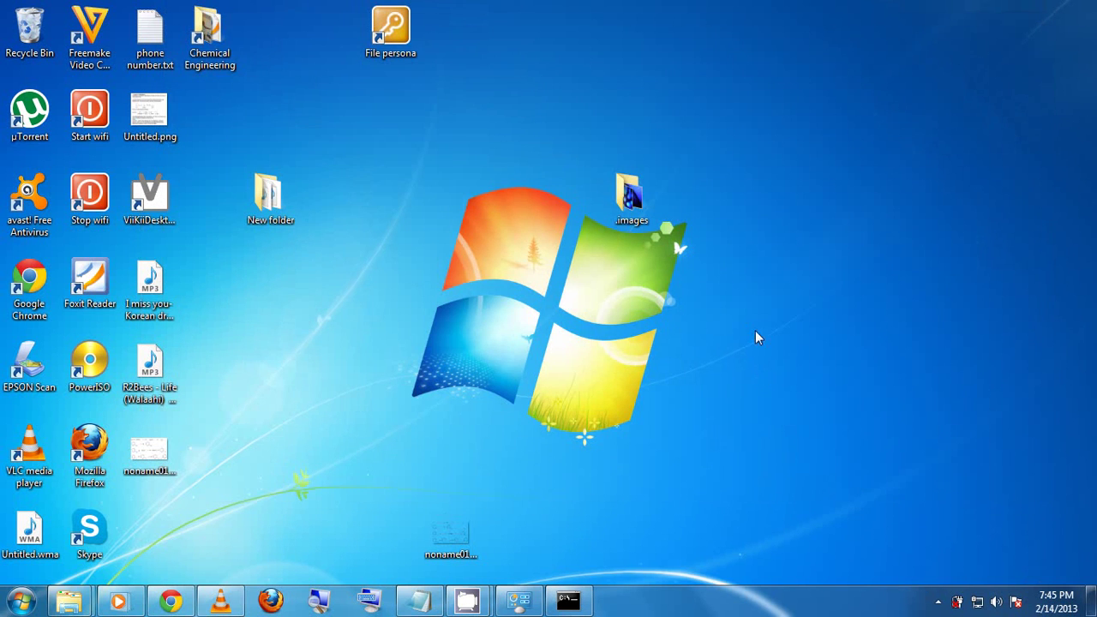
- Choose New > Shortcut from the desktop's right-click menu to launch the Create Shortcut wizard
right_click(669, 201)
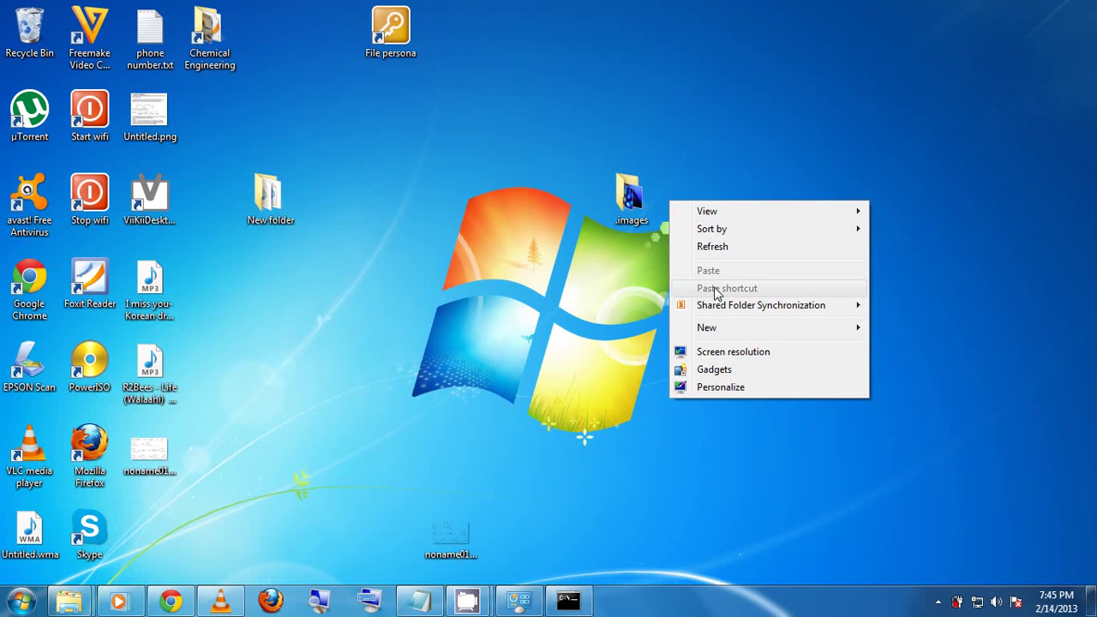
click(498, 282)
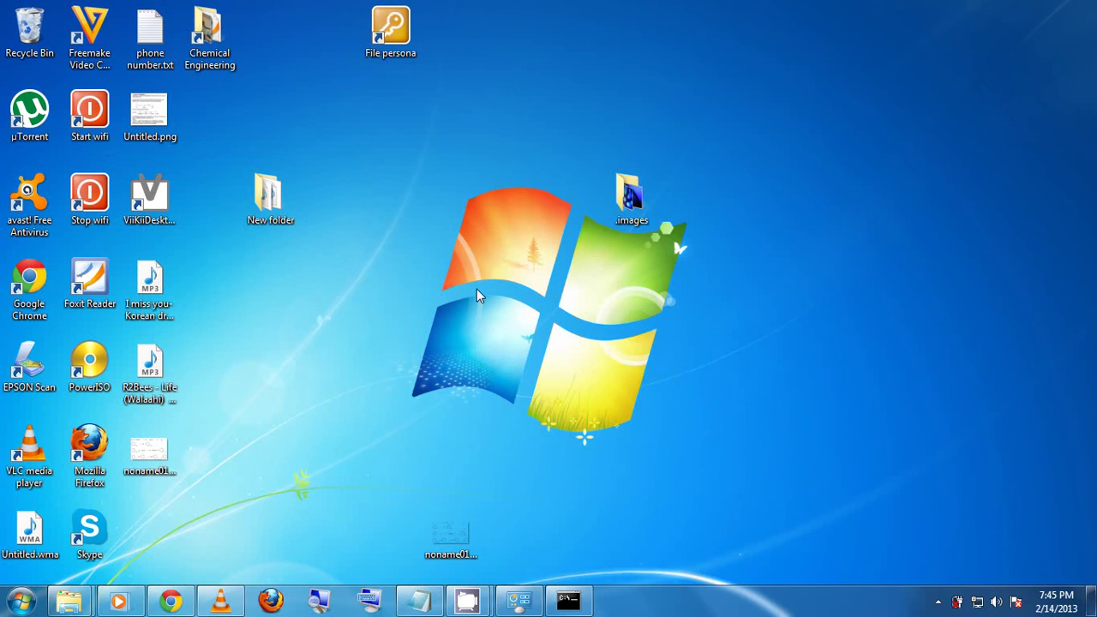
right_click(773, 362)
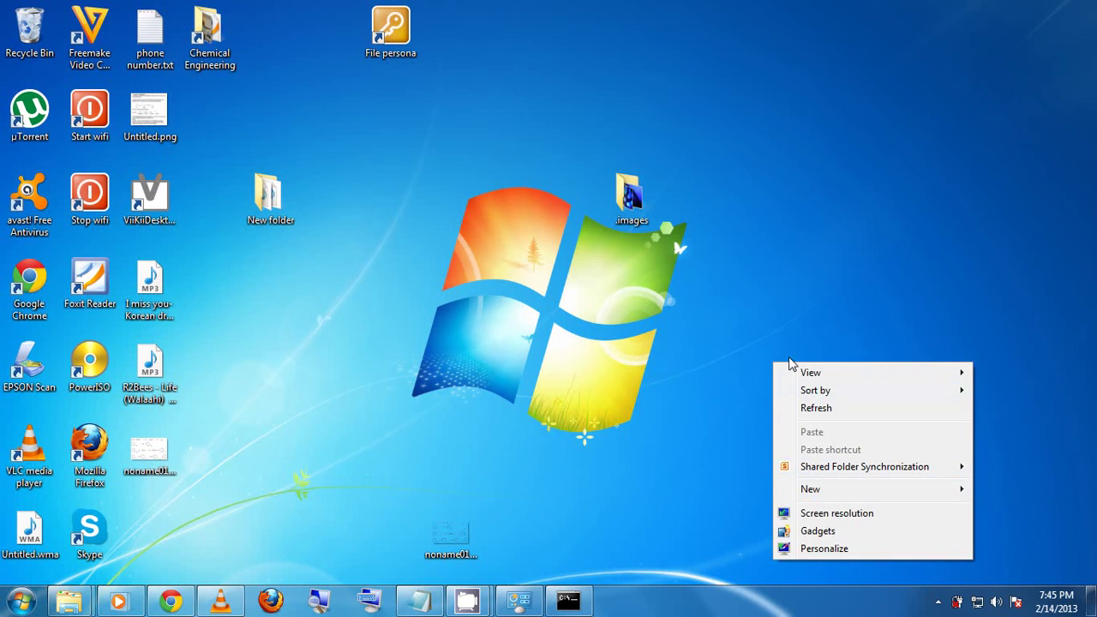
click(695, 188)
right_click(695, 188)
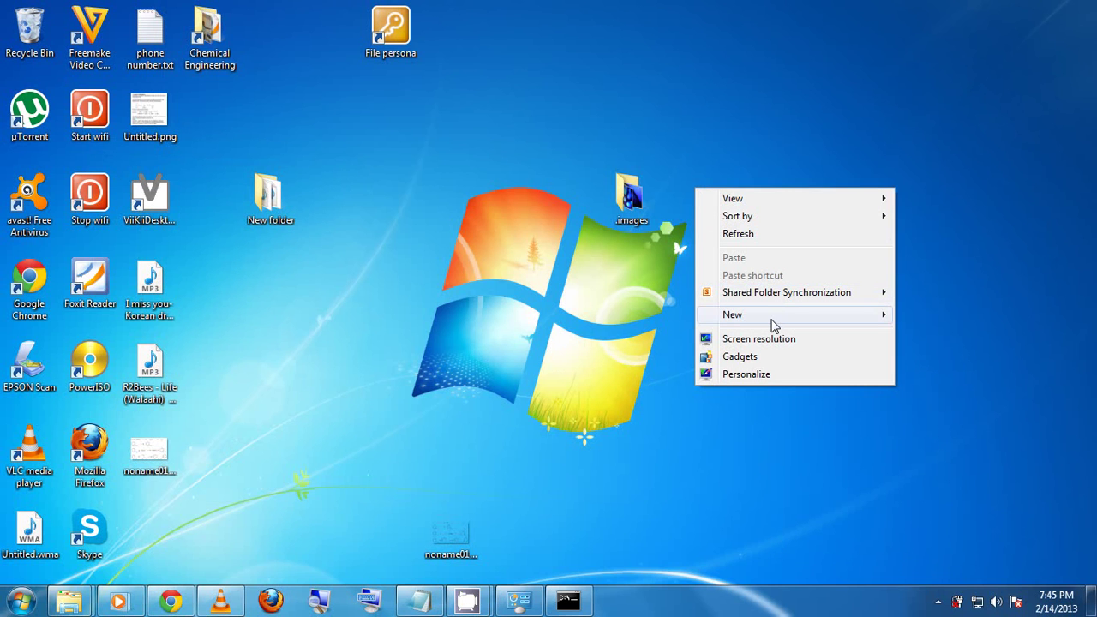
mouse_move(773, 320)
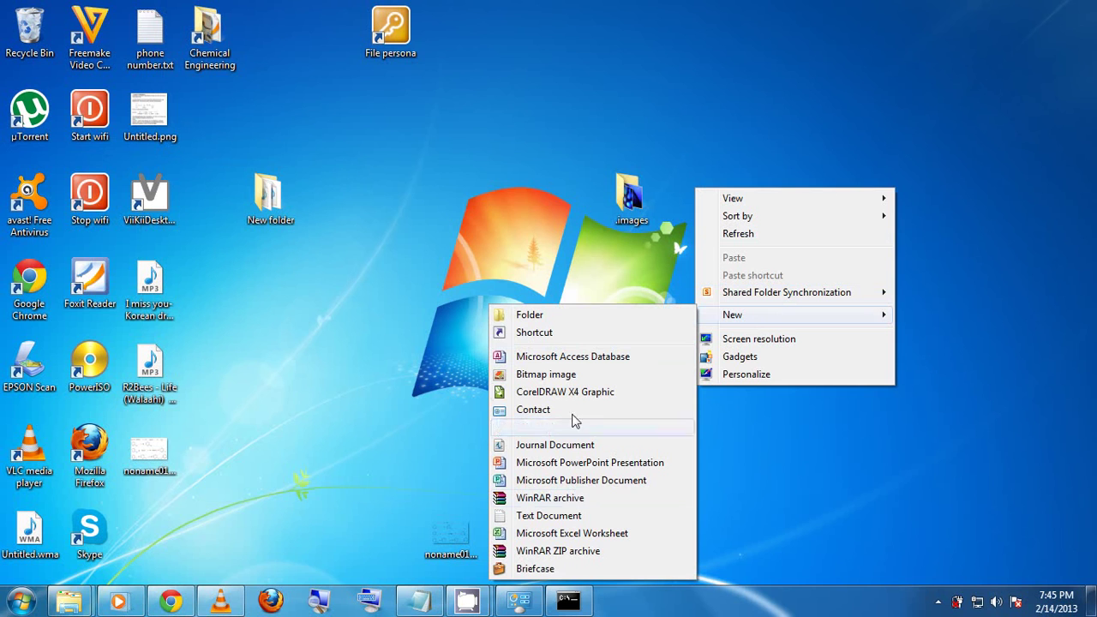
click(549, 332)
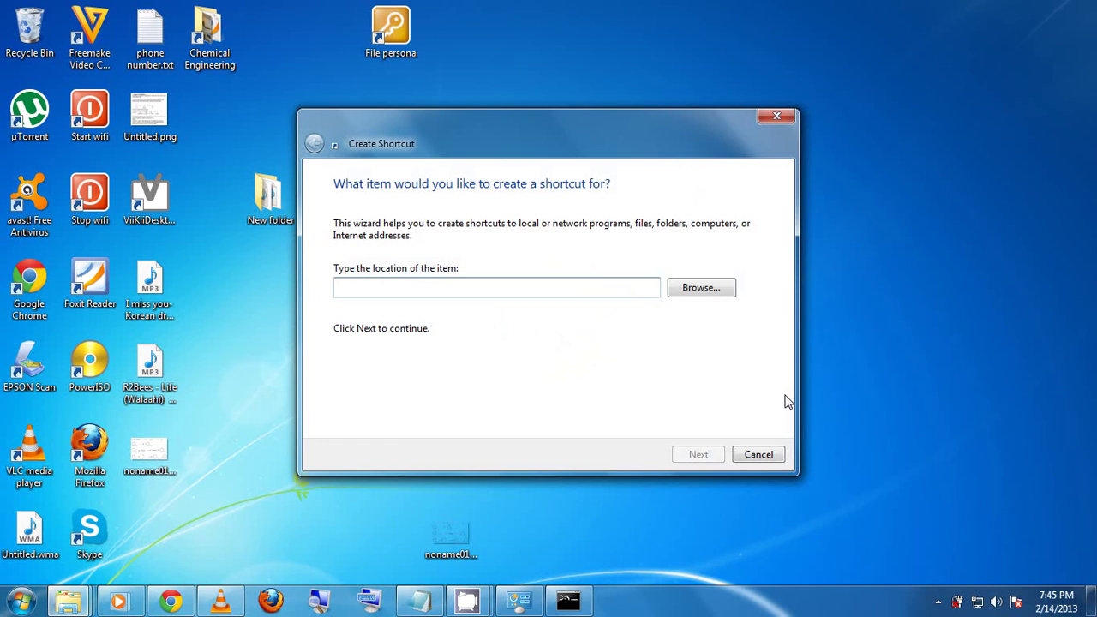
- Set the shortcut location to 'netsh wlan start hostednetwork', pasted from the Notepad list
text(Start my Wifi)
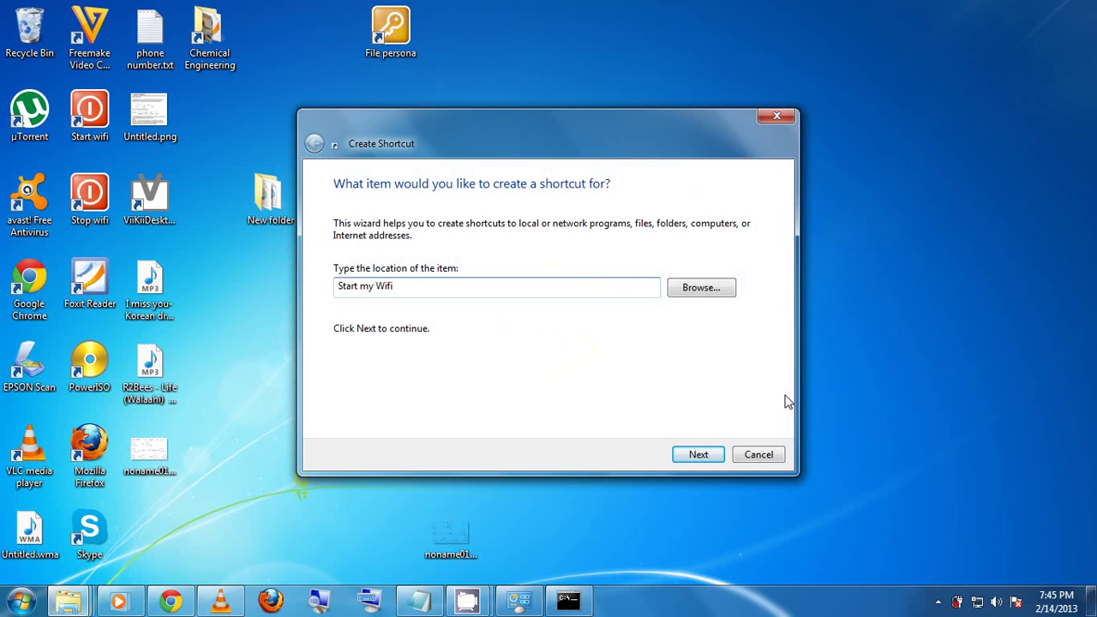
click(698, 455)
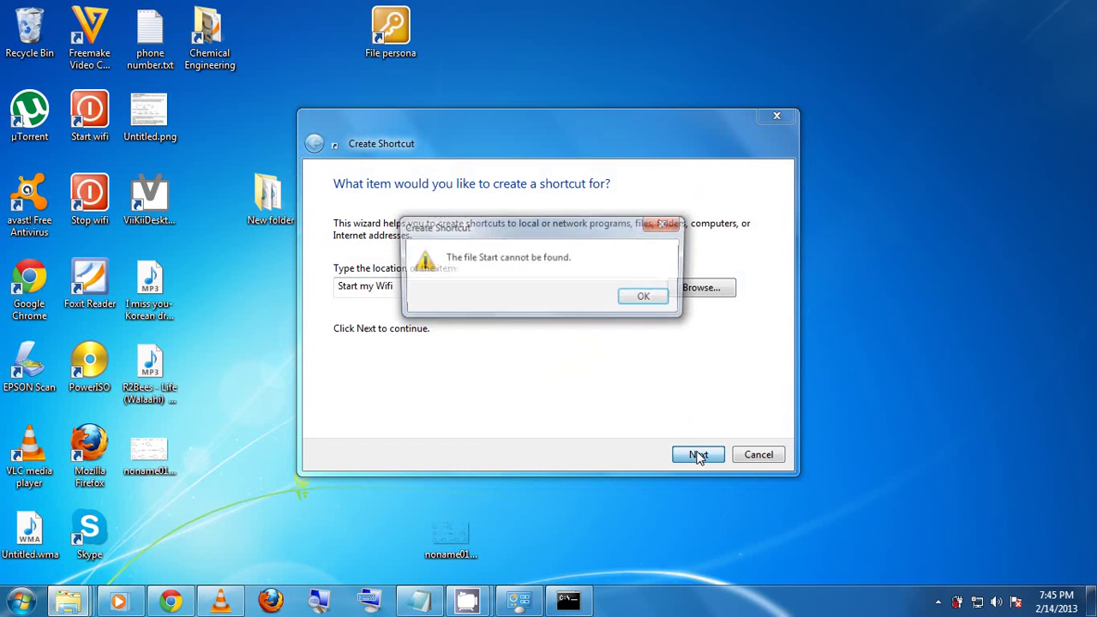
click(663, 300)
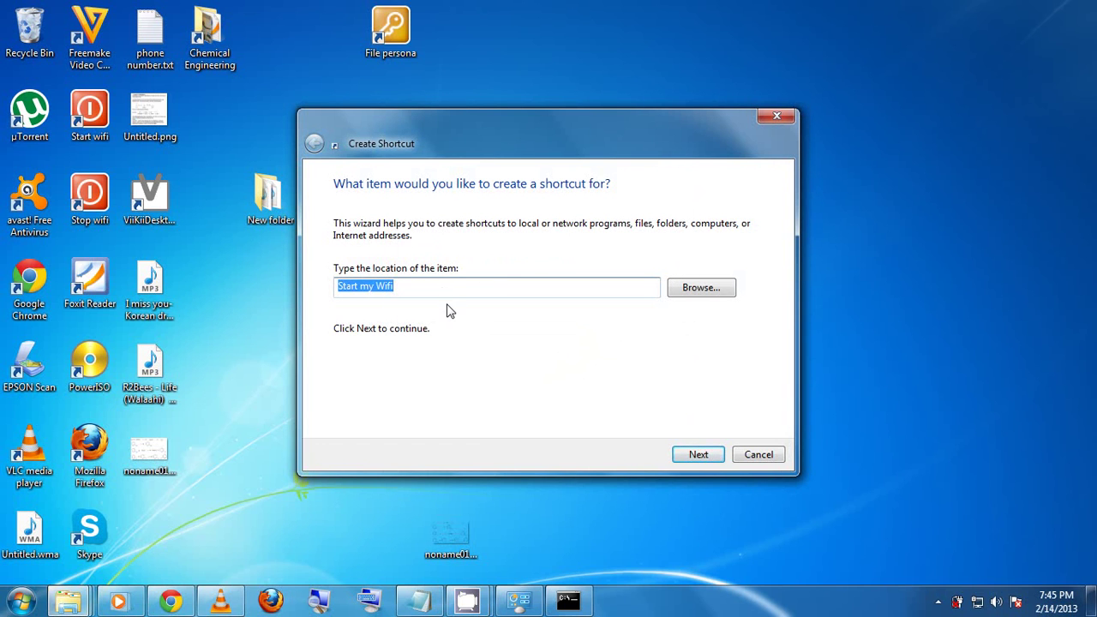
click(419, 601)
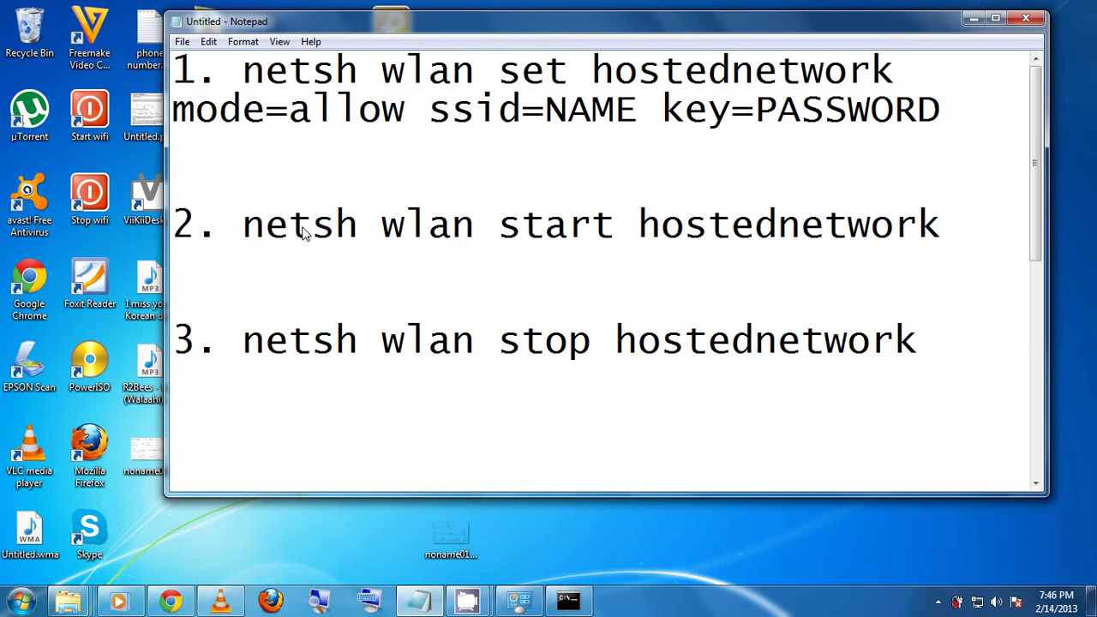
drag(246, 225, 970, 231)
key(super+c)
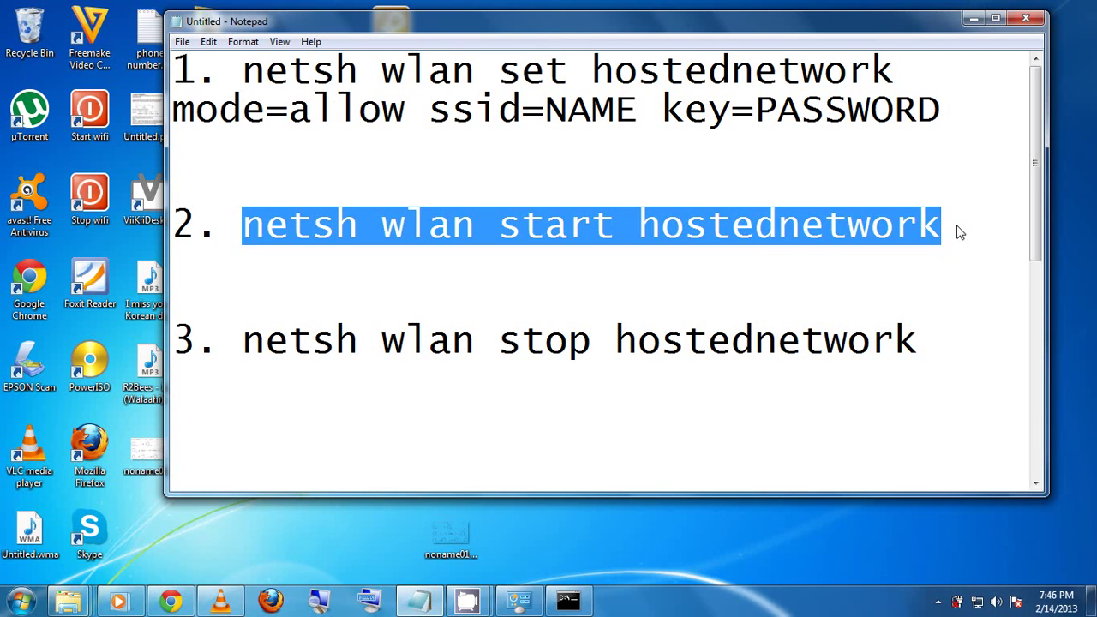
click(973, 18)
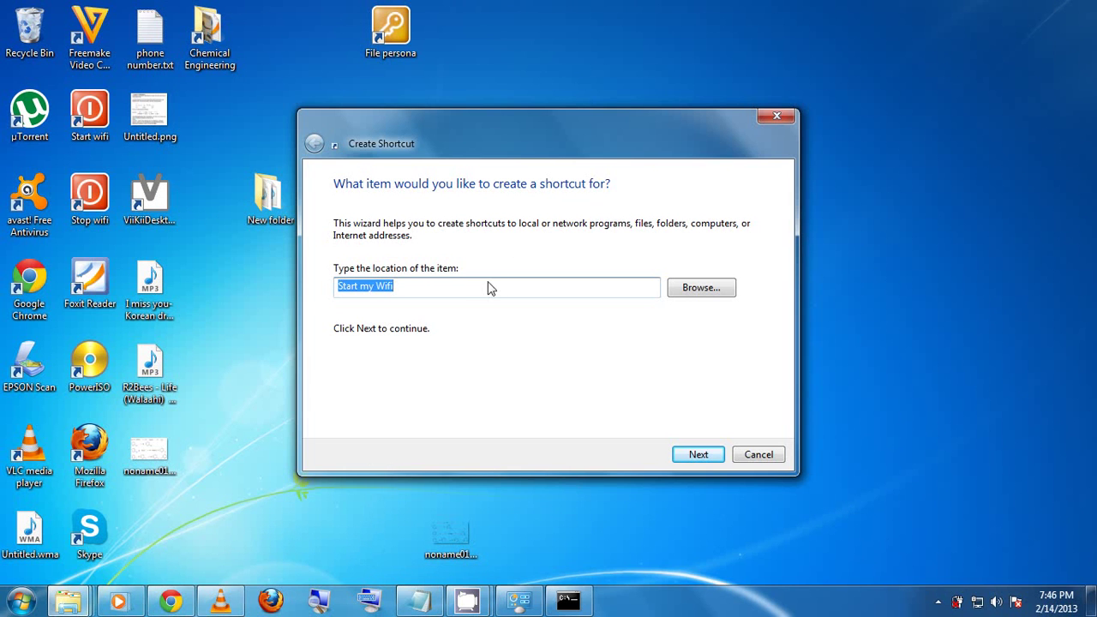
right_click(474, 296)
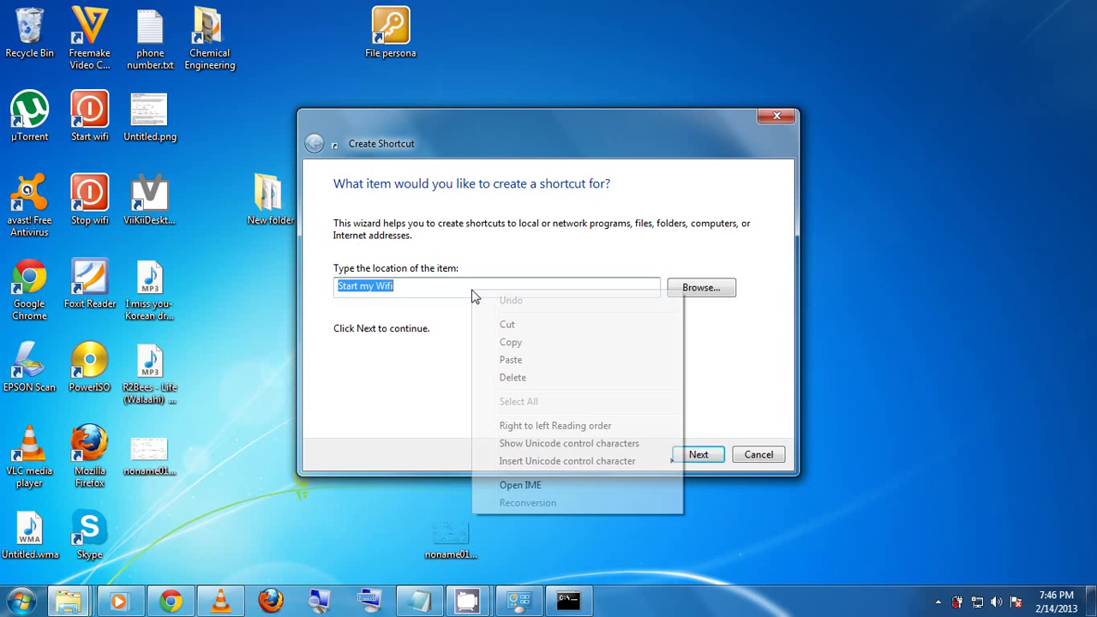
click(512, 360)
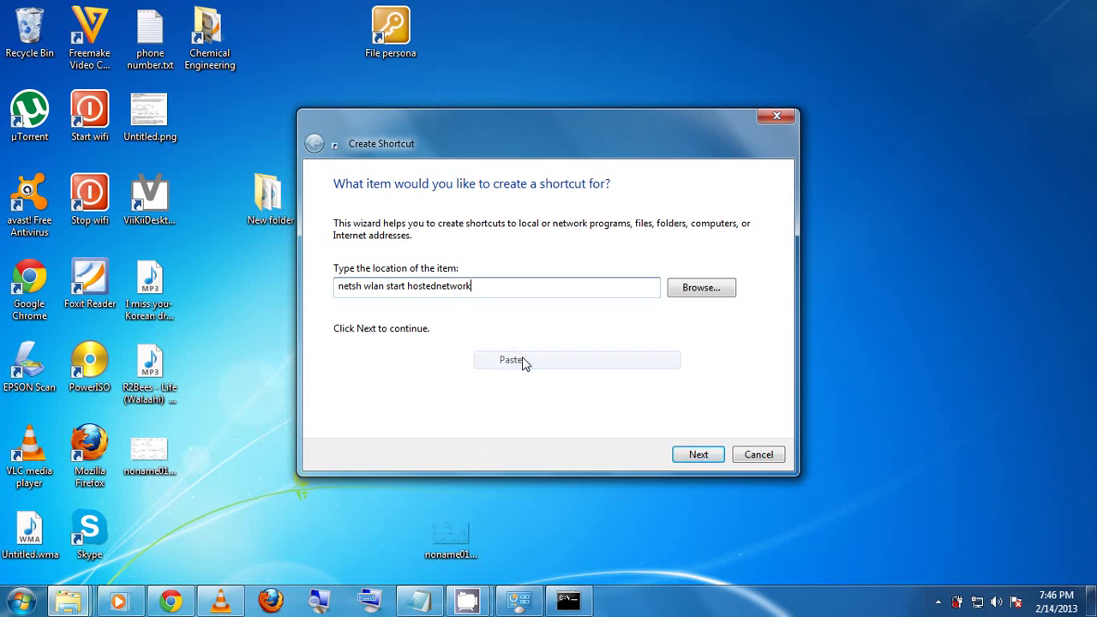
- Name the shortcut 'Start My Wifi' and finish the wizard
click(702, 458)
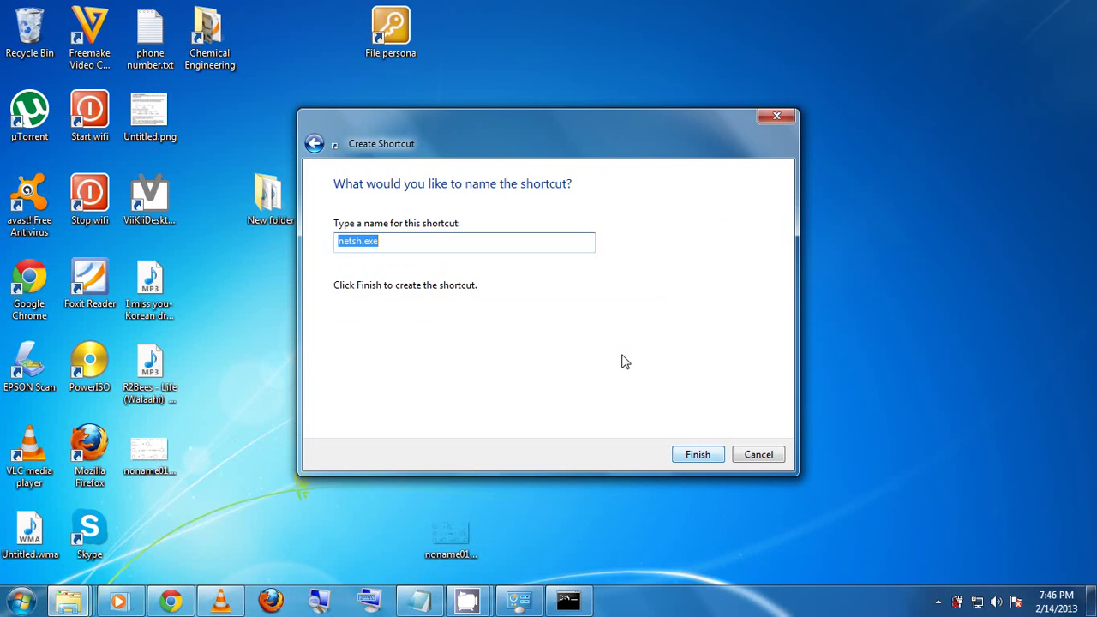
drag(462, 133, 648, 146)
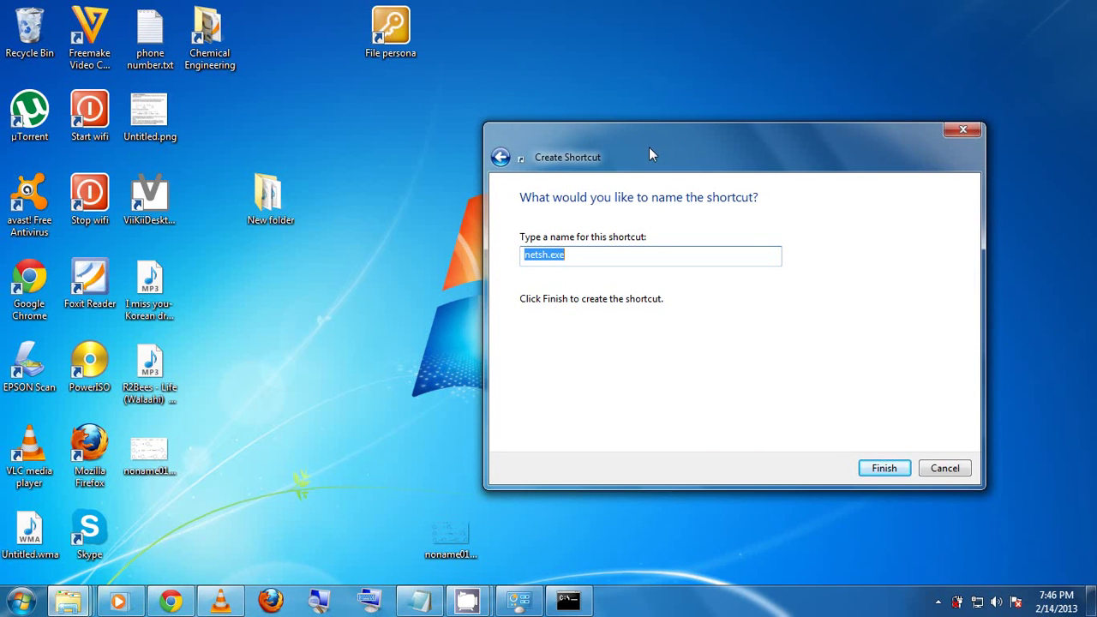
text(S)
key(BackSpace)
text(Start My Wifi)
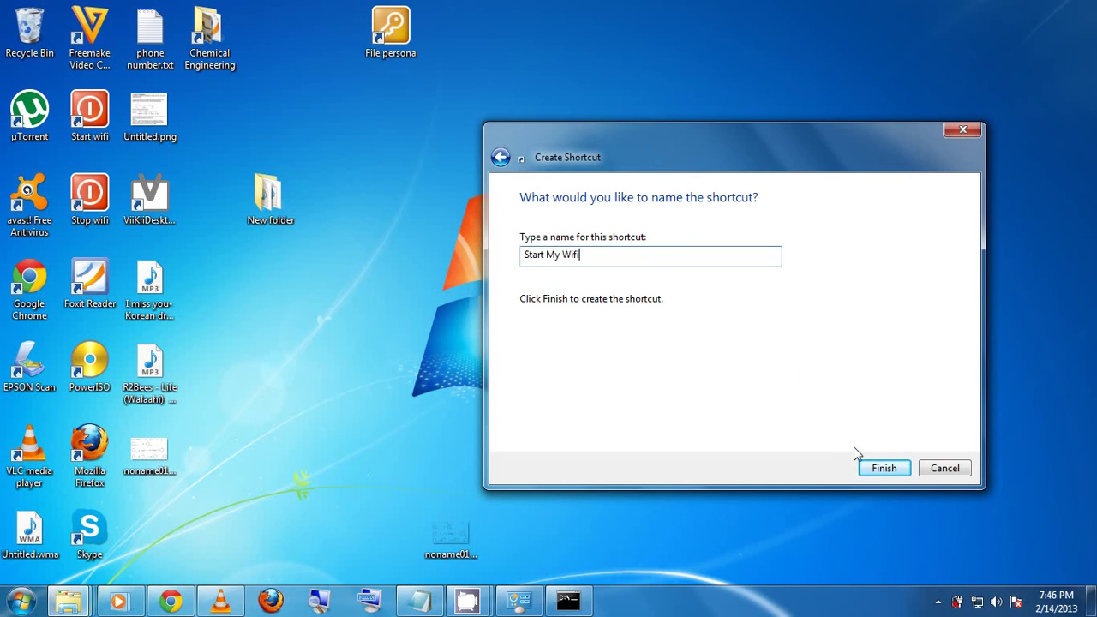
click(872, 467)
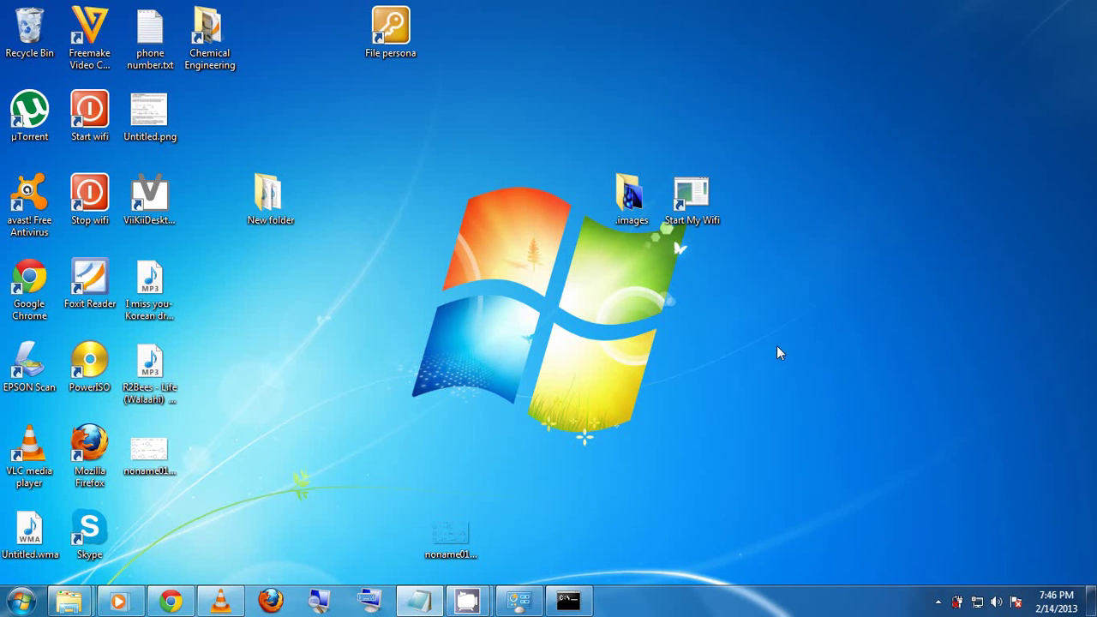
- Start a new desktop shortcut with location 'netsh wlan stop hostednetwork' pasted from Notepad
right_click(735, 357)
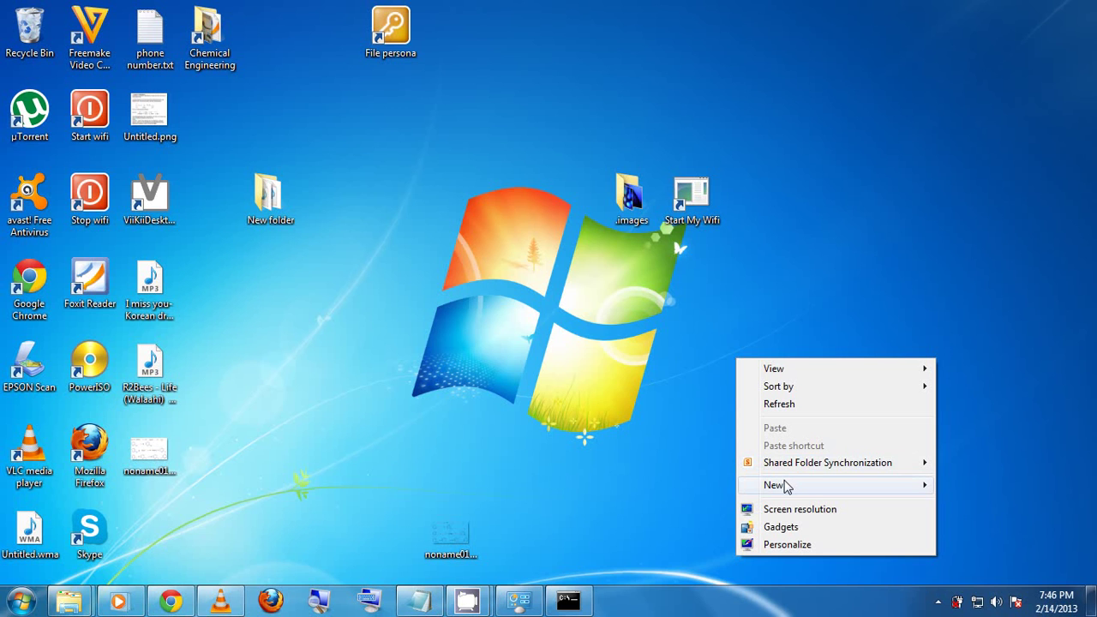
mouse_move(787, 487)
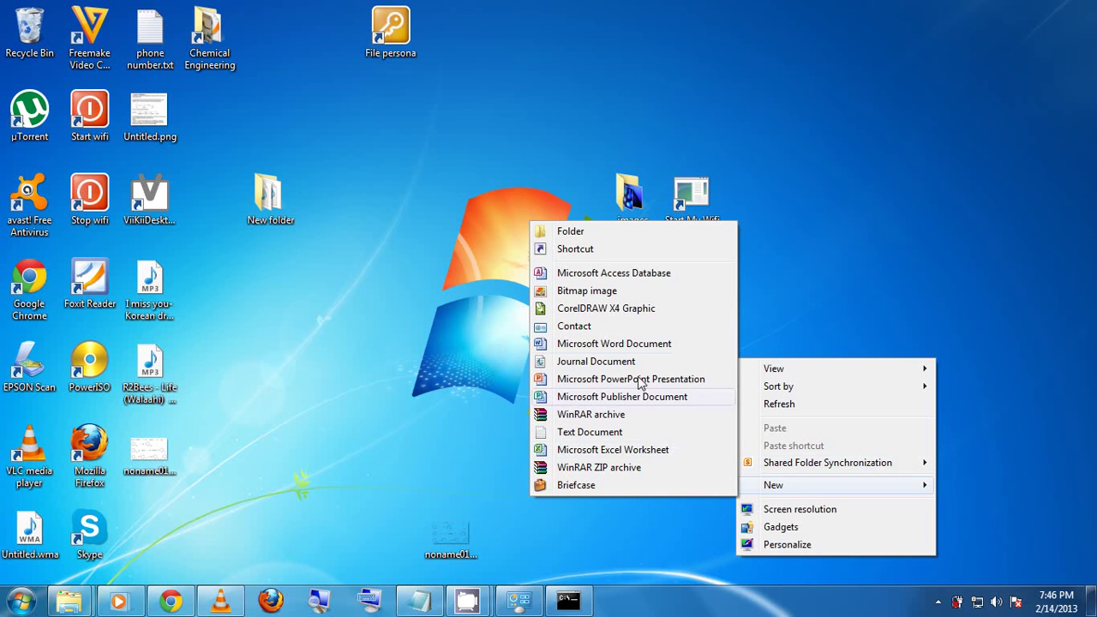
click(627, 251)
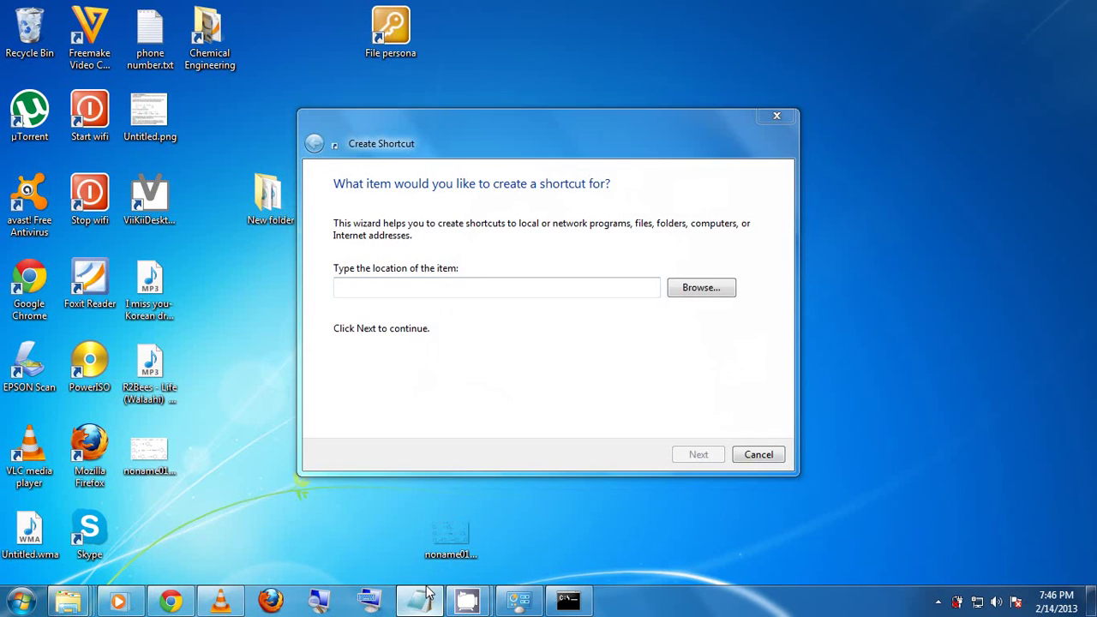
click(419, 602)
drag(248, 345, 943, 360)
key(ctrl+c)
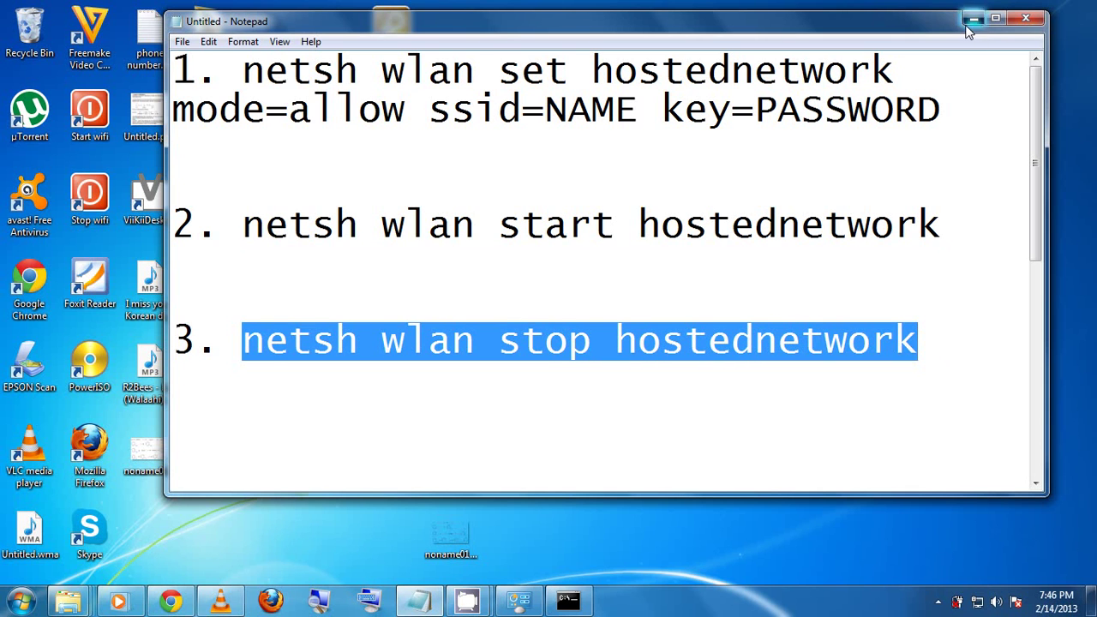
click(974, 18)
click(597, 286)
key(ctrl+v)
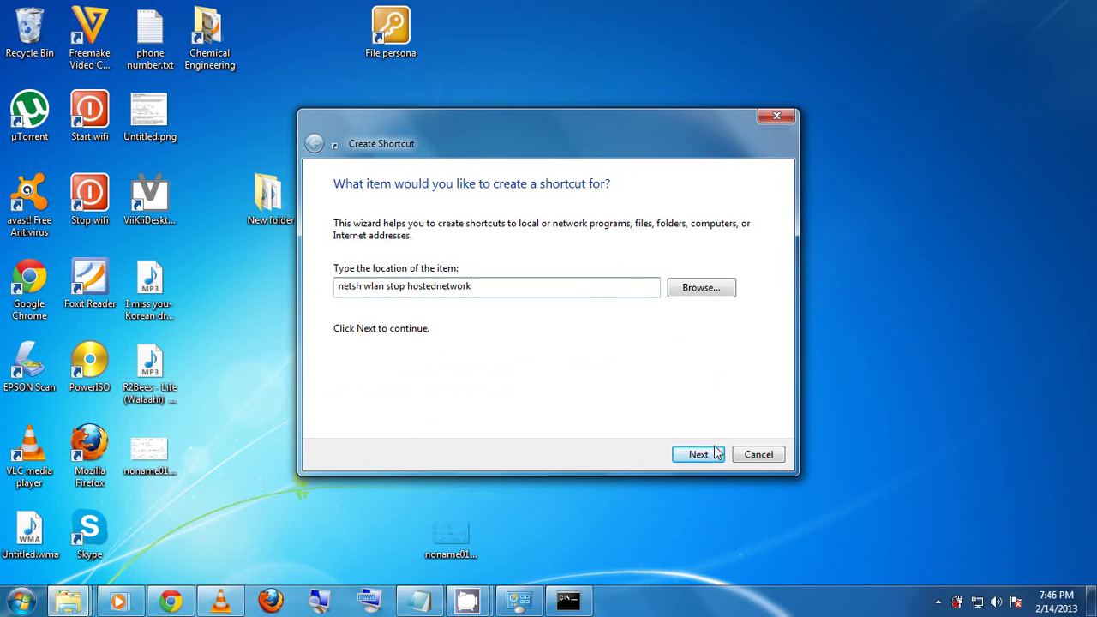
- Name the shortcut 'Stop my Wifi' and finish the wizard
click(710, 454)
text(Stop my Wifi)
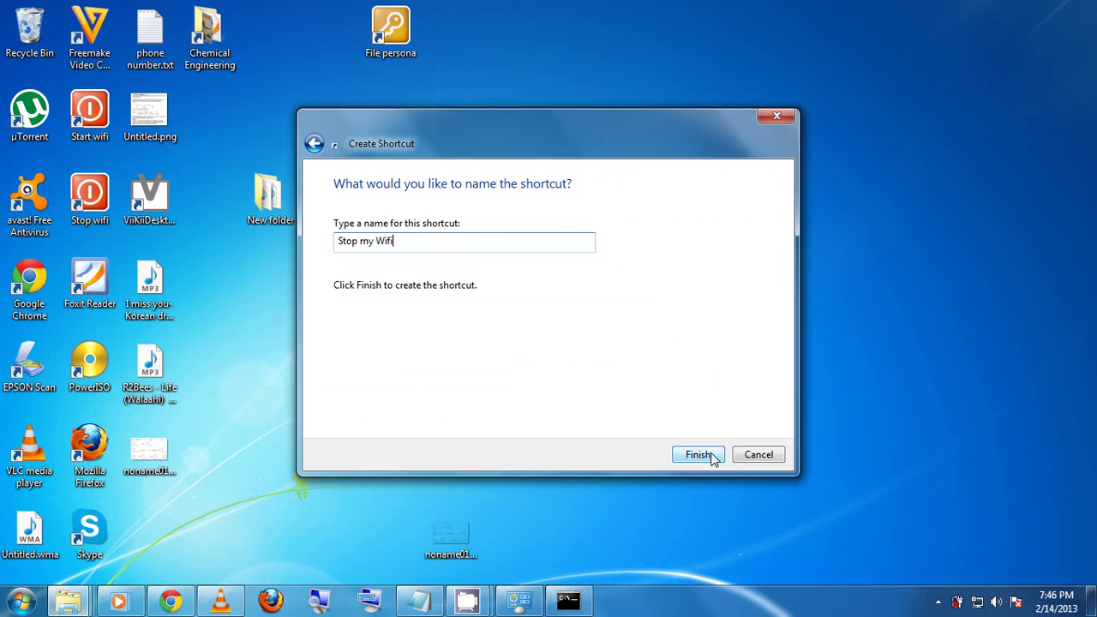
click(711, 456)
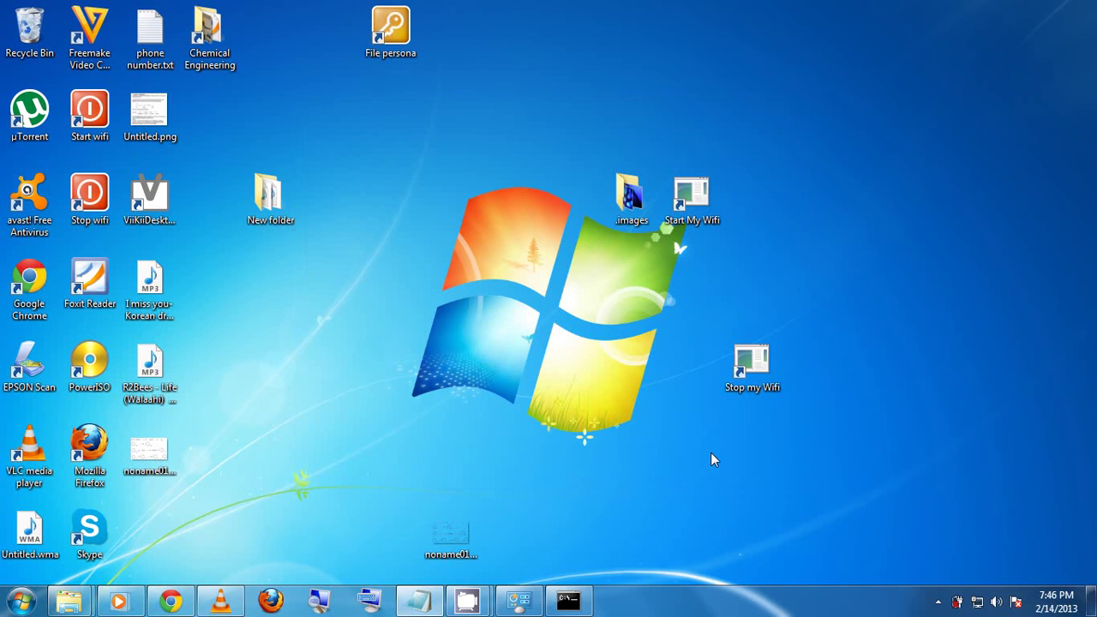
- Move Start My Wifi to the desktop's right side and give it SHELL32's red power icon
drag(685, 206, 892, 181)
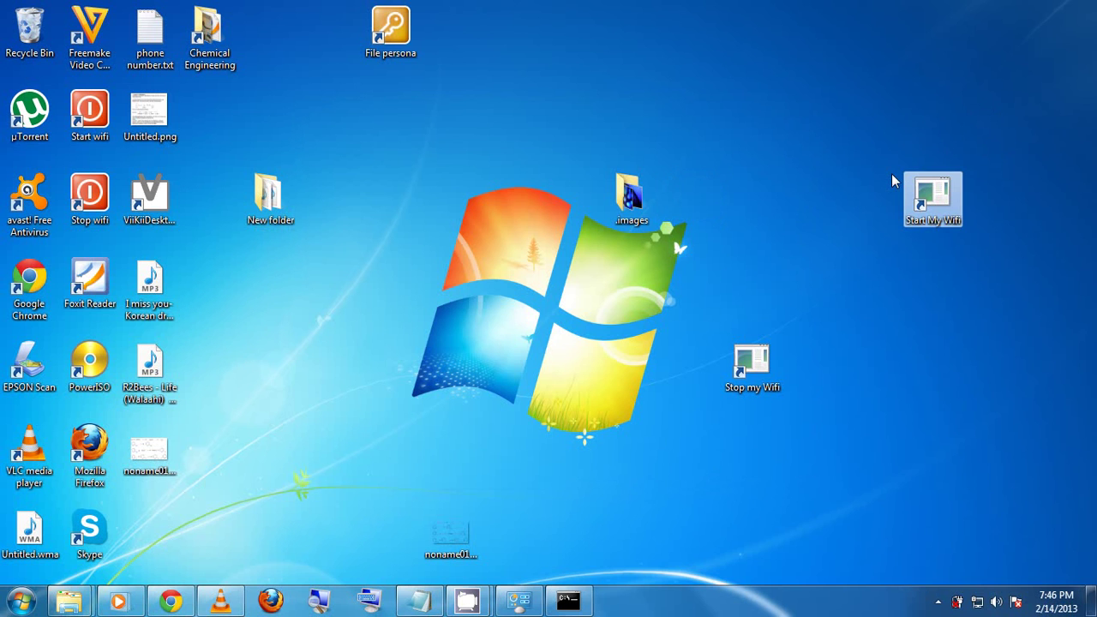
right_click(933, 199)
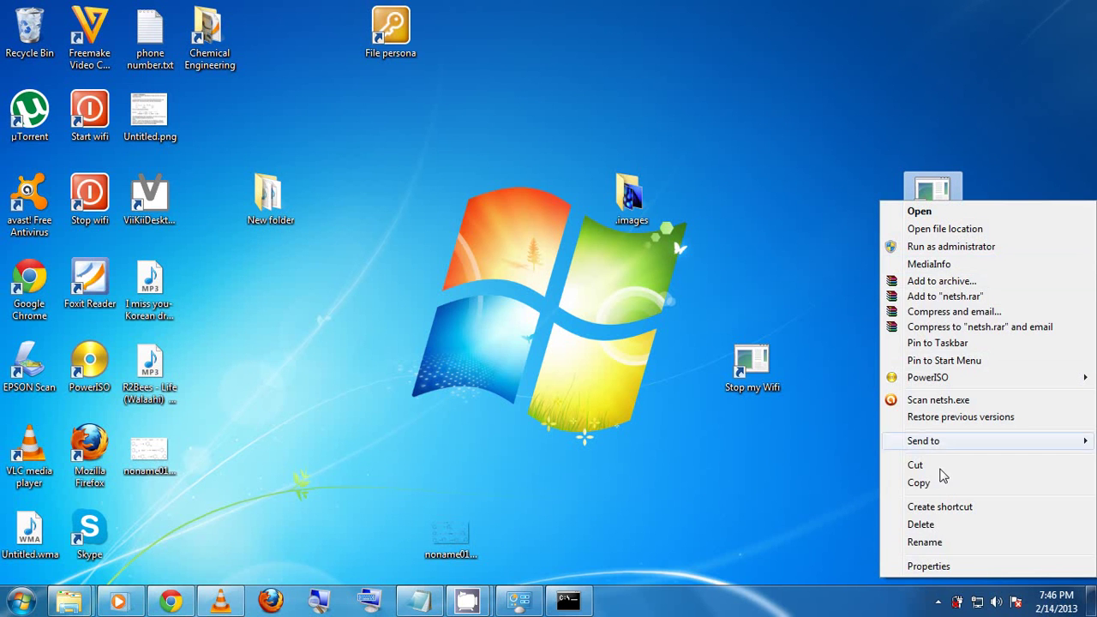
click(930, 565)
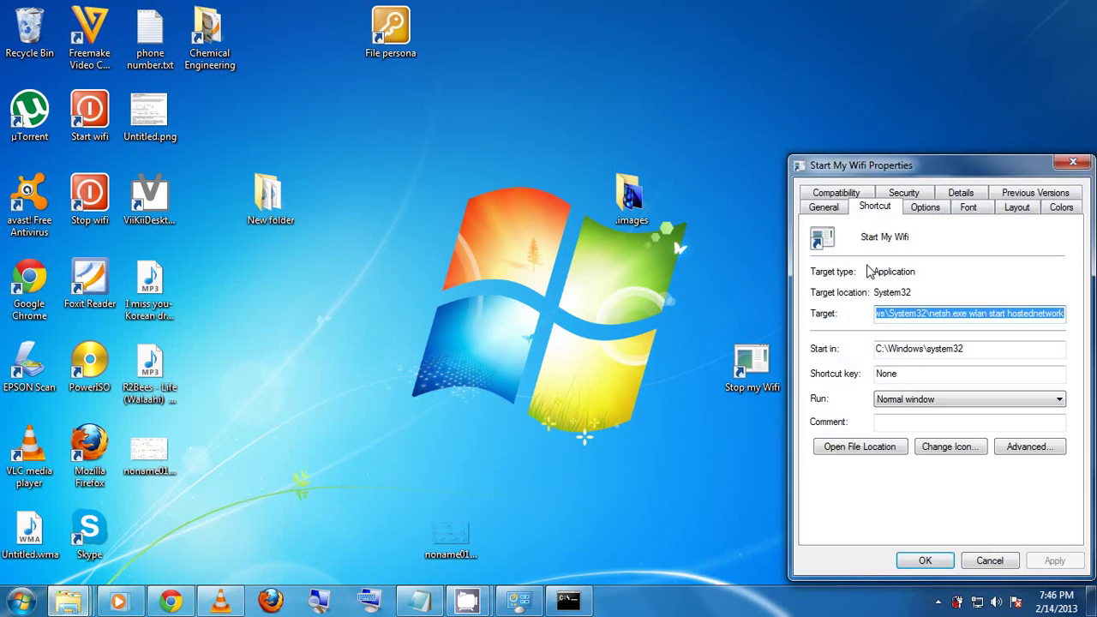
click(948, 447)
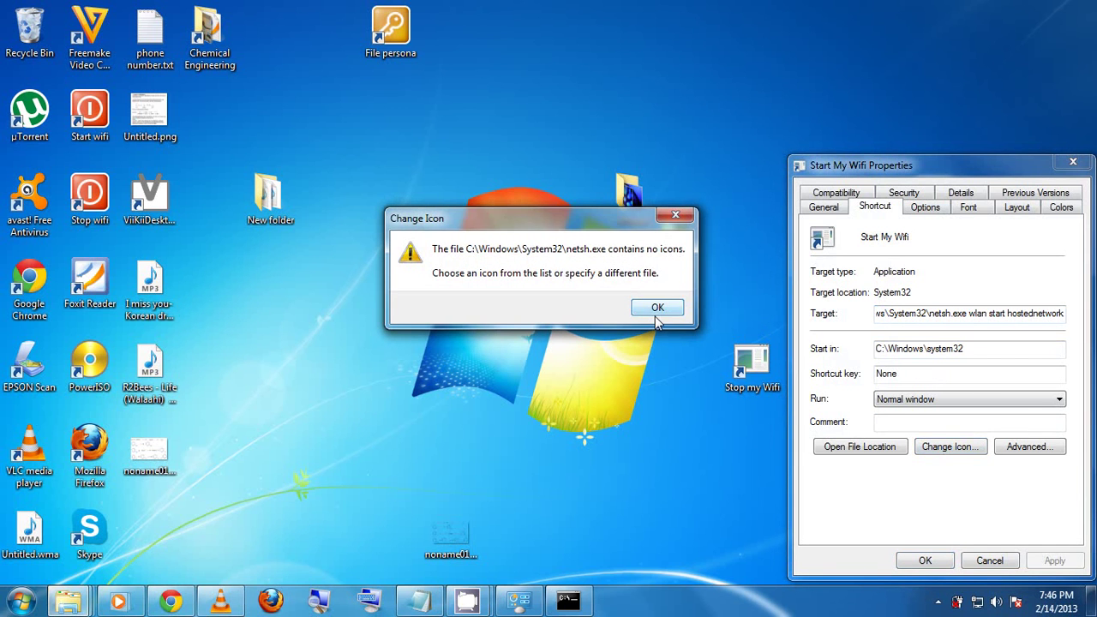
click(655, 310)
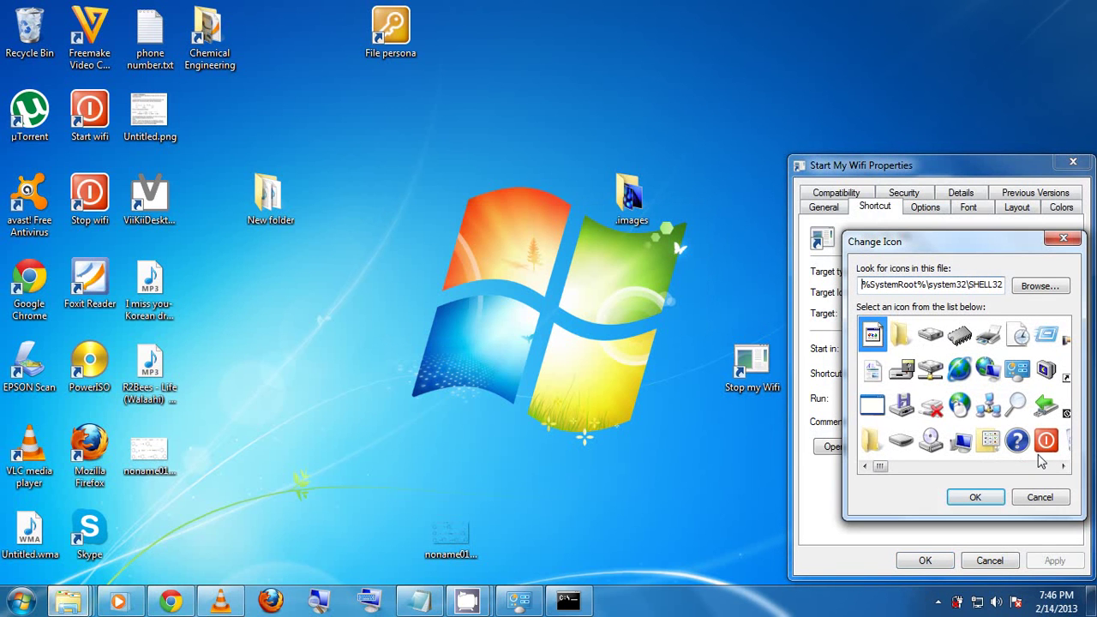
click(1047, 442)
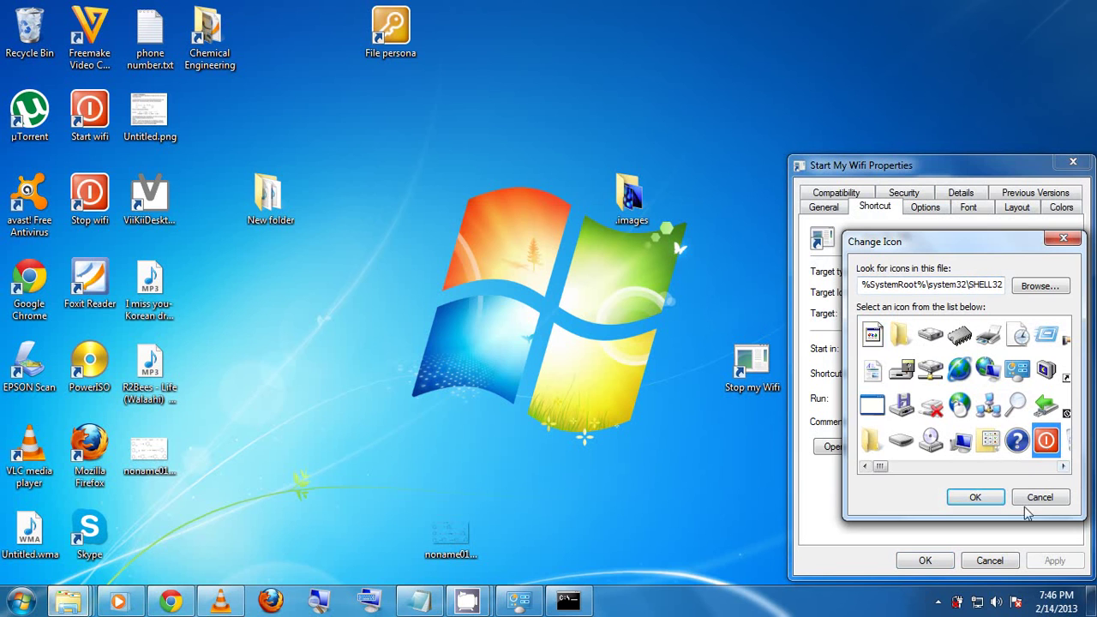
click(976, 499)
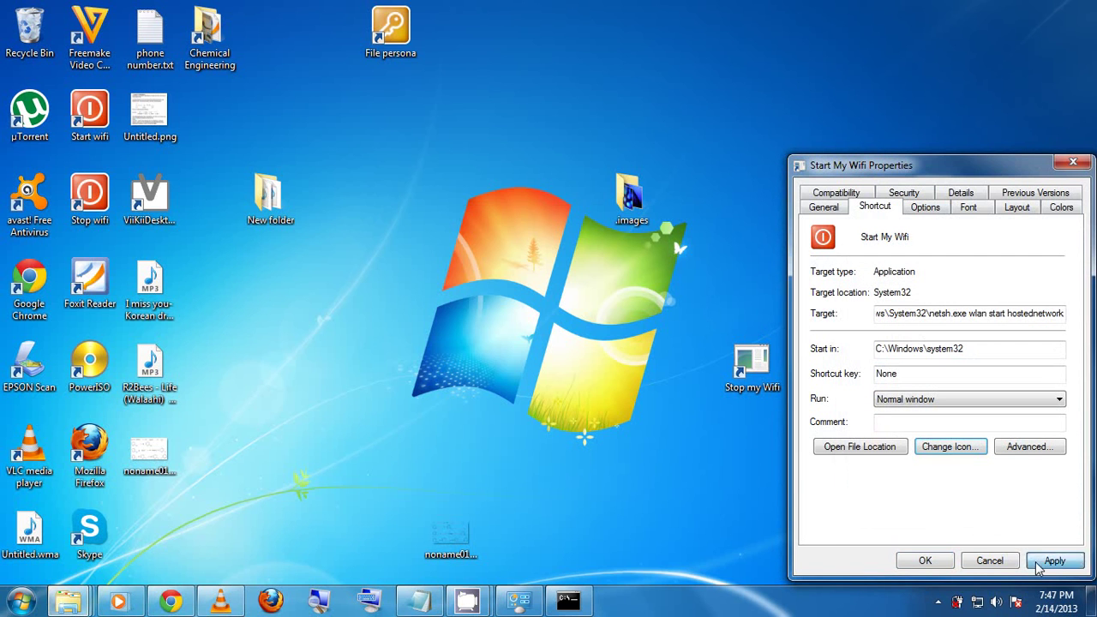
click(926, 560)
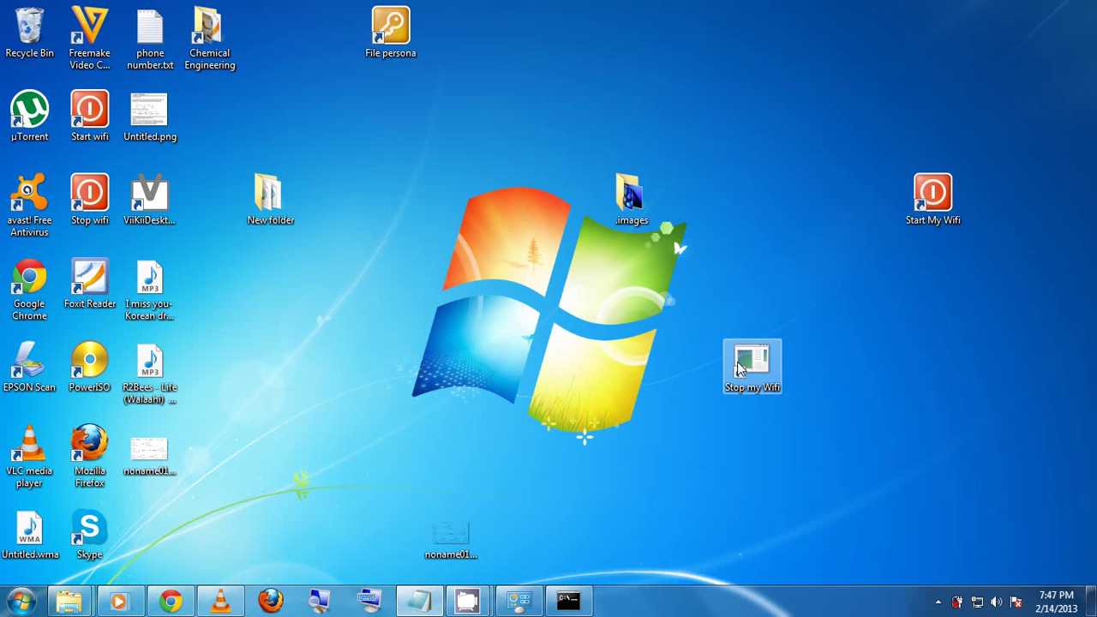
- Change the Stop my Wifi shortcut's icon to SHELL32's orange key and apply it
key(alt+Return)
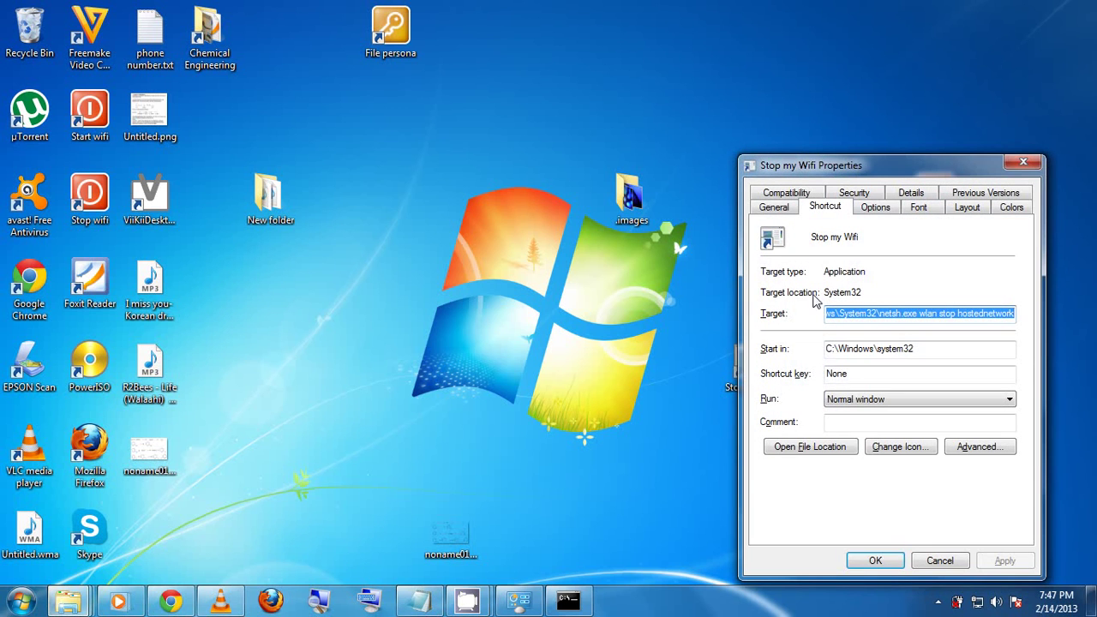
click(1022, 162)
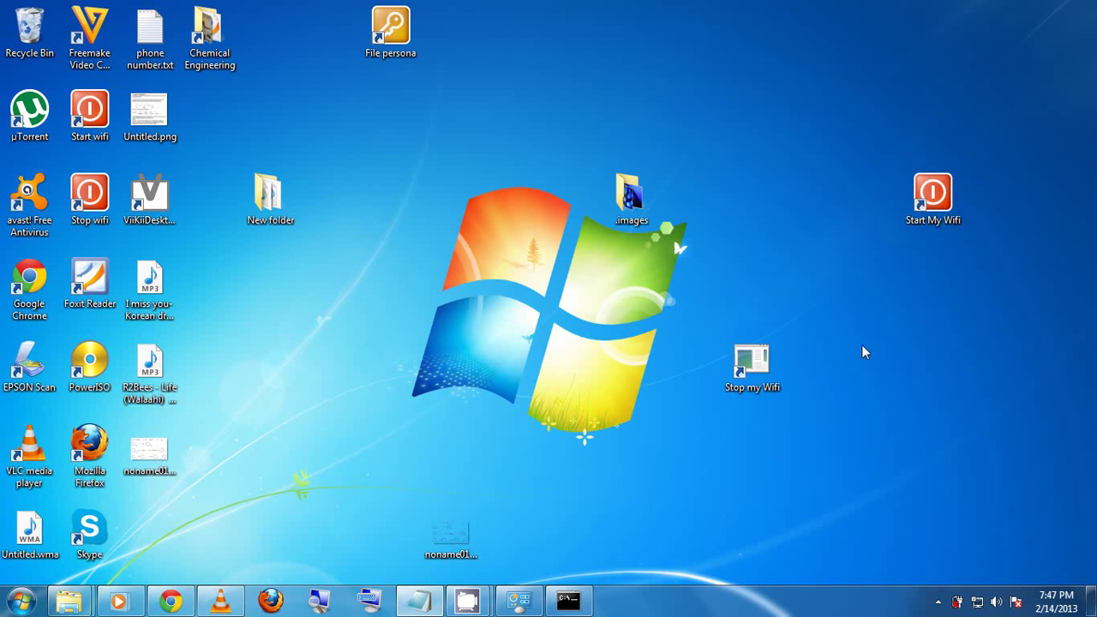
key(alt+Return)
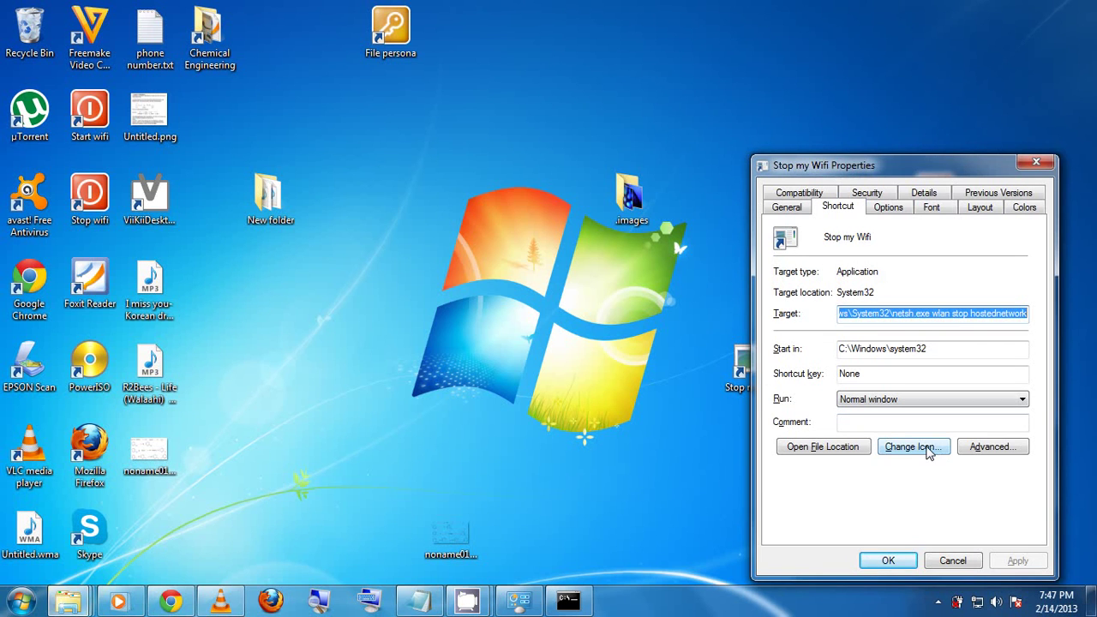
click(916, 449)
click(653, 310)
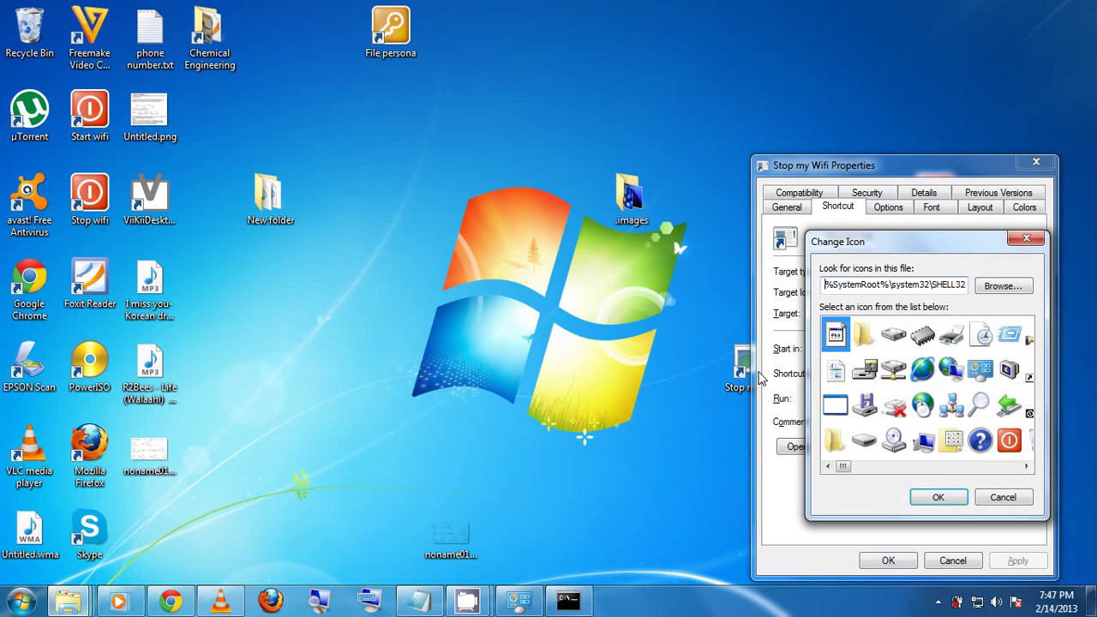
click(1025, 469)
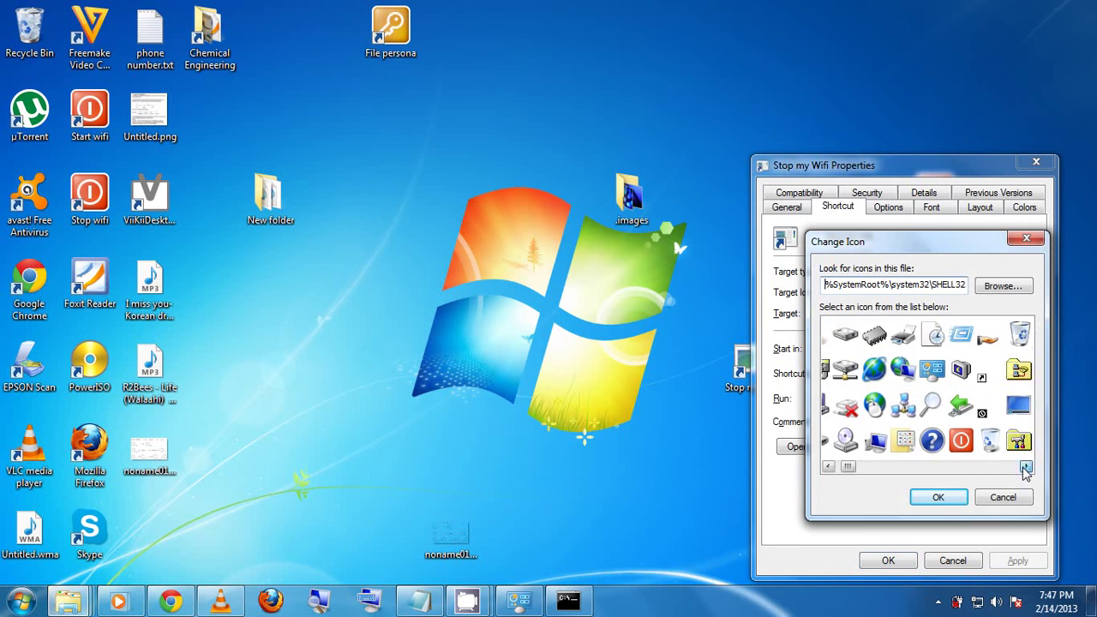
click(951, 334)
click(941, 497)
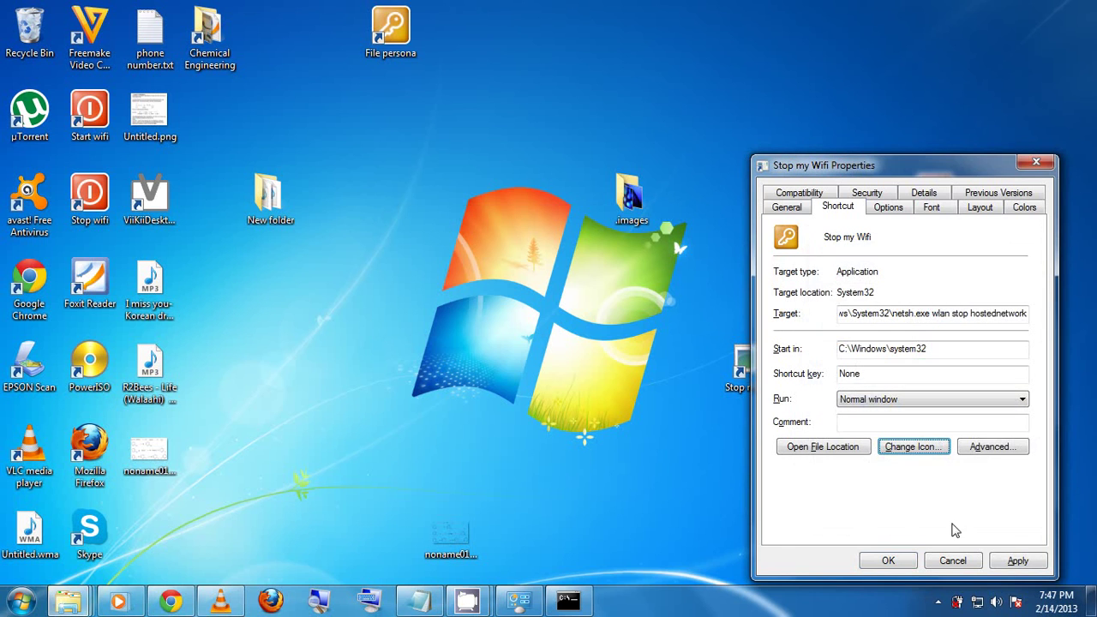
click(1031, 560)
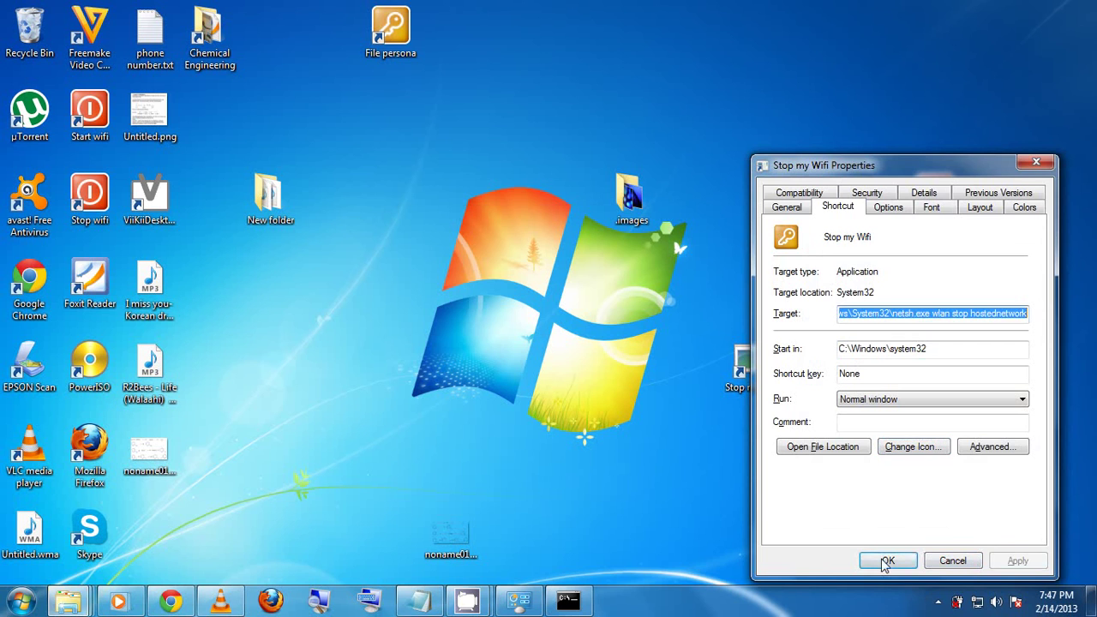
click(888, 560)
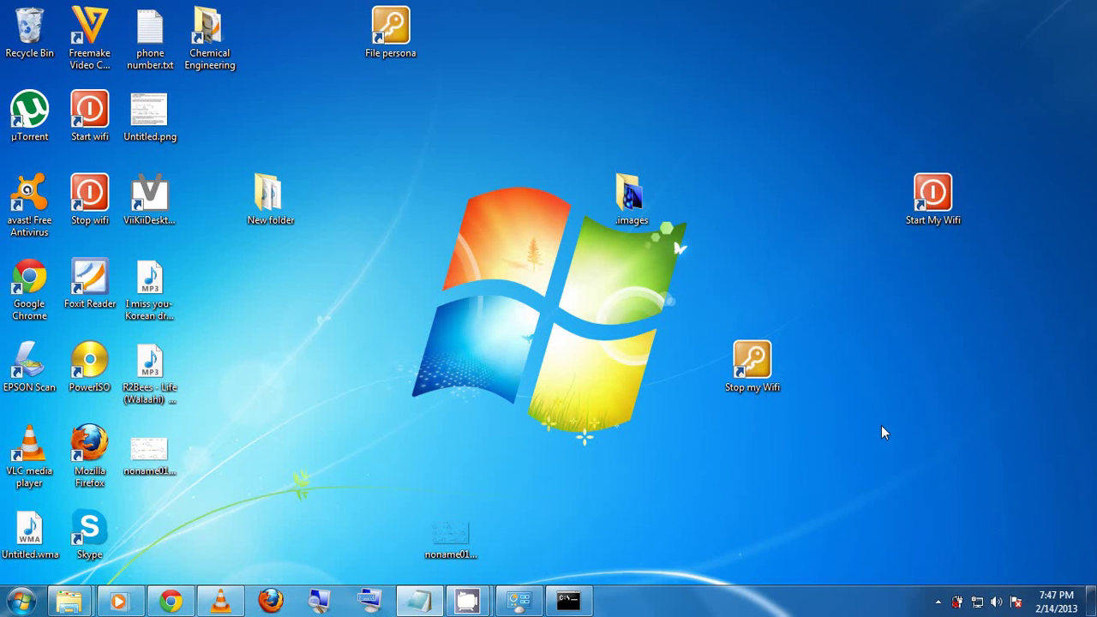
- Run Start My Wifi as administrator and confirm the hosted network connects in the tray list
double_click(936, 217)
click(977, 602)
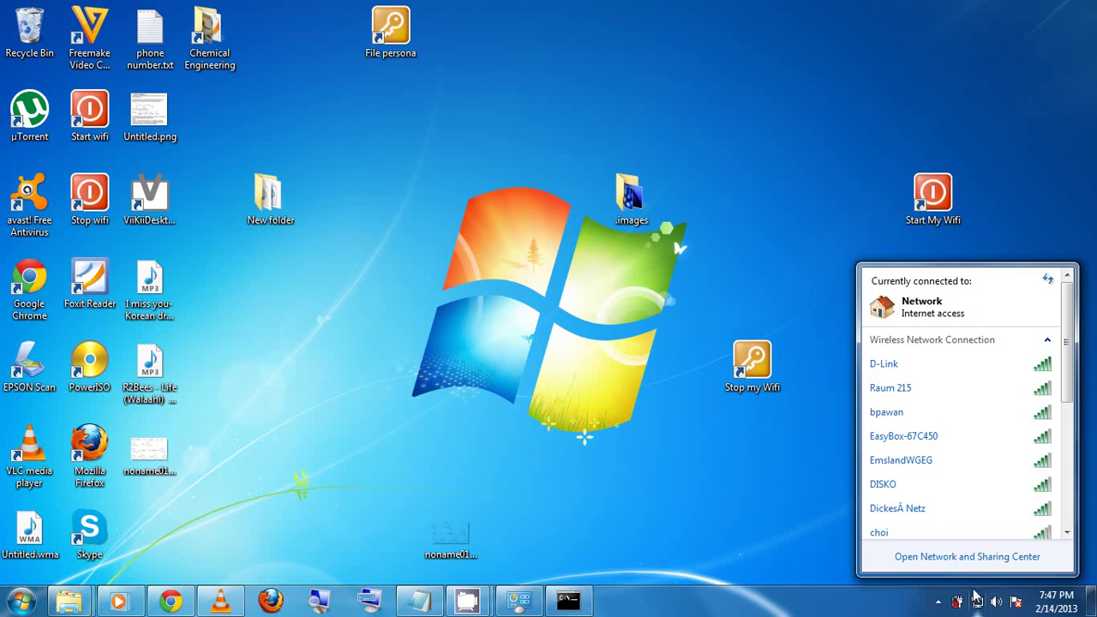
click(930, 199)
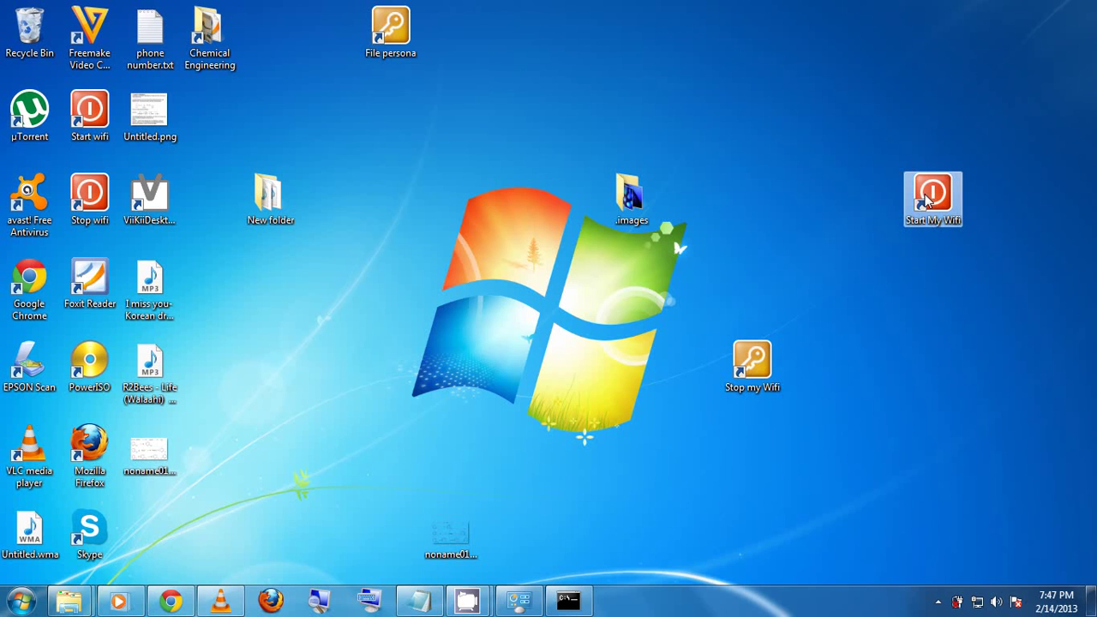
right_click(928, 200)
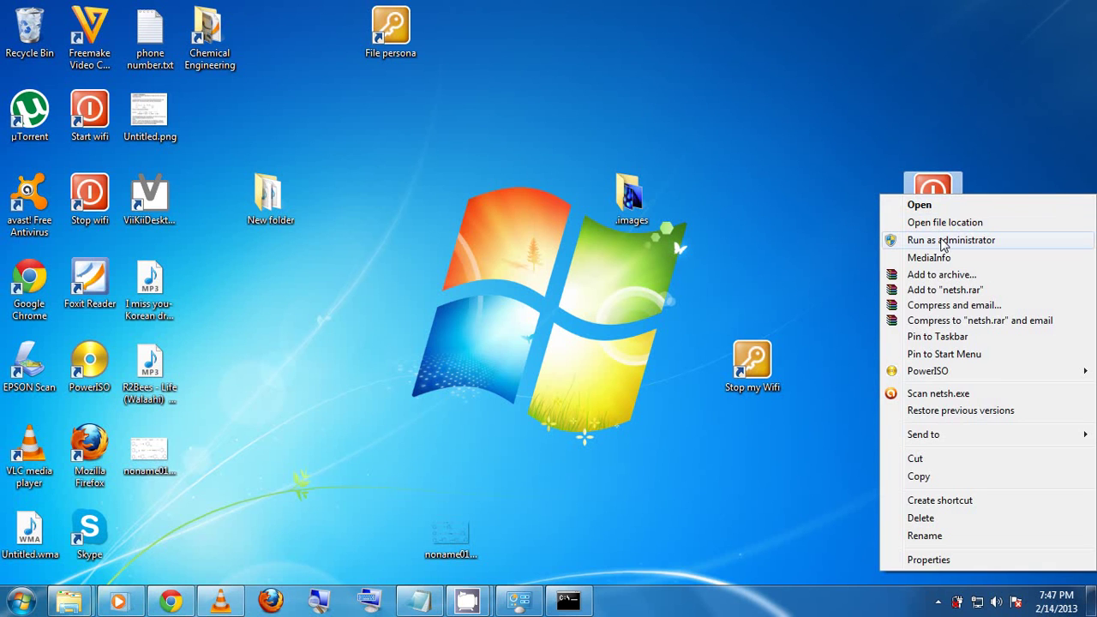
click(943, 240)
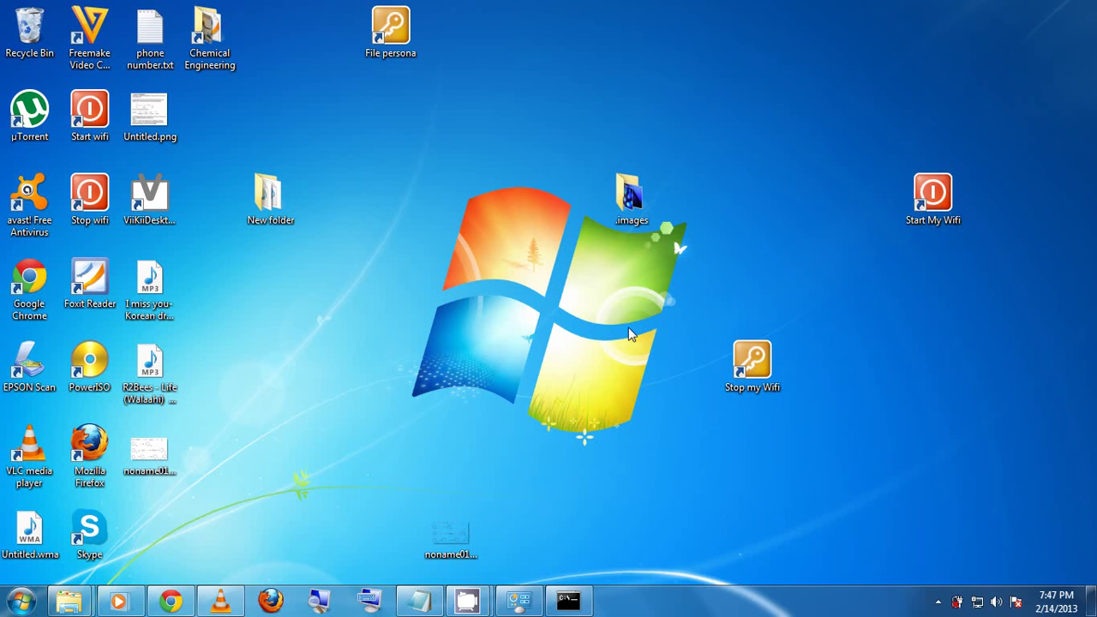
click(979, 603)
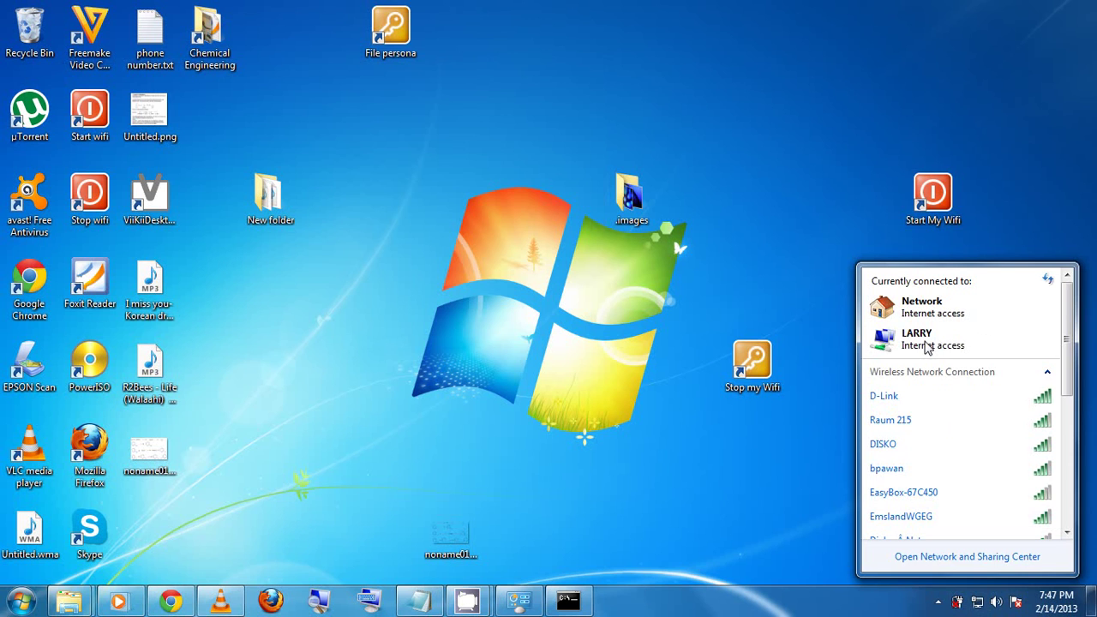
click(721, 298)
- Run Stop my Wifi as administrator and check the connections list afterwards
right_click(742, 364)
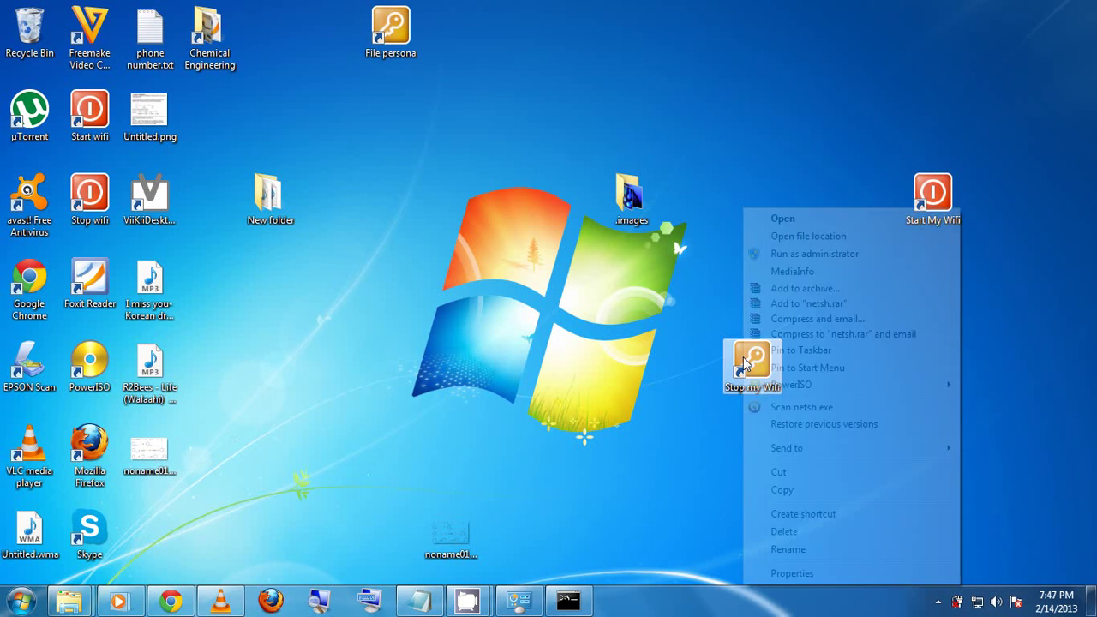
click(810, 253)
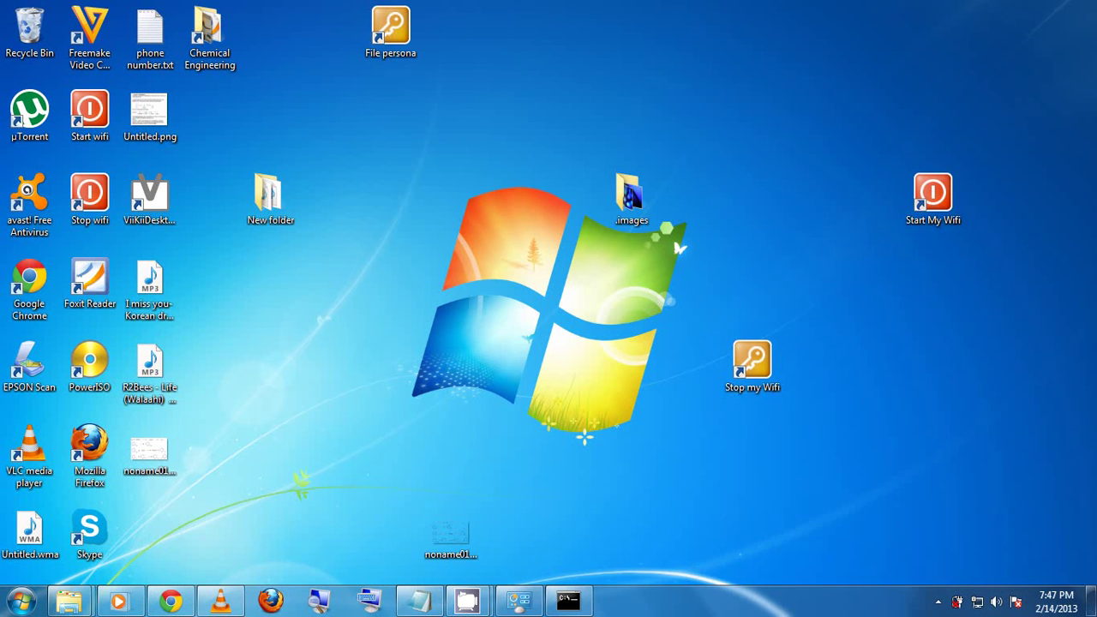
click(976, 603)
click(976, 604)
click(418, 601)
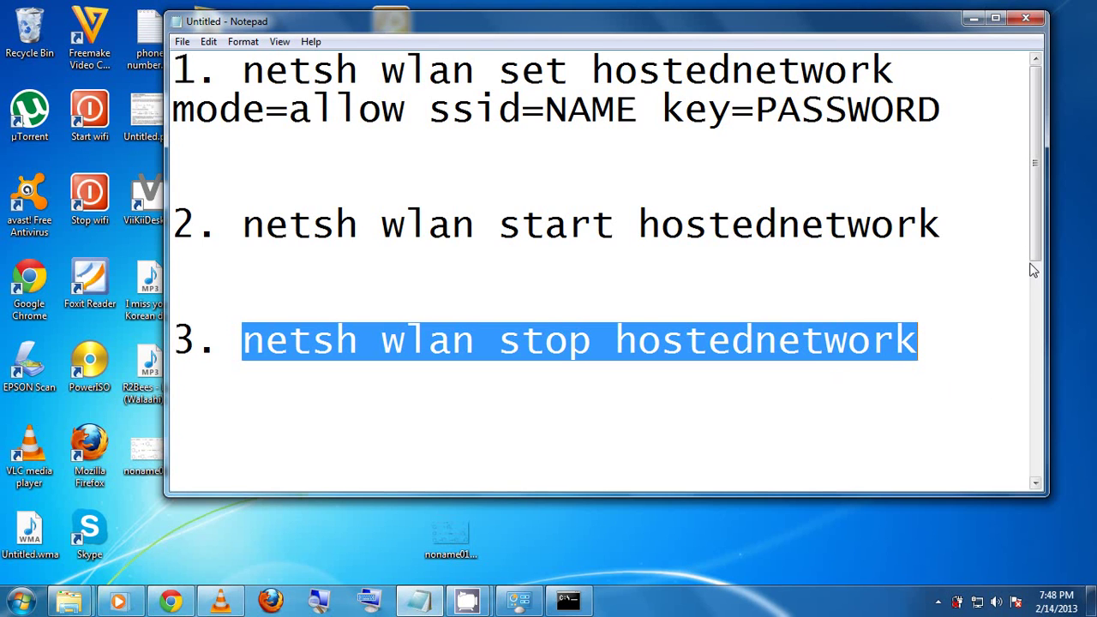
drag(1034, 271, 1035, 242)
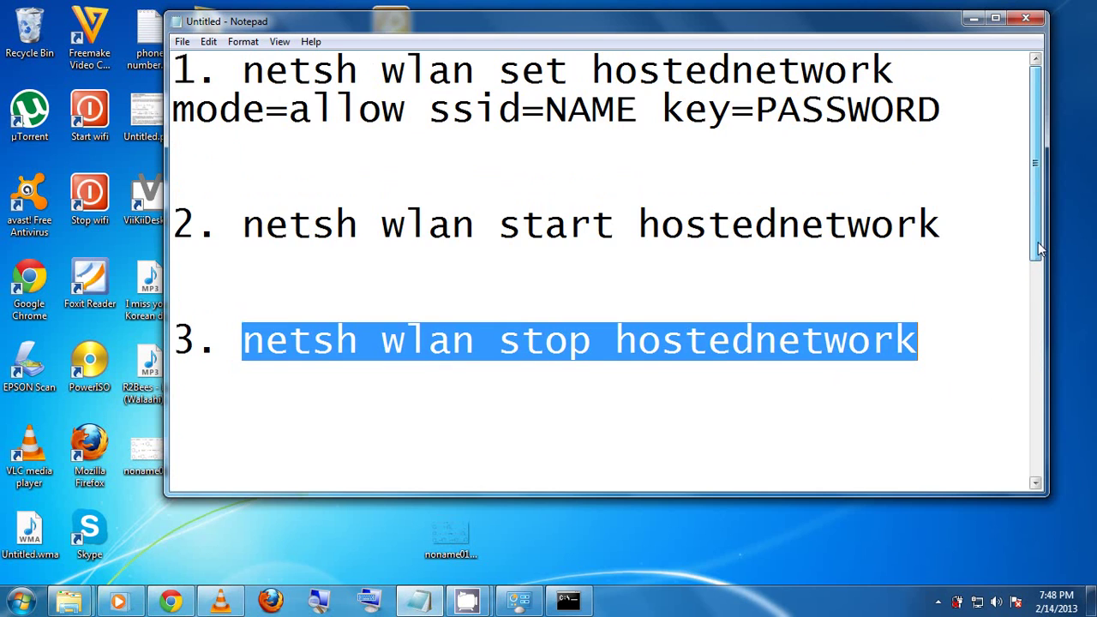
drag(244, 73, 848, 128)
drag(1036, 202, 1048, 451)
drag(894, 435, 893, 435)
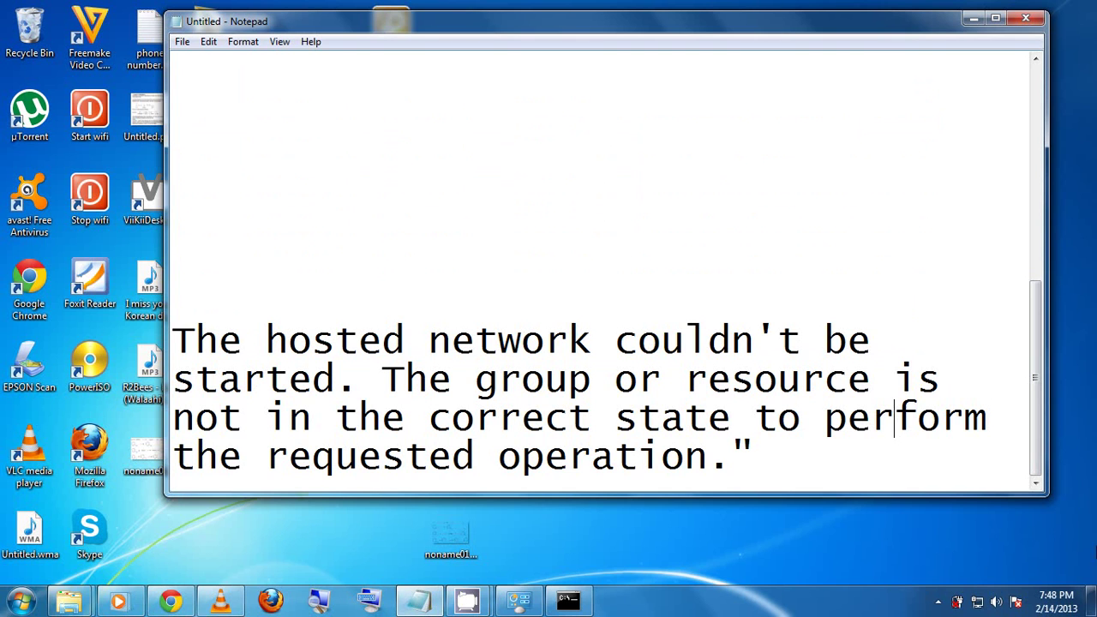
click(1091, 603)
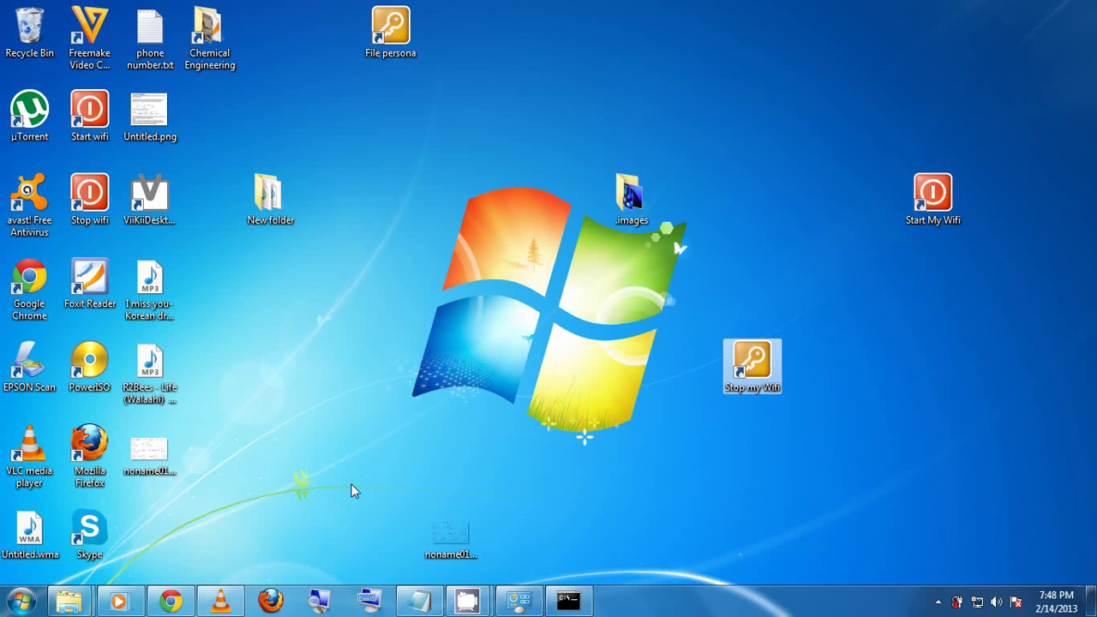
- Search the Start menu for 'view network con' to list the View network connections task
click(69, 602)
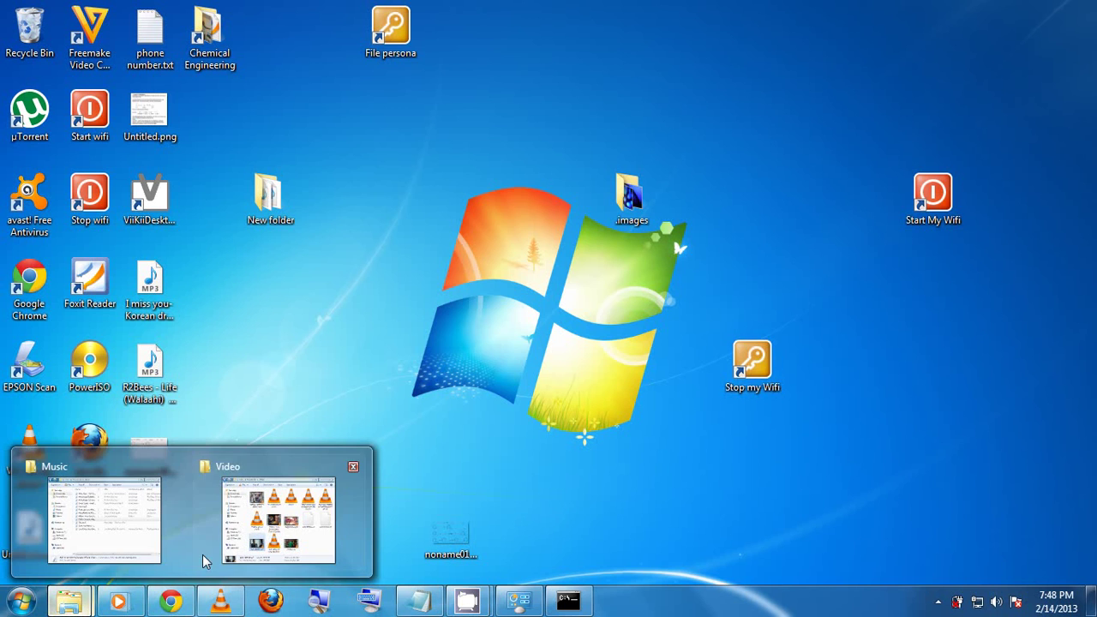
mouse_move(202, 535)
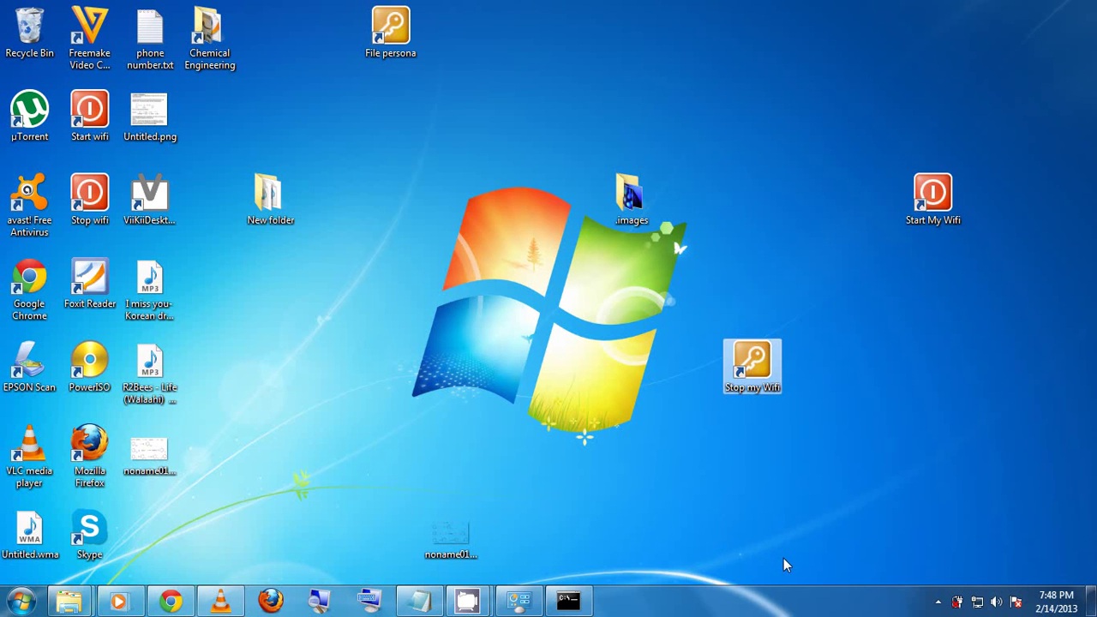
key(super)
text(n)
key(BackSpace)
text(view network connec)
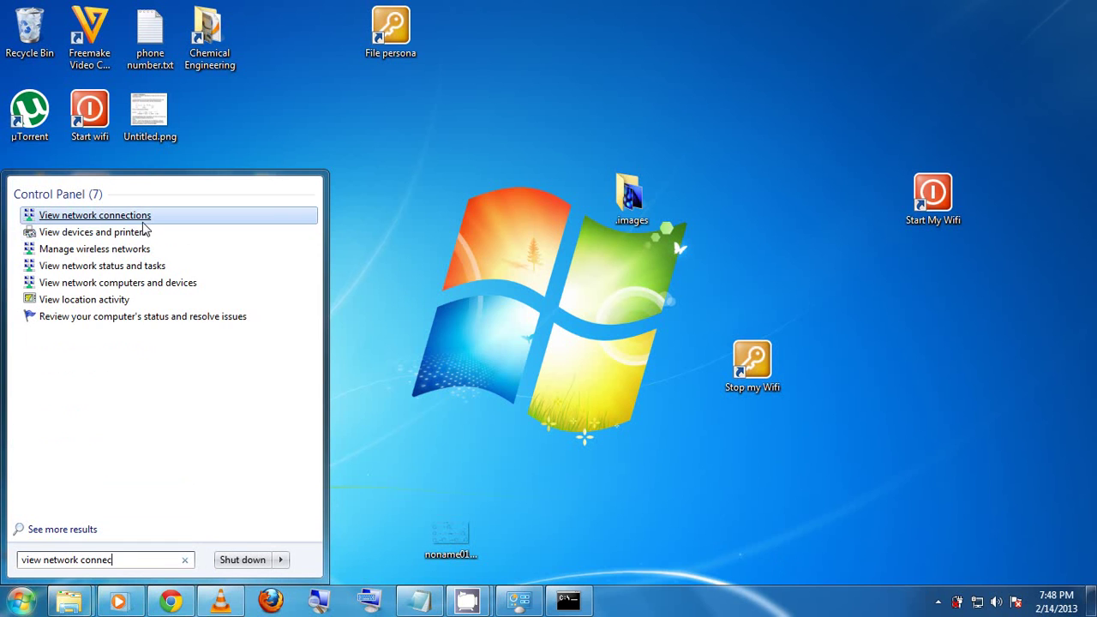
- Open Network Connections maximized and disable the virtual adapter Wireless Network Connection 2
click(139, 216)
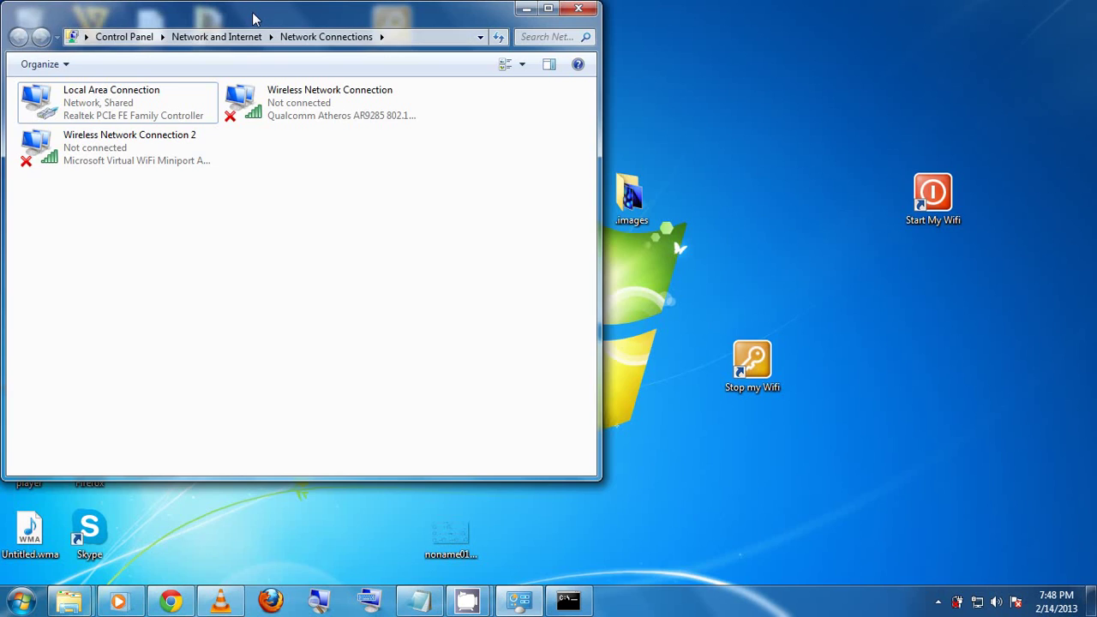
double_click(254, 17)
click(493, 107)
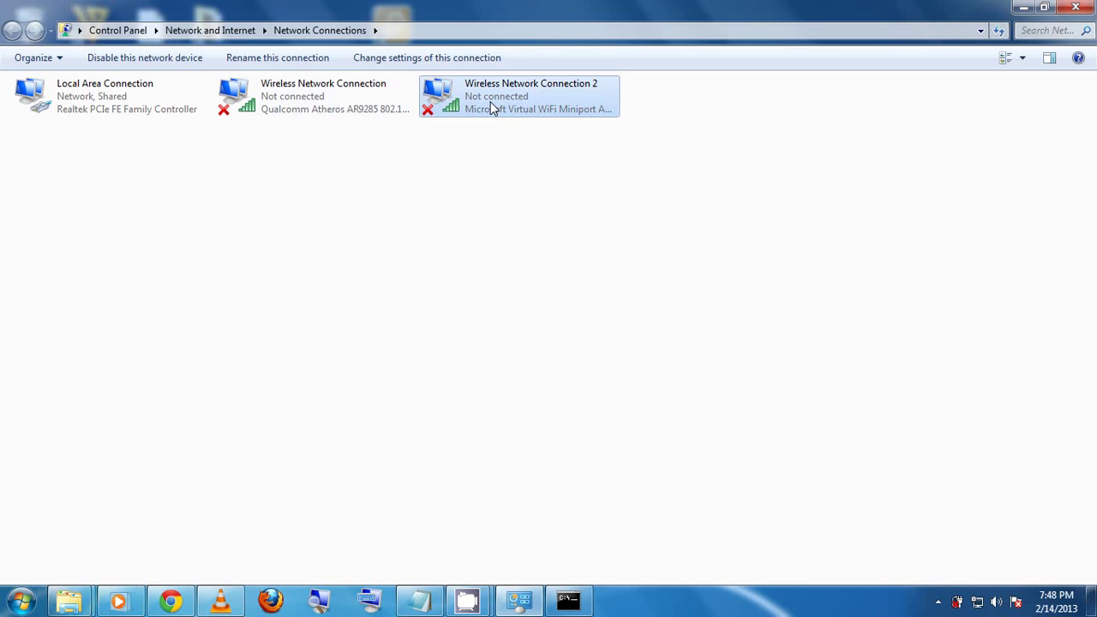
click(526, 197)
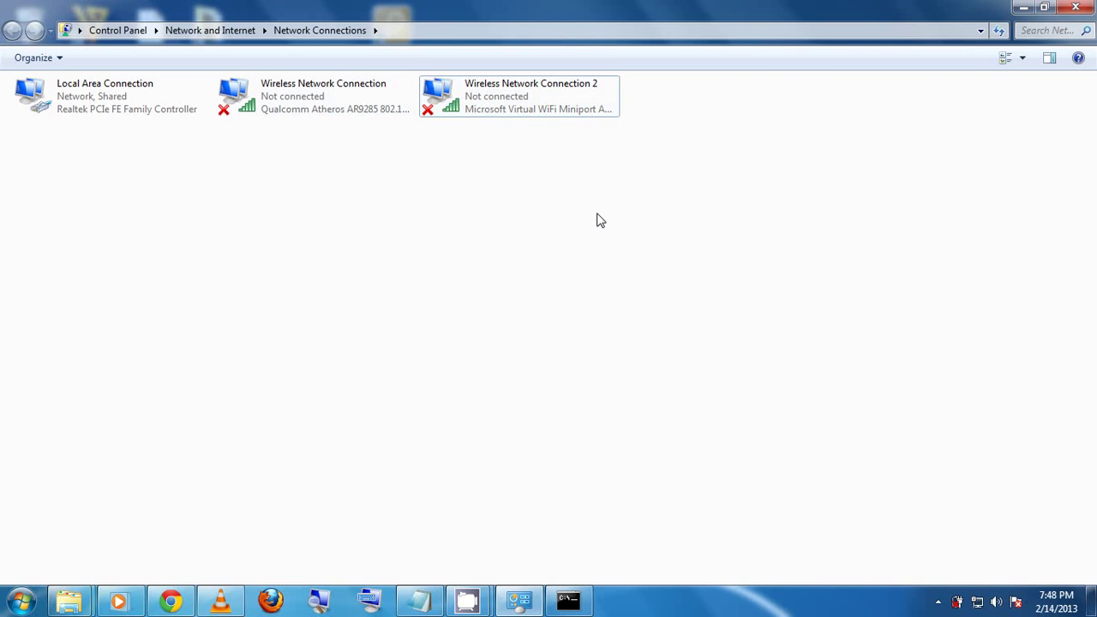
click(522, 101)
right_click(522, 98)
click(530, 108)
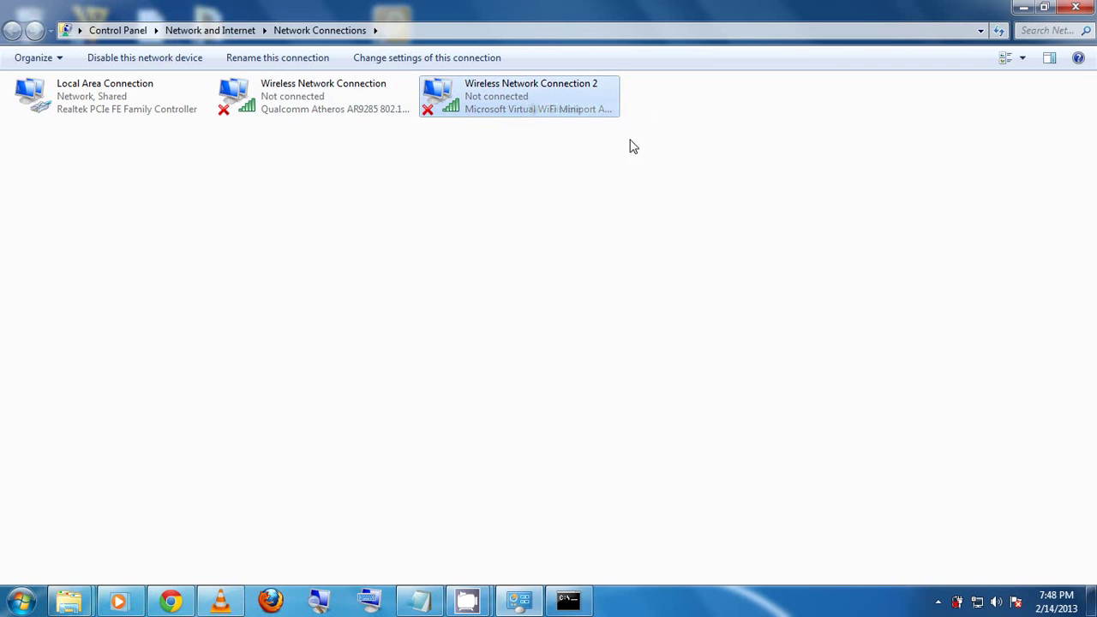
click(746, 221)
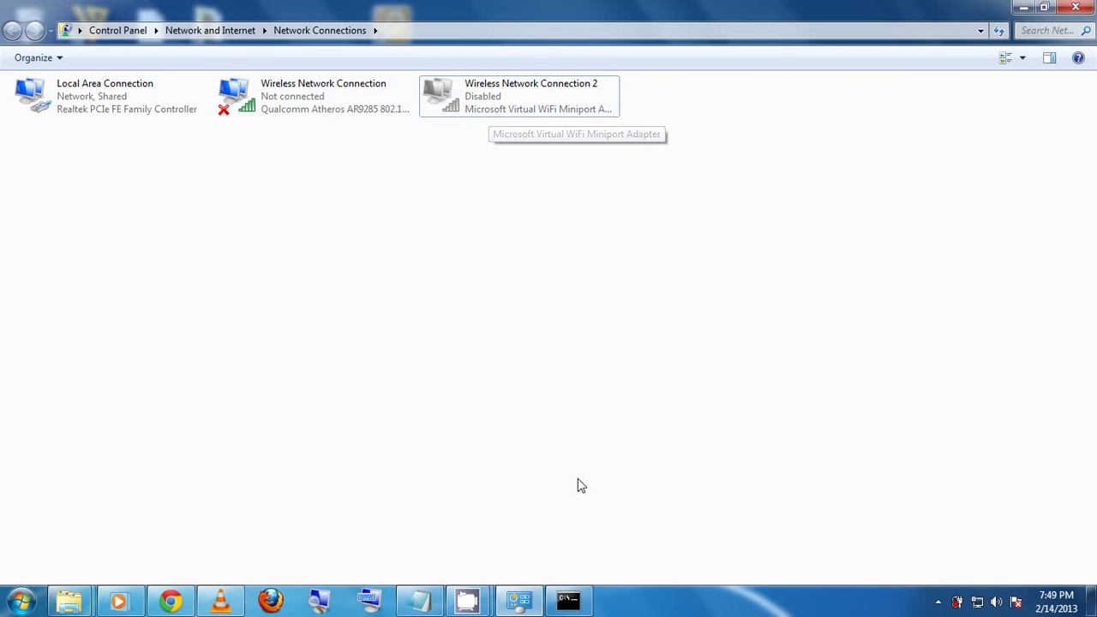
- Rerun netsh wlan set hostednetwork in the admin Command Prompt, then return to Network Connections
click(569, 602)
key(Up)
key(Up)
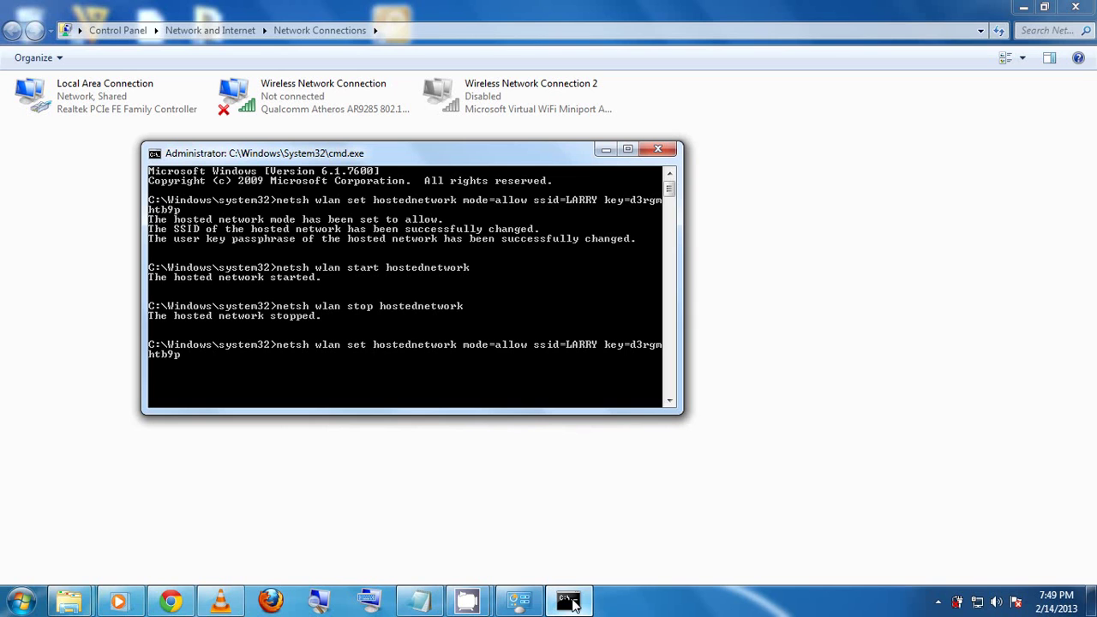
key(Return)
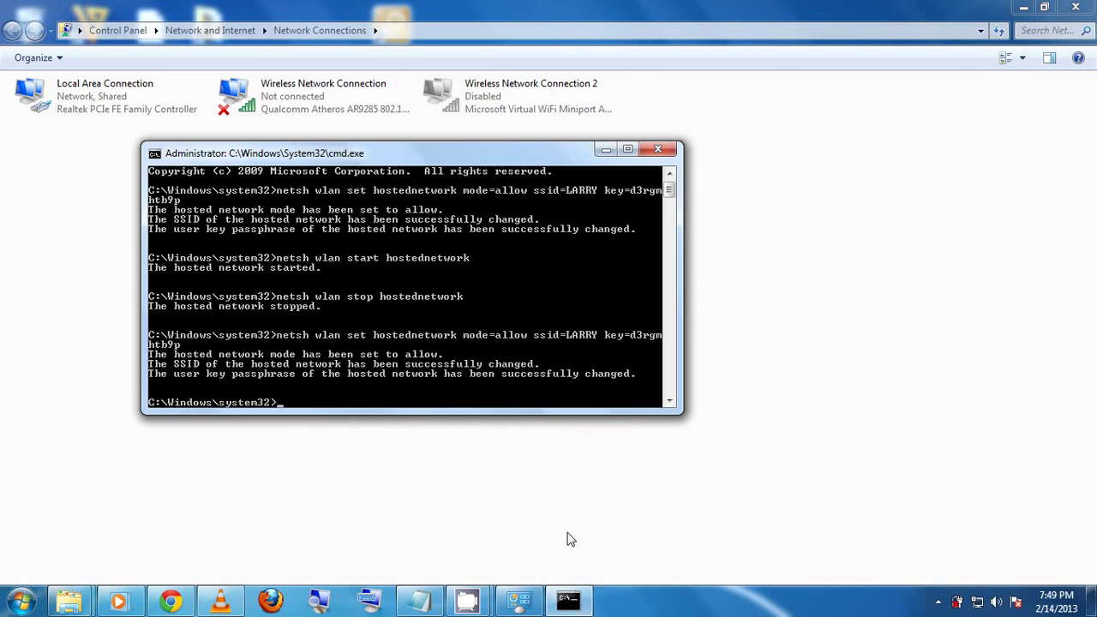
click(747, 233)
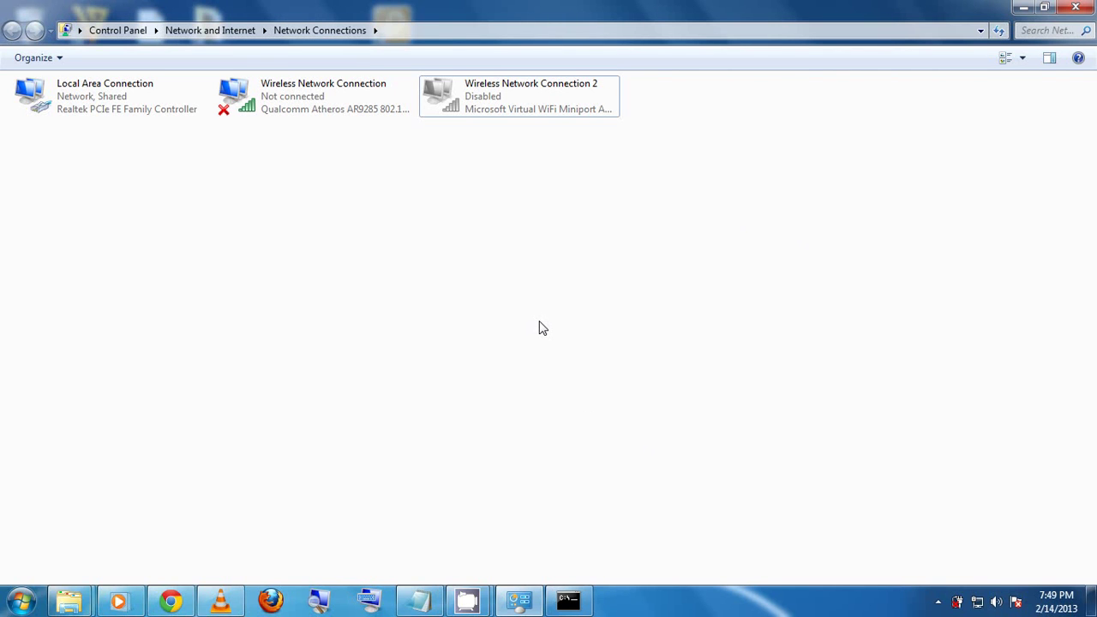
- Enable Wireless Network Connection 2 so it reads Not connected, then show the desktop
right_click(510, 95)
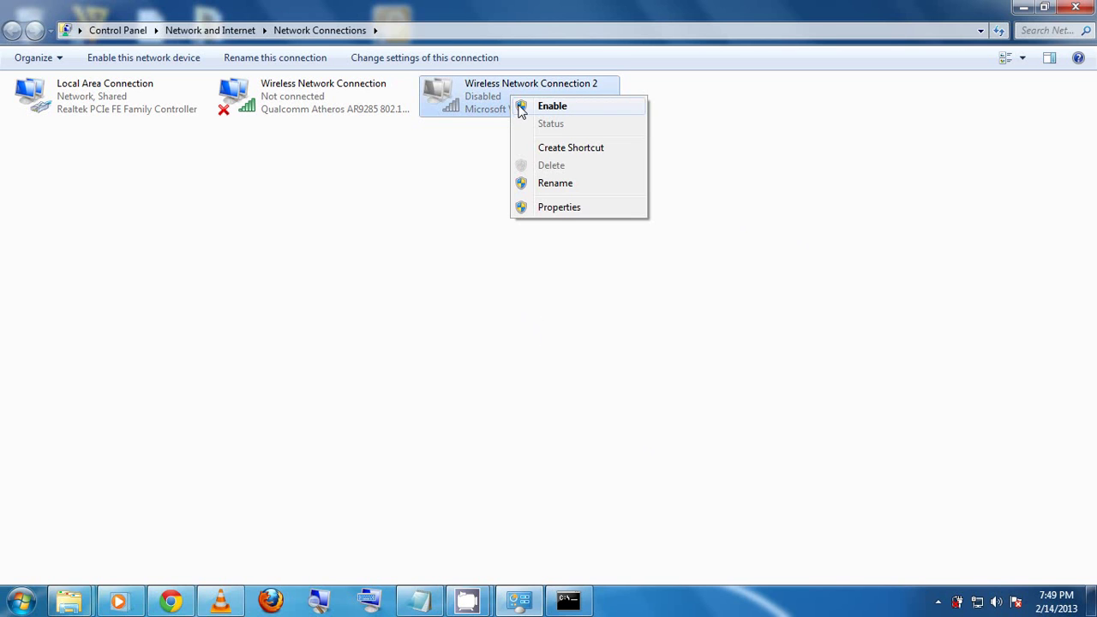
click(548, 105)
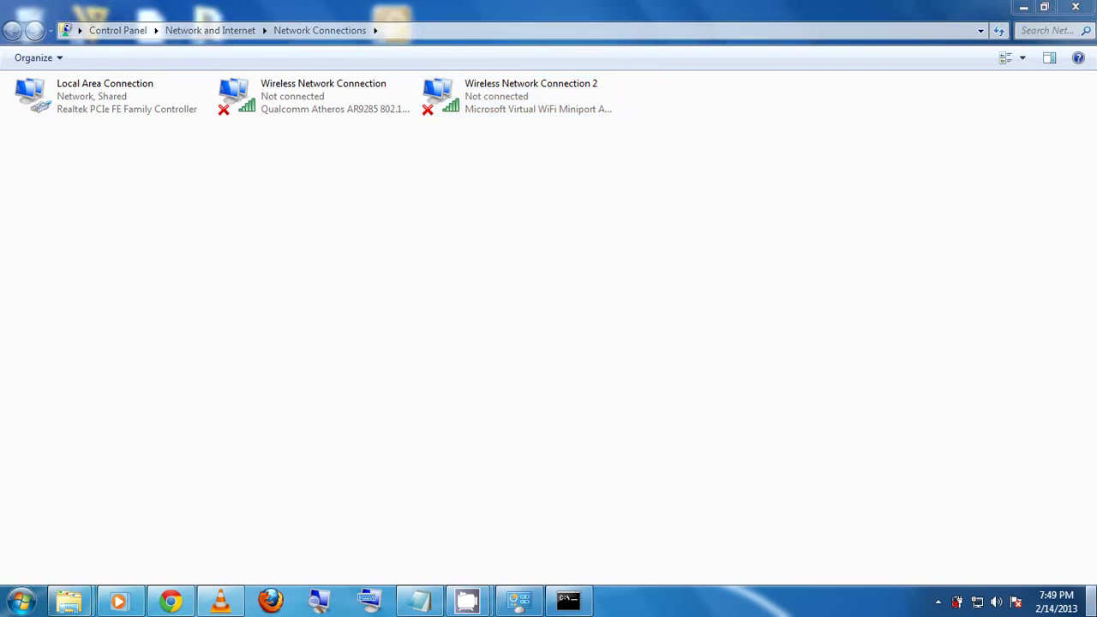
click(1090, 600)
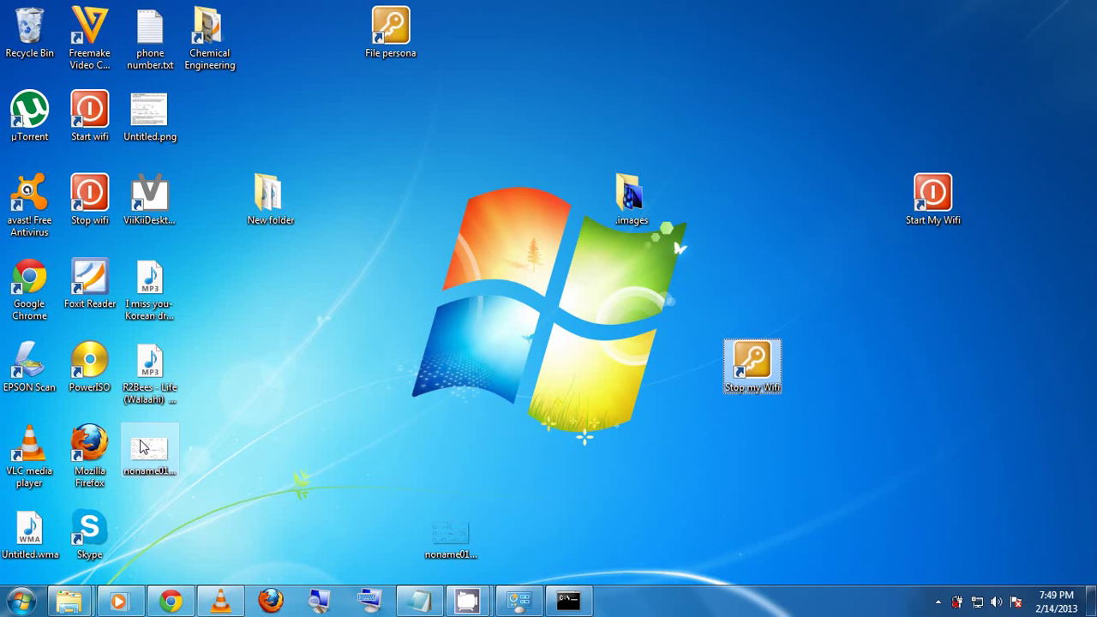
- Launch Device Manager by entering devmgmt.msc in the Run box found through Start search
click(21, 602)
click(442, 424)
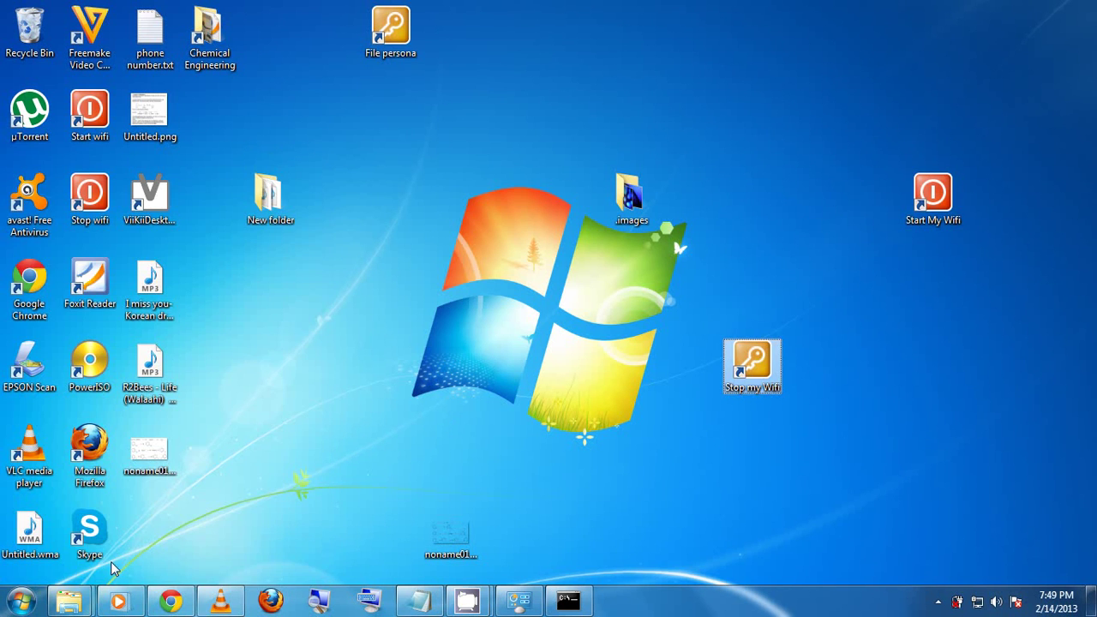
click(21, 601)
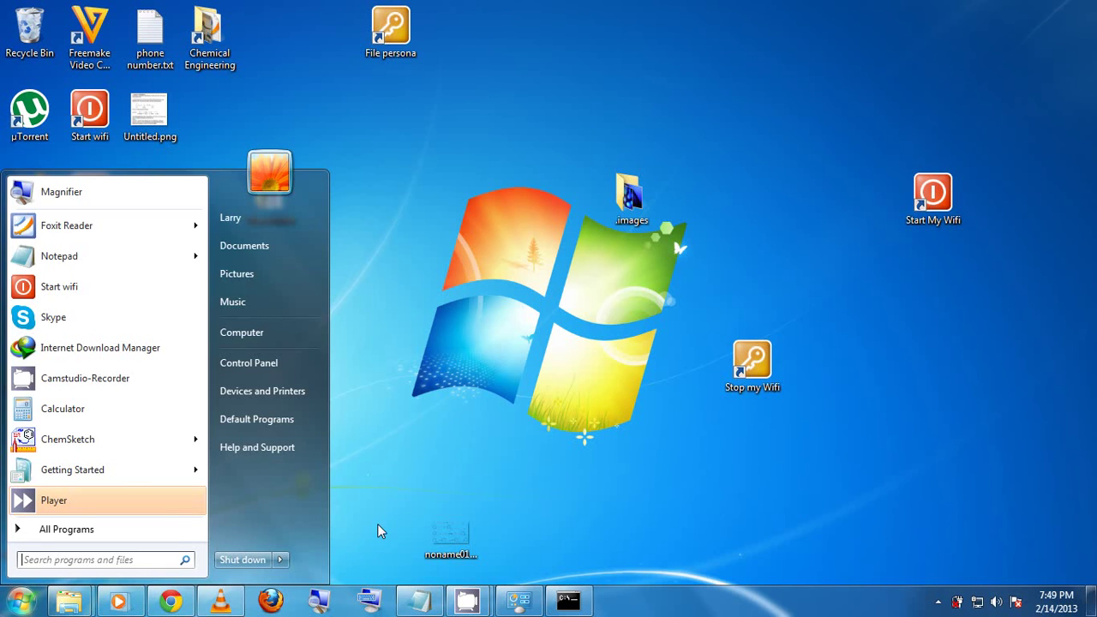
click(383, 529)
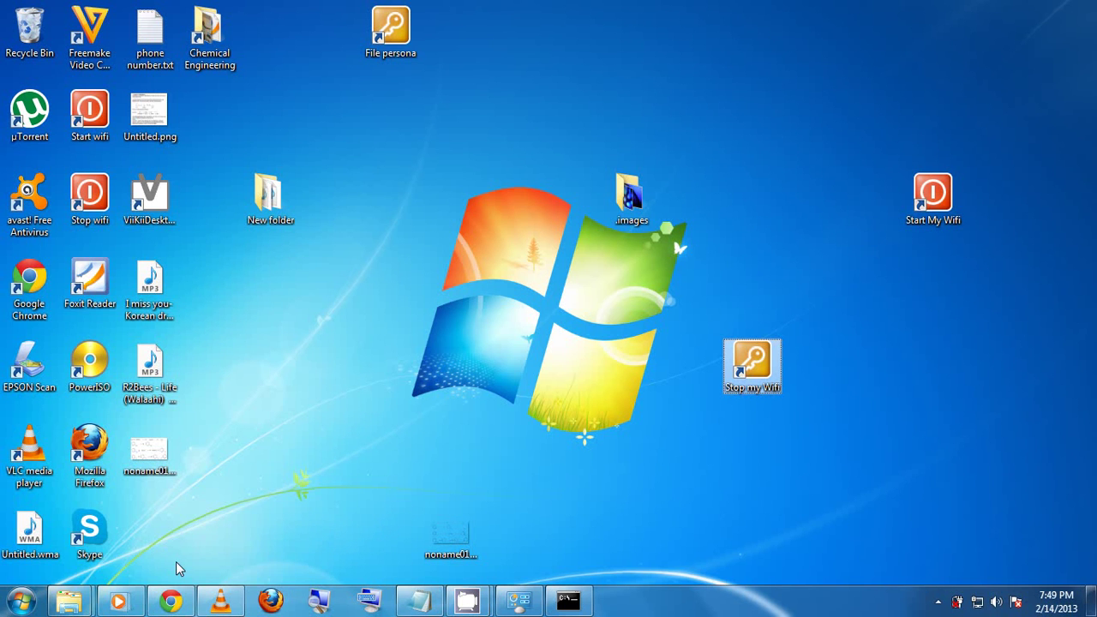
key(super+r)
click(211, 550)
key(super)
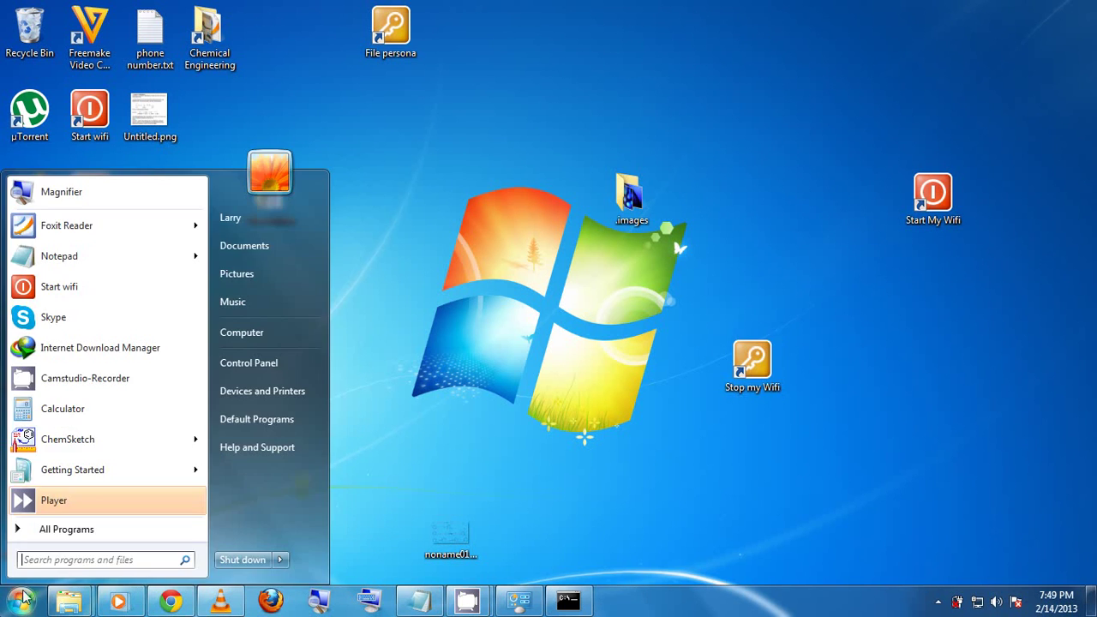
text(run)
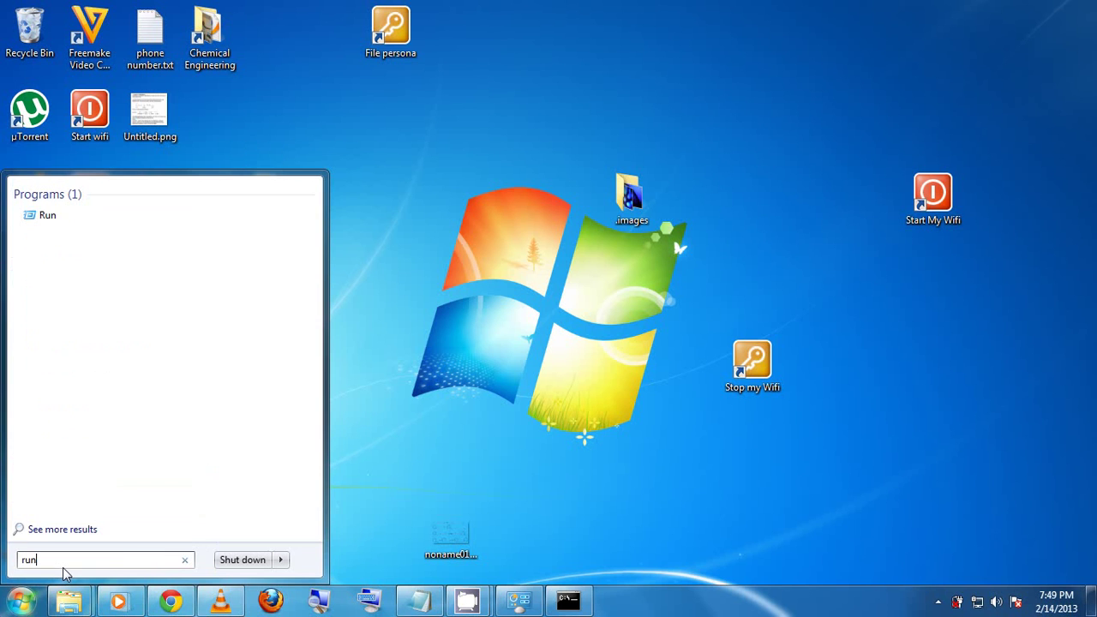
click(45, 216)
text(devmgmt)
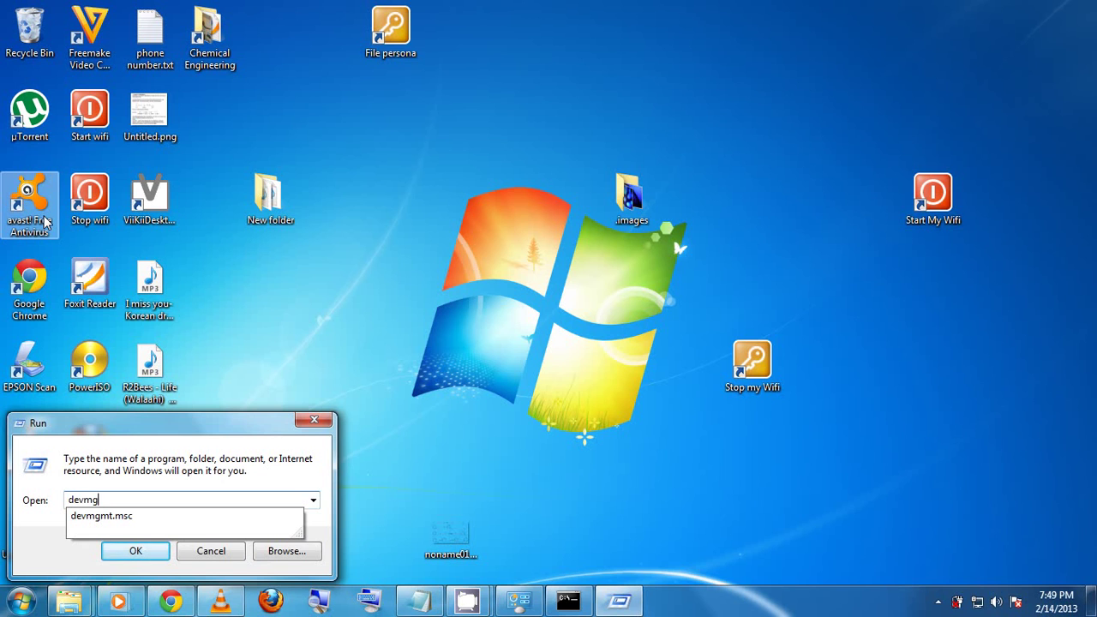
text(.msc)
key(Return)
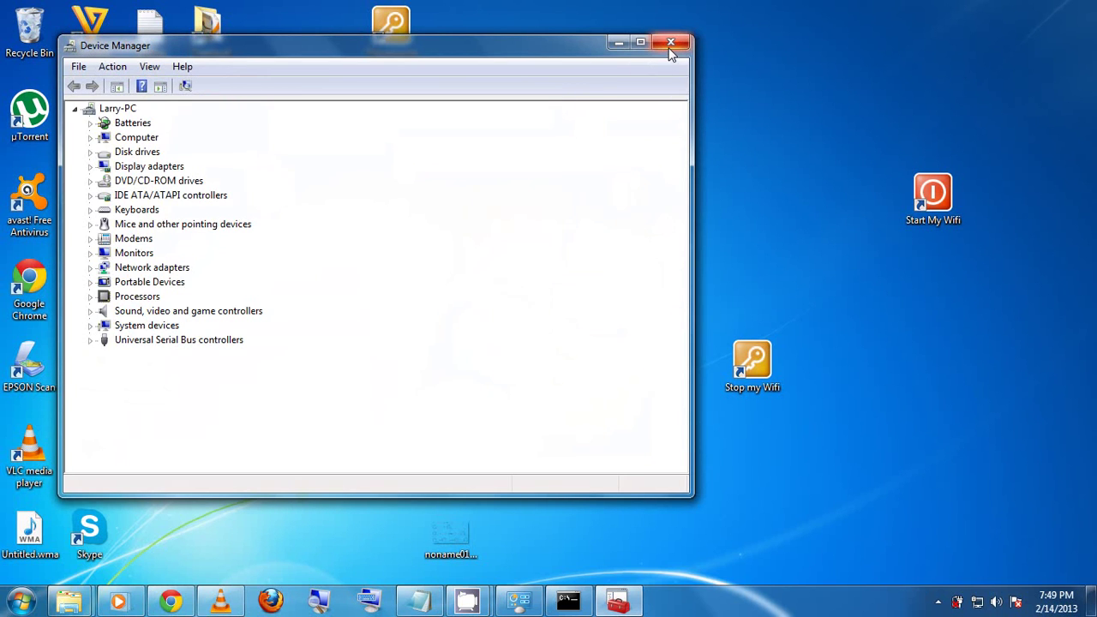
- Close Device Manager, reopen it through Computer's Properties, and maximize its window
click(671, 43)
click(20, 602)
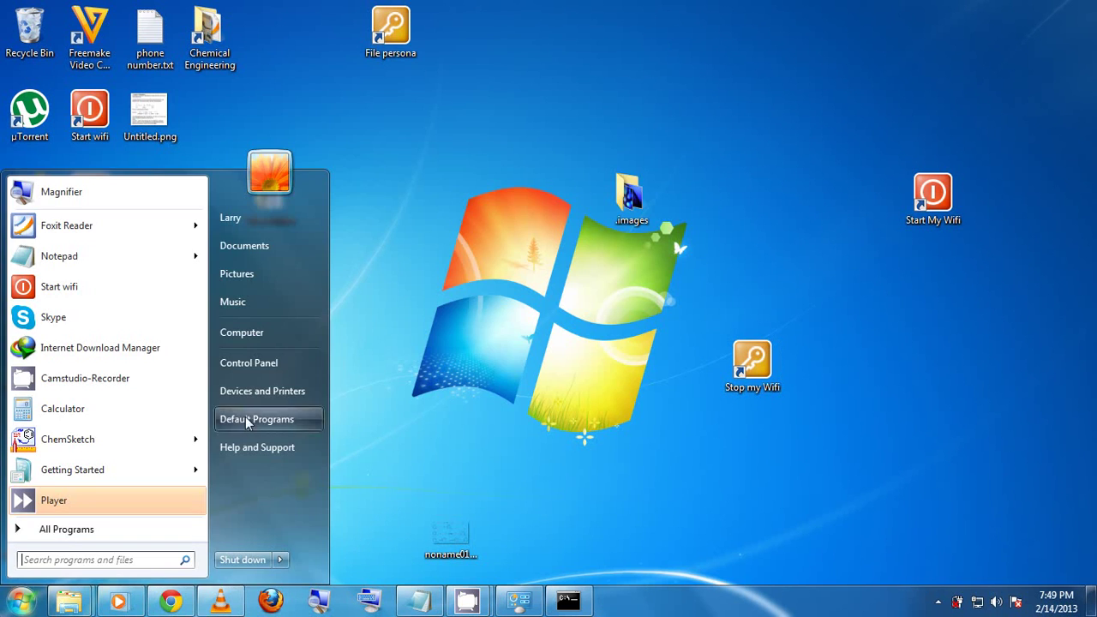
right_click(252, 336)
click(299, 463)
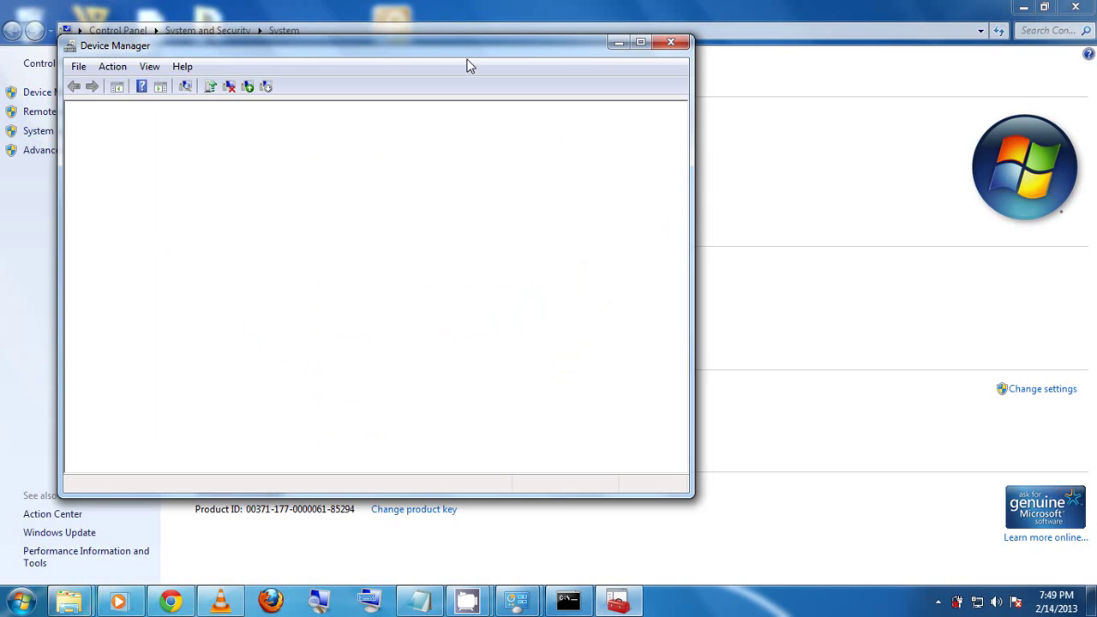
drag(467, 57, 519, 1)
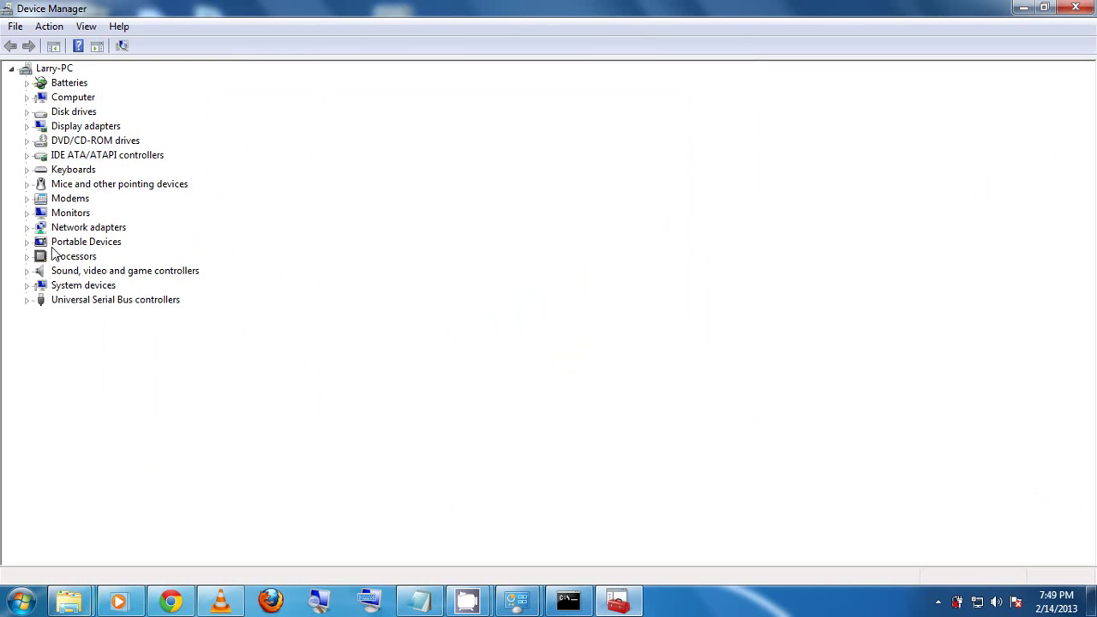
- Expand Network adapters and start Update Driver Software for the Microsoft Virtual WiFi Miniport Adapter
click(25, 227)
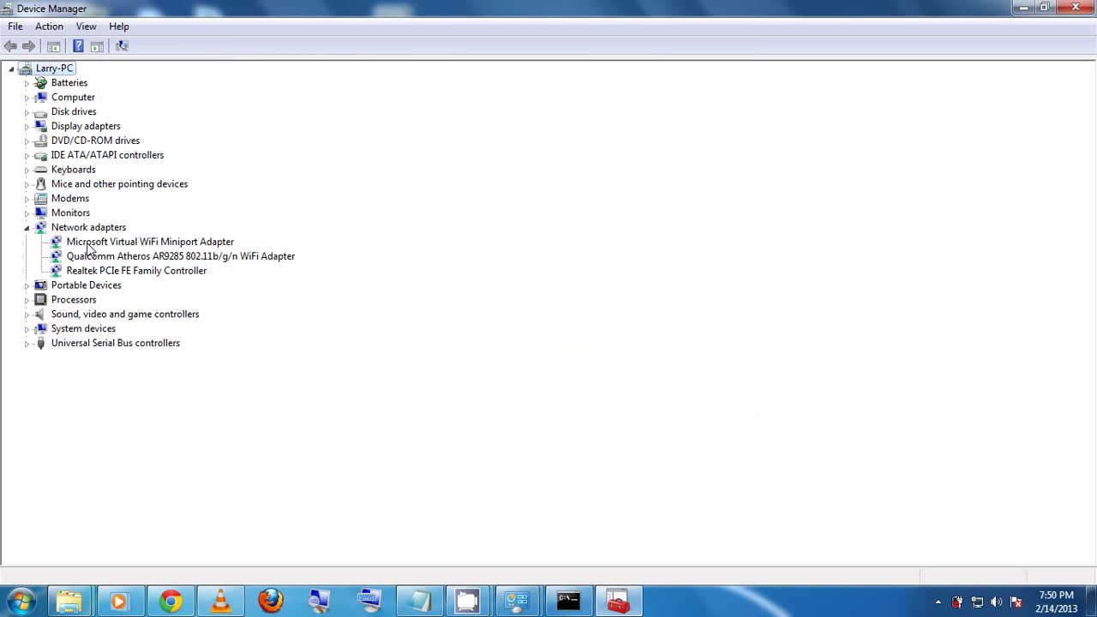
click(94, 248)
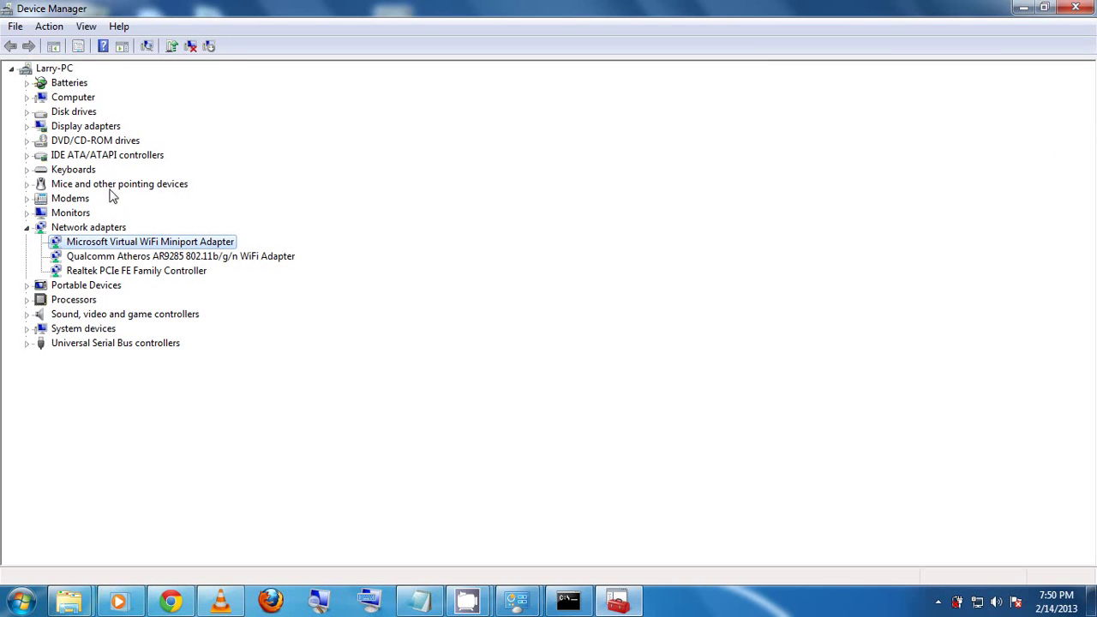
right_click(61, 70)
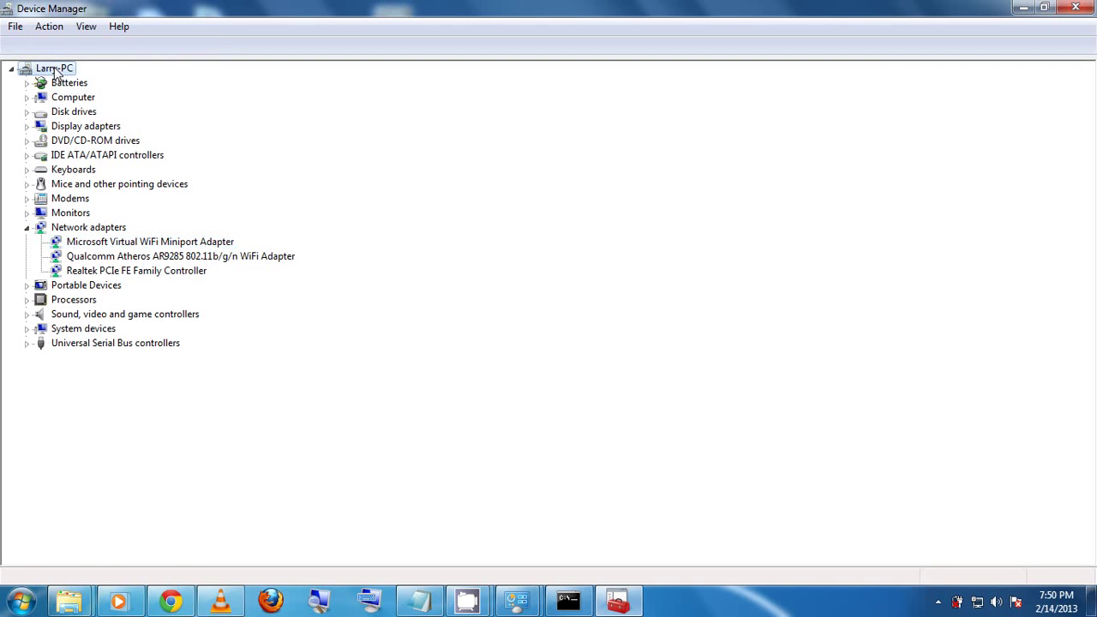
click(195, 245)
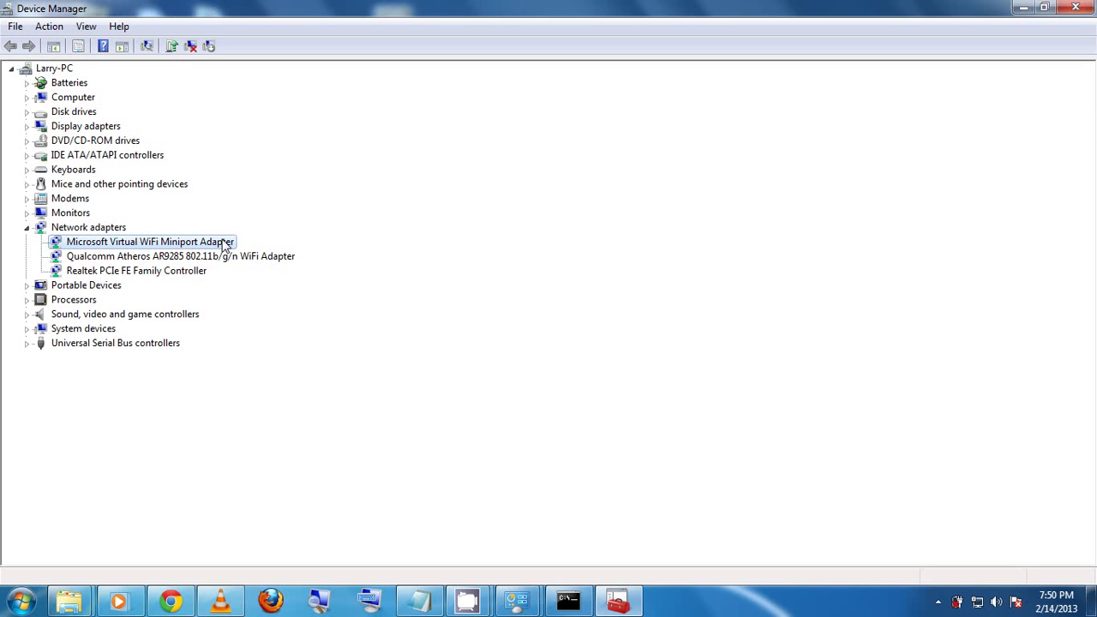
right_click(222, 241)
click(244, 253)
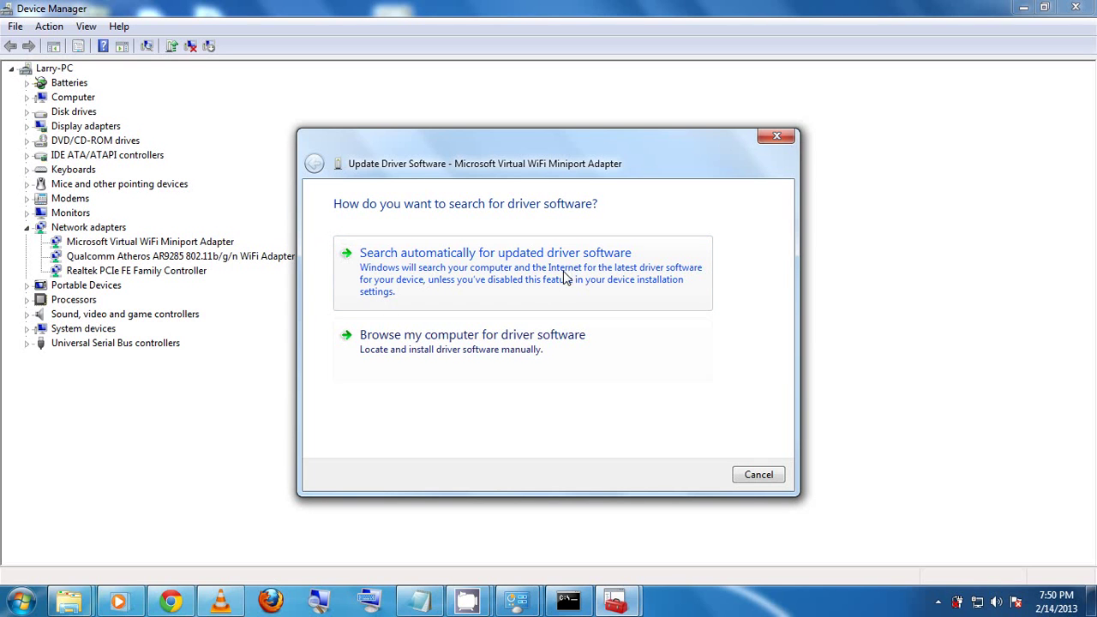
- Dismiss the driver update wizard without searching, then close Device Manager
click(777, 137)
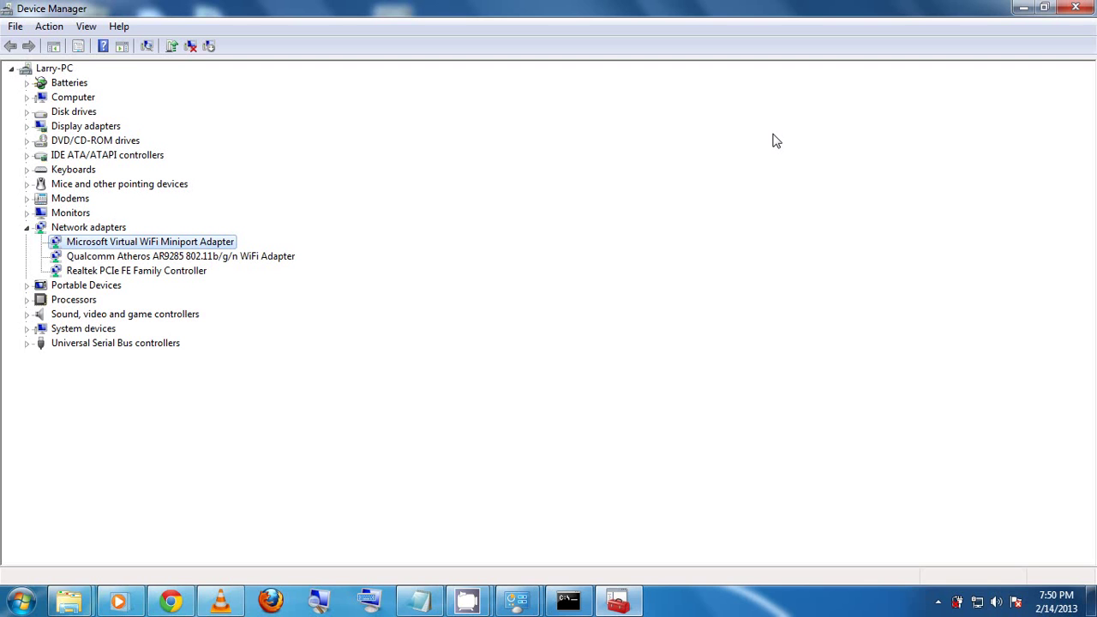
click(1075, 8)
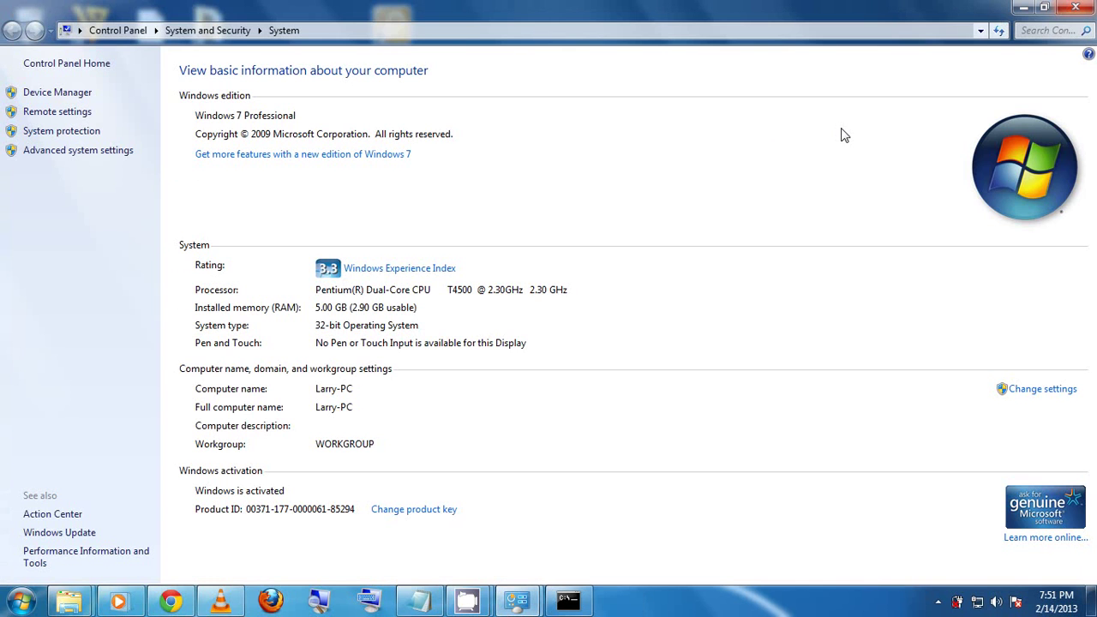
- Close the System window, leaving the desktop with the Start My Wifi and Stop my Wifi shortcuts
click(1075, 8)
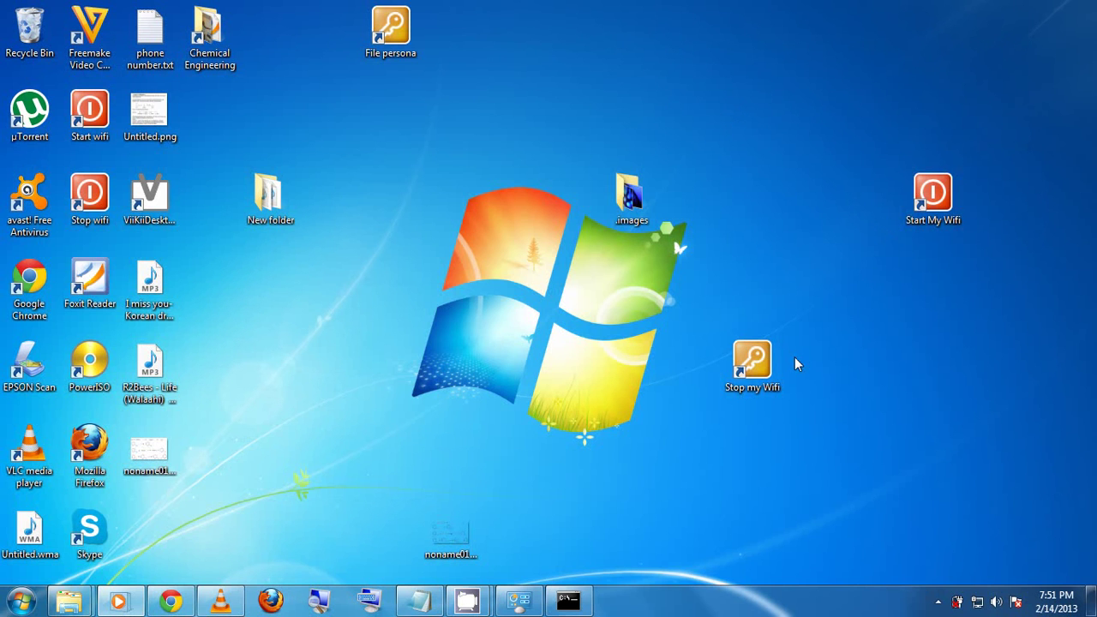
mouse_move(467, 599)
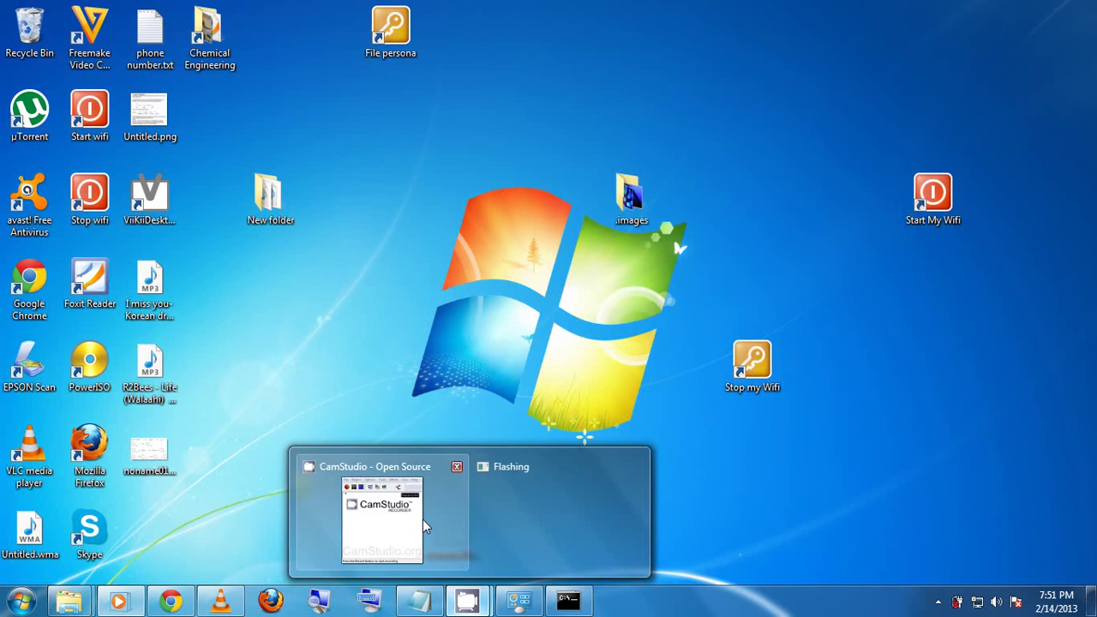